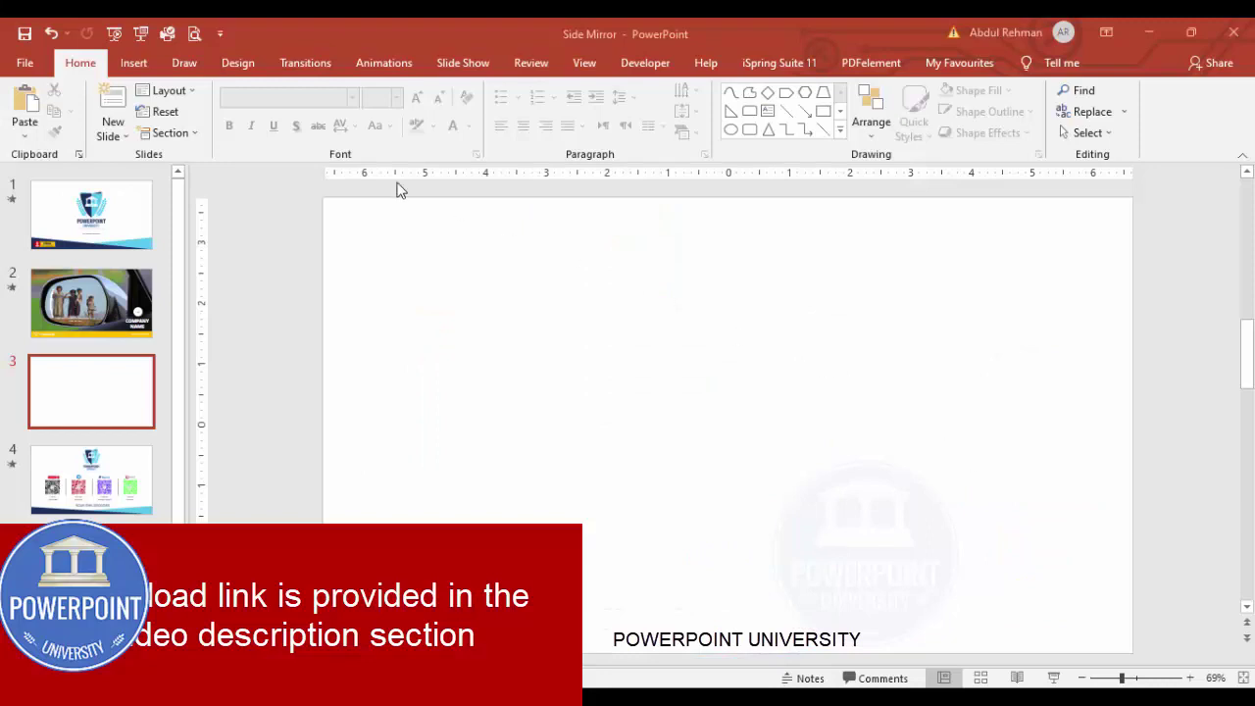
Draw a rectangle covering the entire third slide.
left_click(133, 63)
left_click(295, 110)
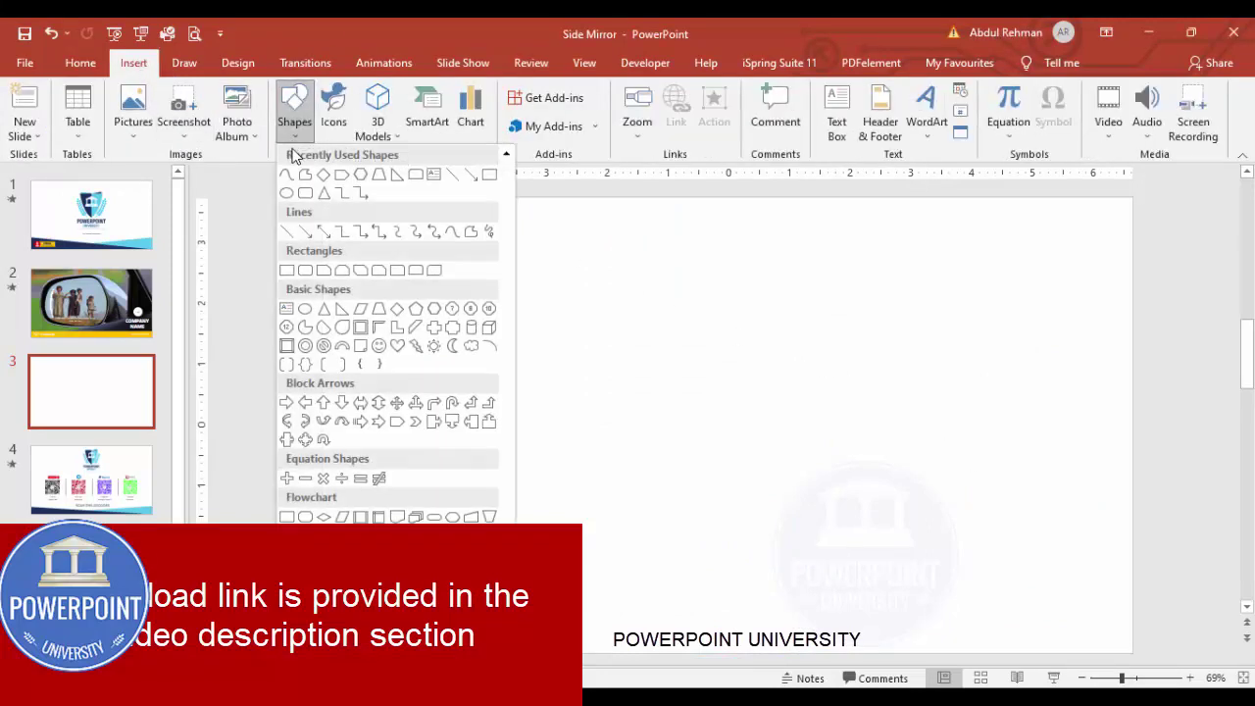
left_click(303, 271)
left_click_drag(324, 199, 1132, 652)
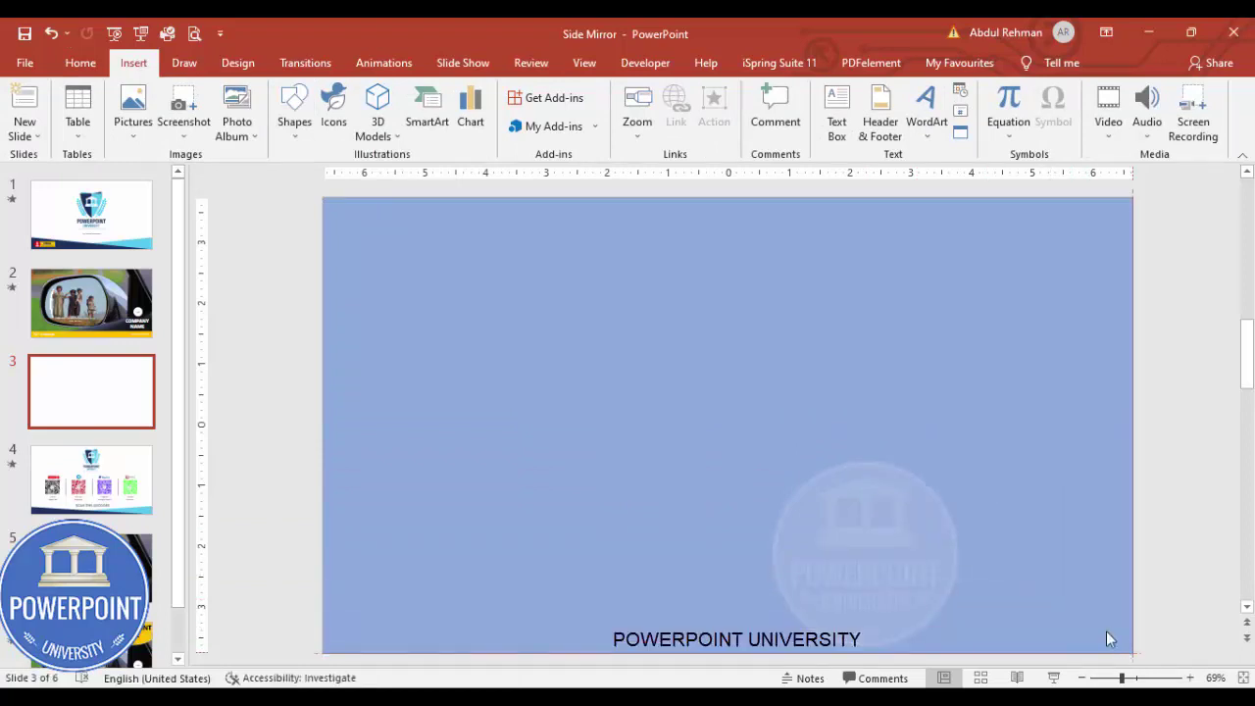
Remove the rectangle's outline and bring up its Format Shape options.
left_click(484, 111)
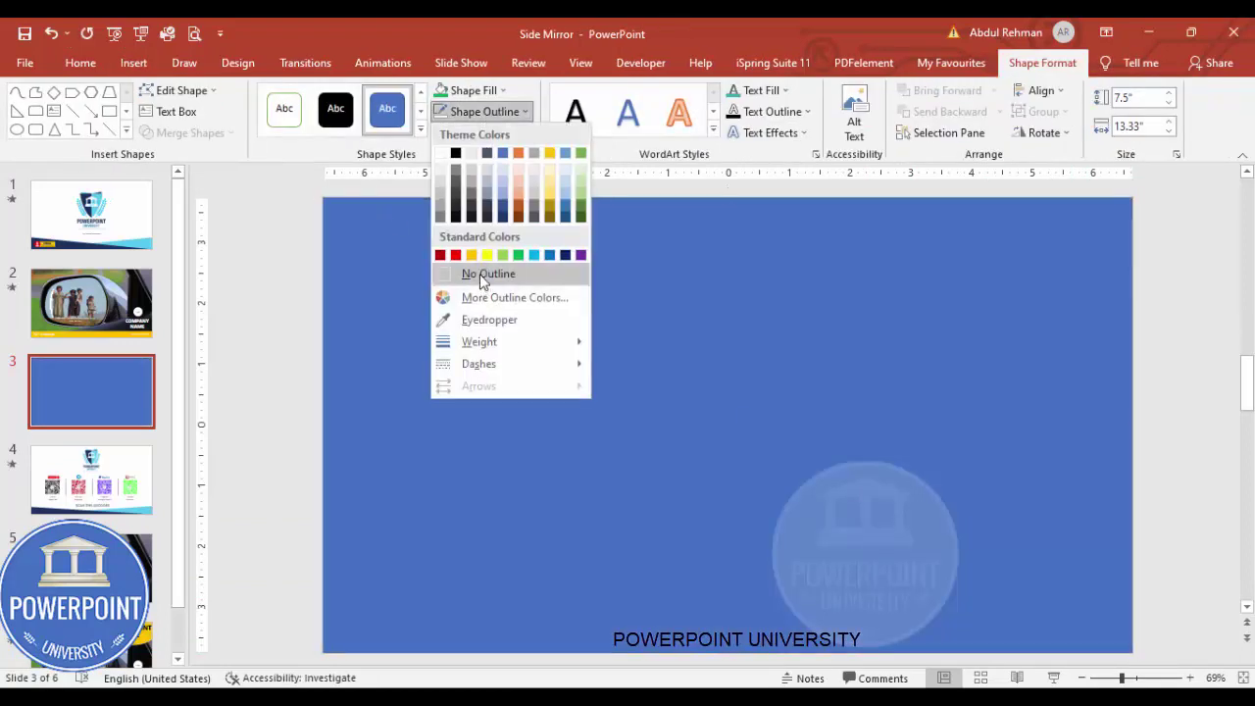
left_click(480, 274)
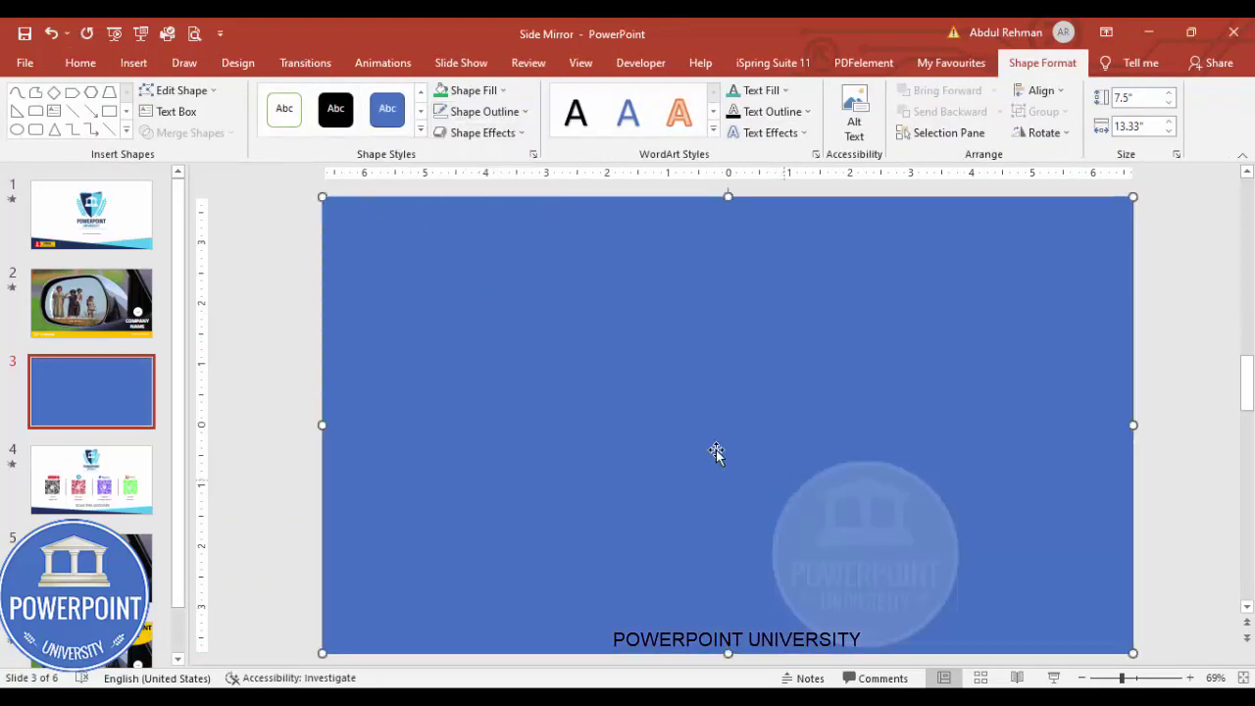
right_click(667, 396)
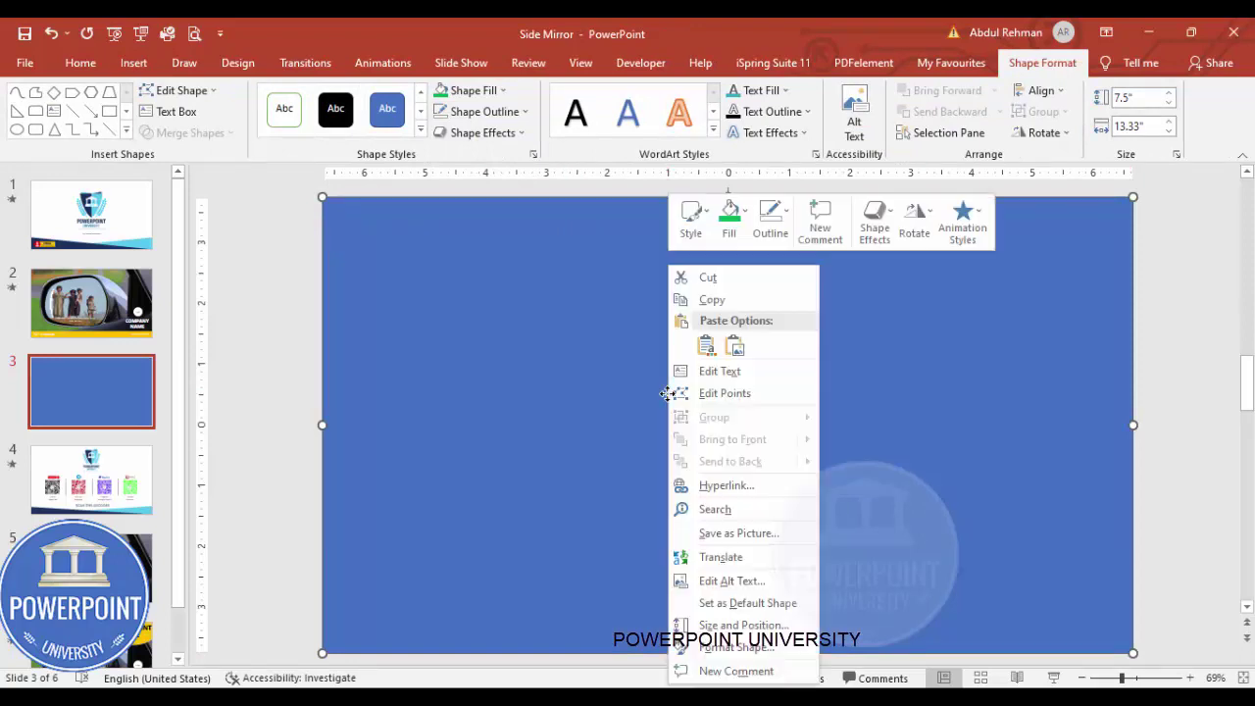
left_click(754, 650)
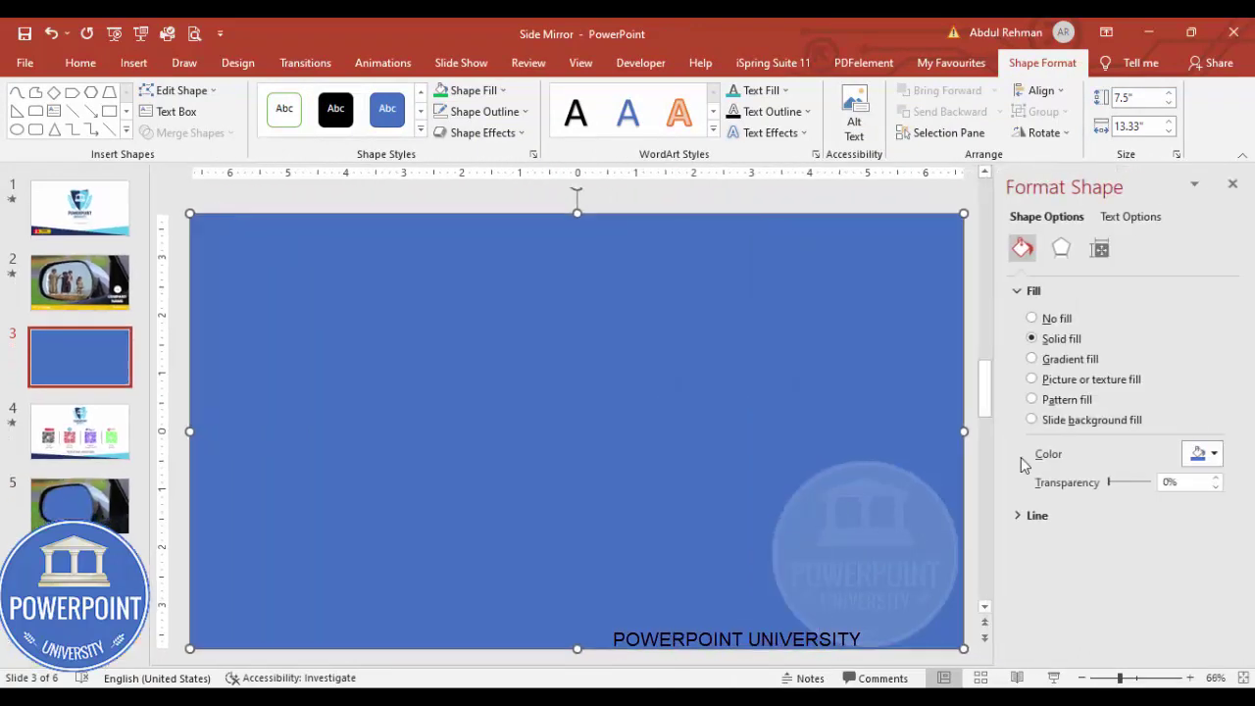
Give the rectangle a picture fill of the car side-mirror photo from an online 'mirror' search.
left_click(1088, 383)
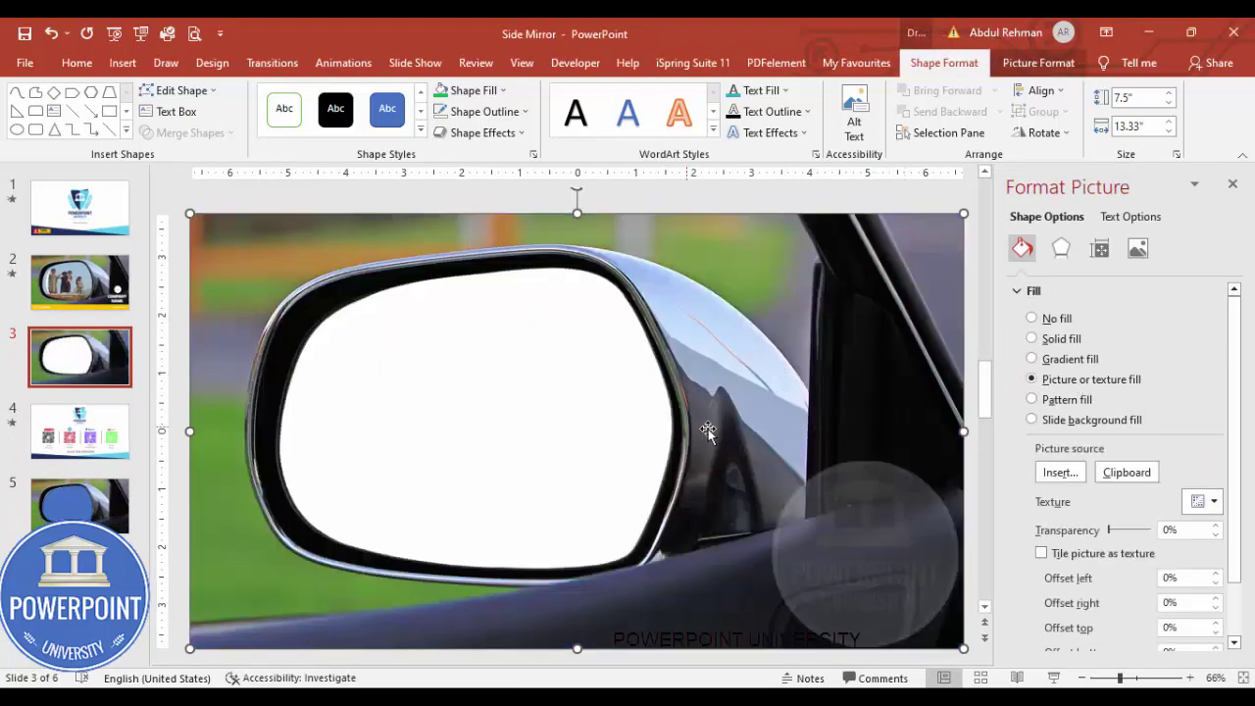
left_click(1062, 473)
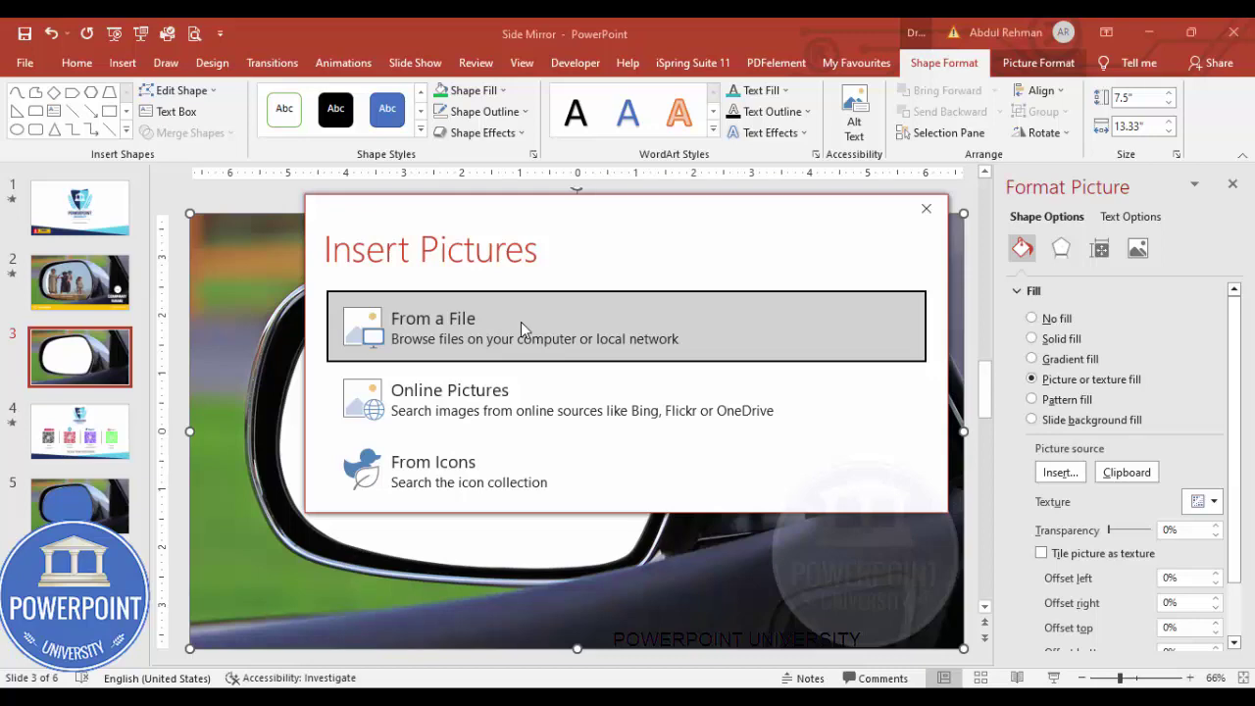
left_click(454, 408)
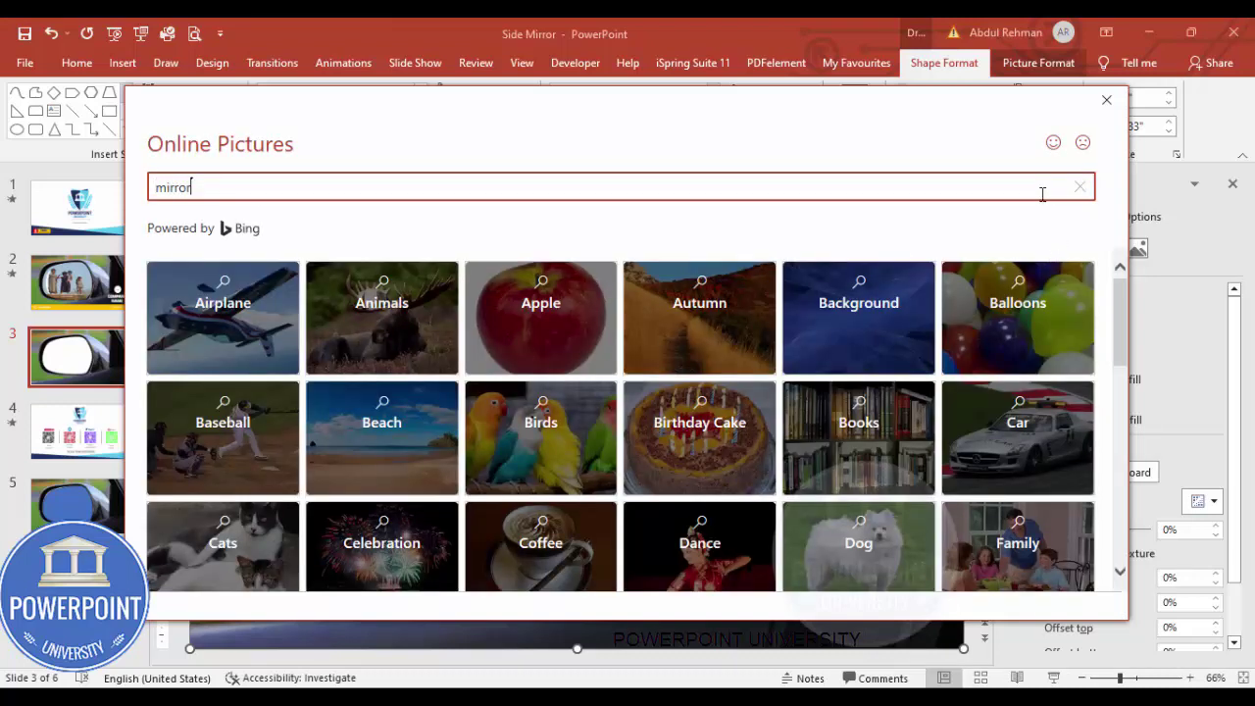
type("mirror")
key("Return")
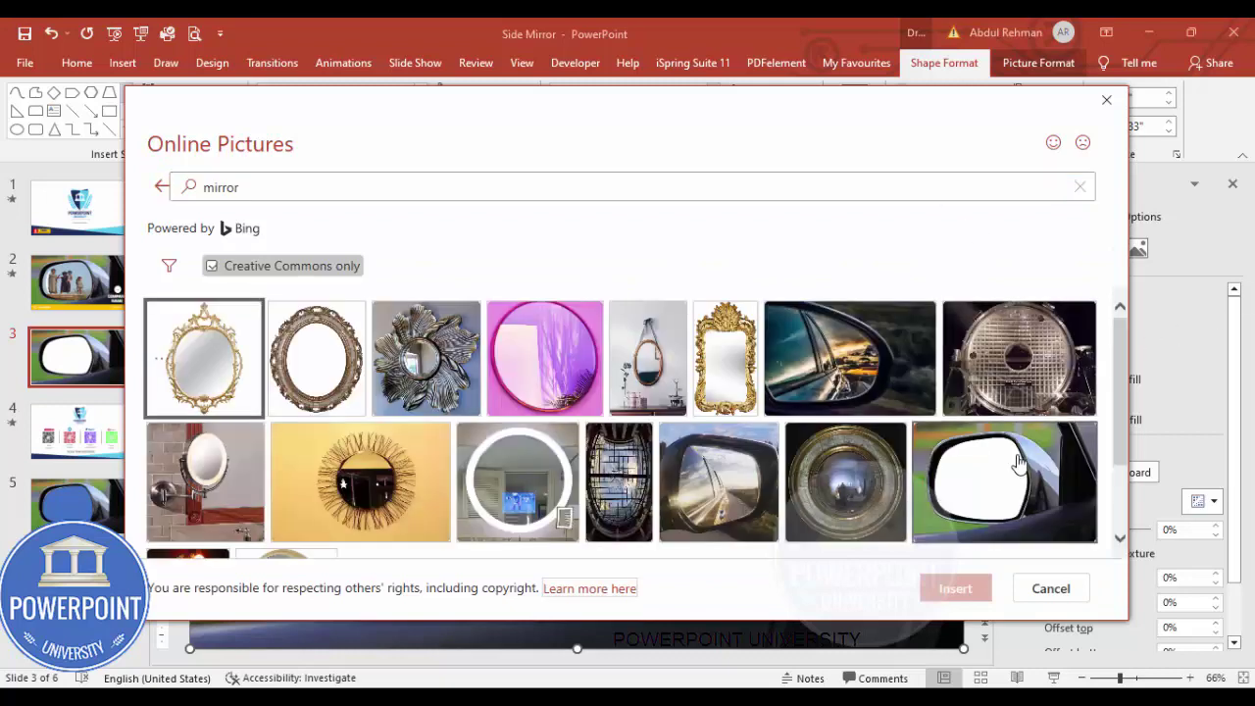
left_click(1019, 465)
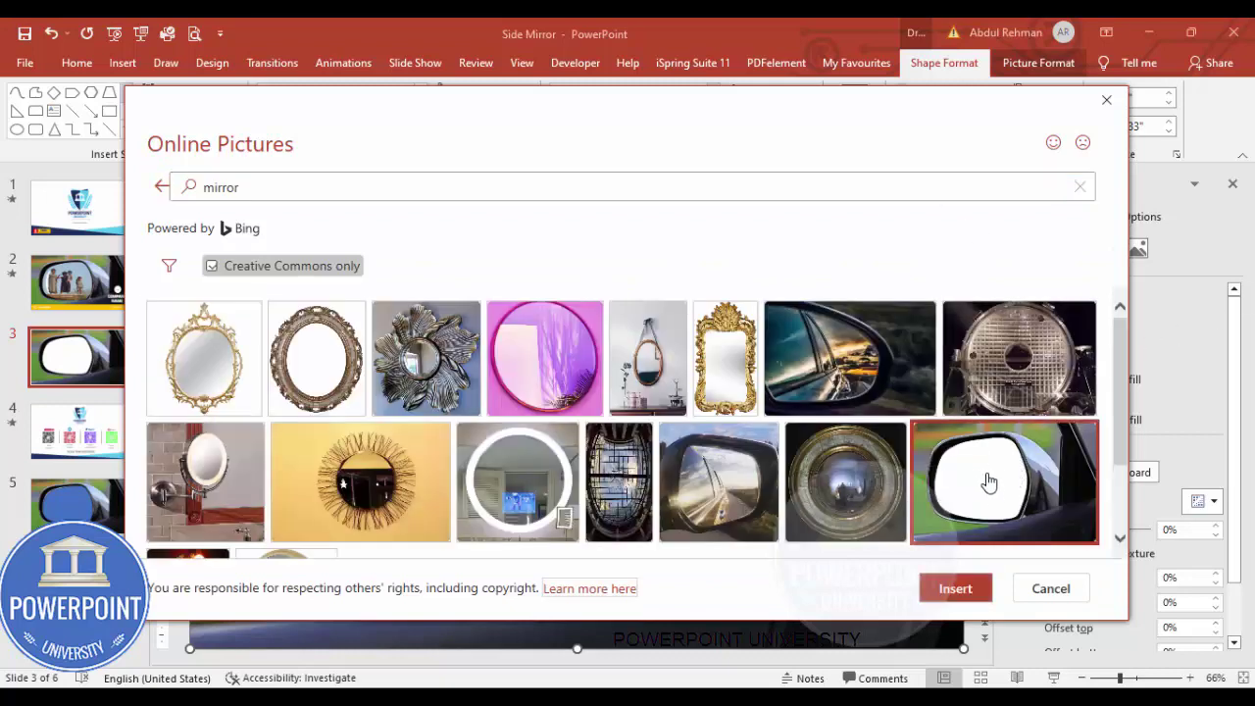
left_click(1039, 600)
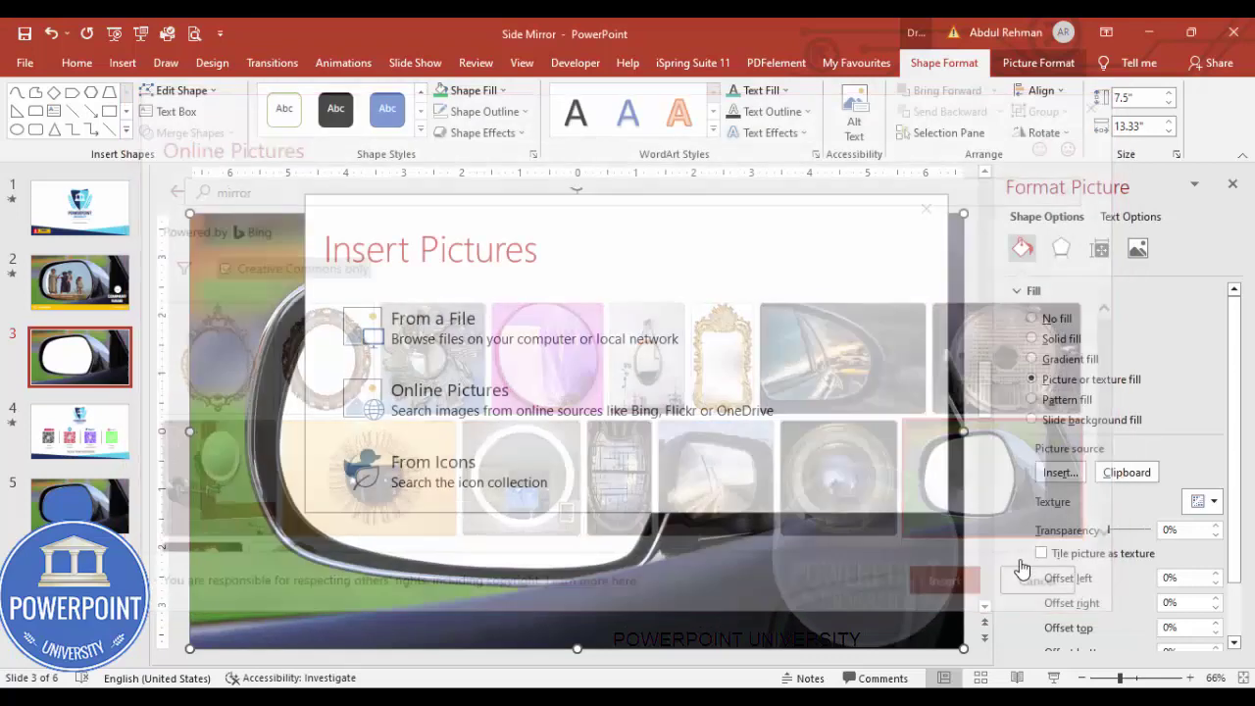
left_click(925, 205)
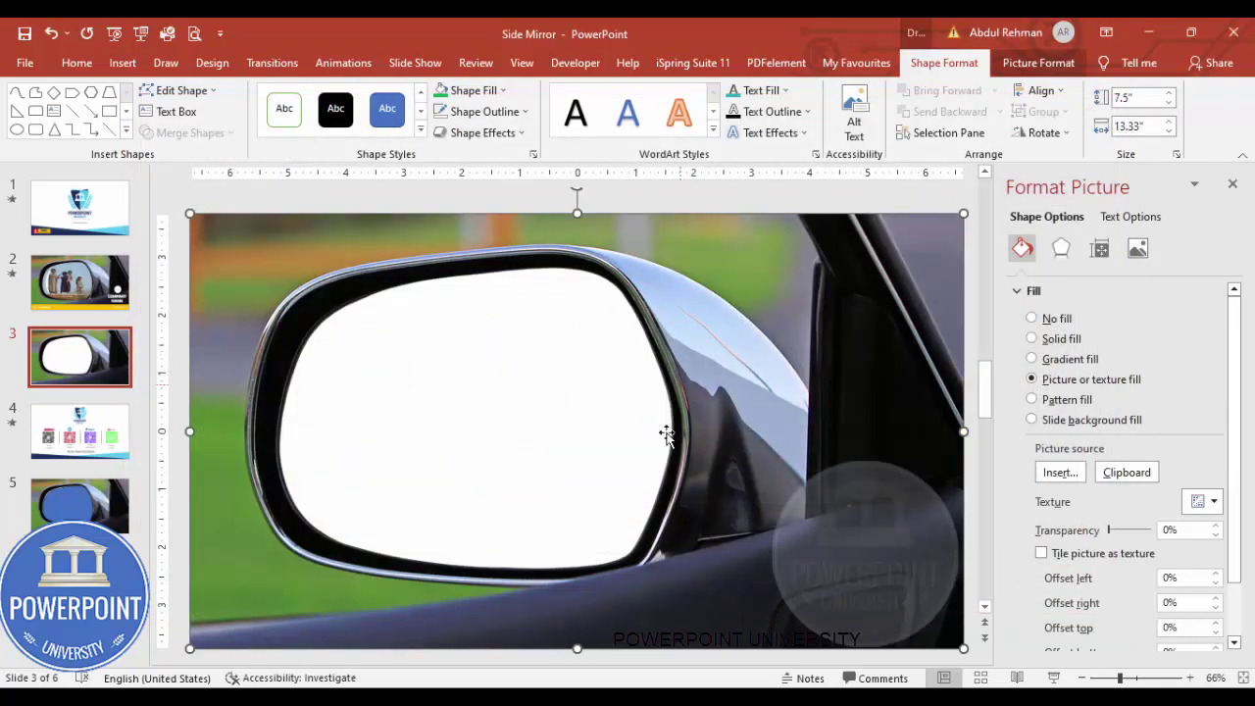
left_click_drag(1232, 401, 1236, 547)
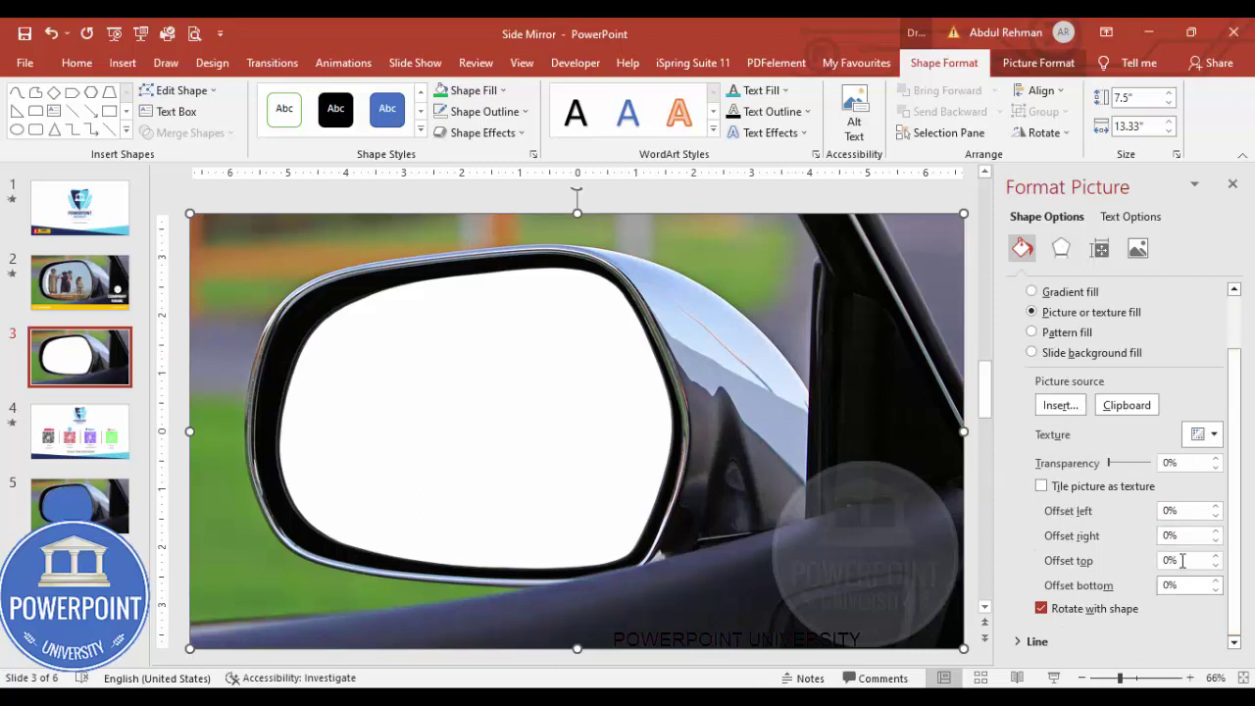
Pick the Freeform: Shape tool from the Insert shapes gallery.
left_click(553, 204)
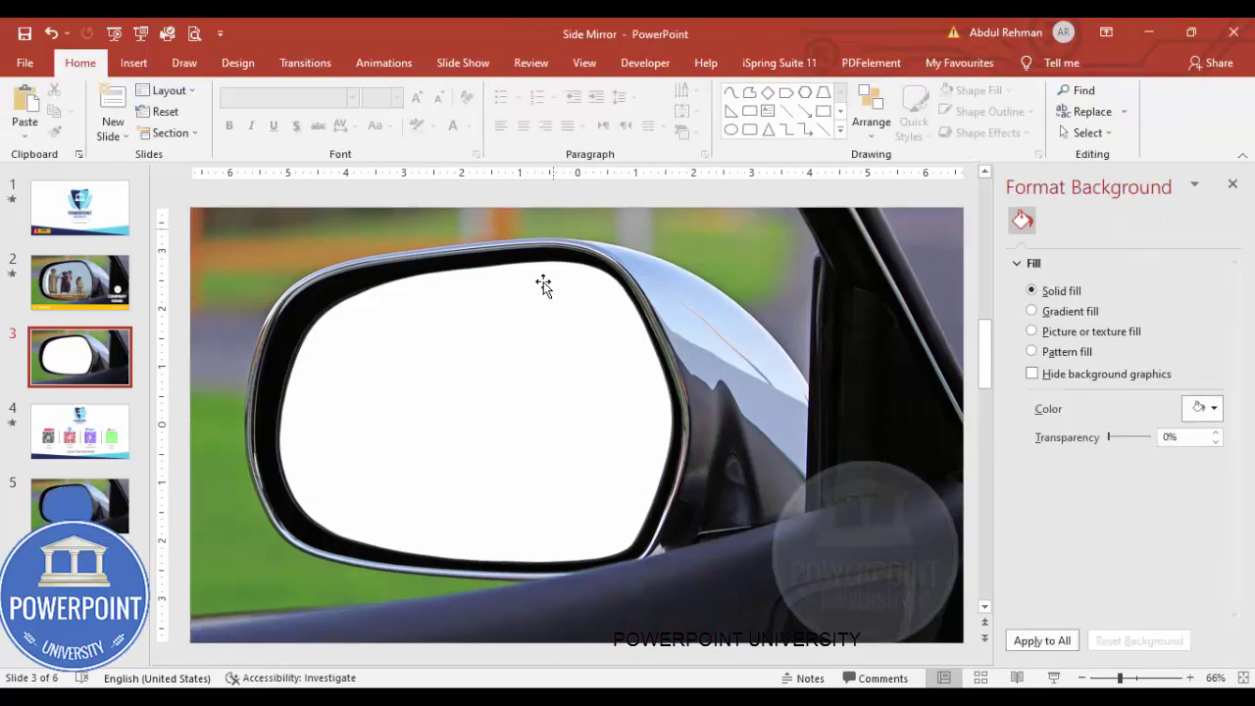
left_click_drag(417, 369, 419, 392)
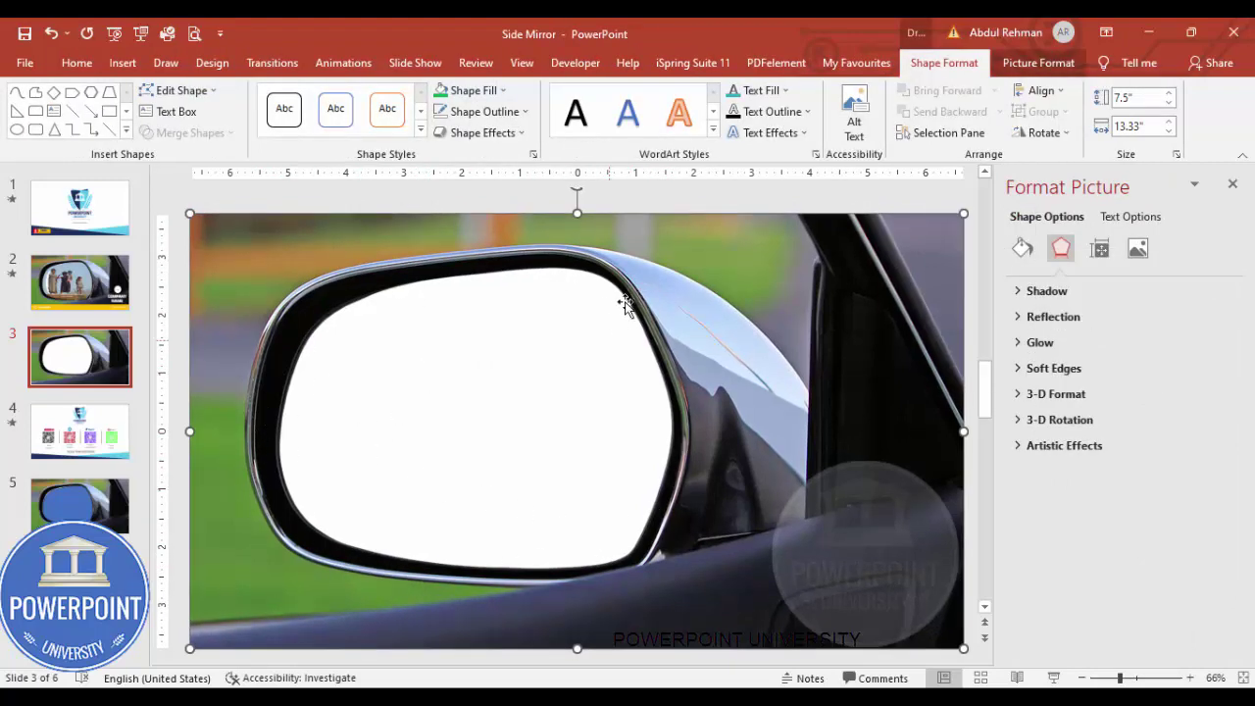
left_click(121, 68)
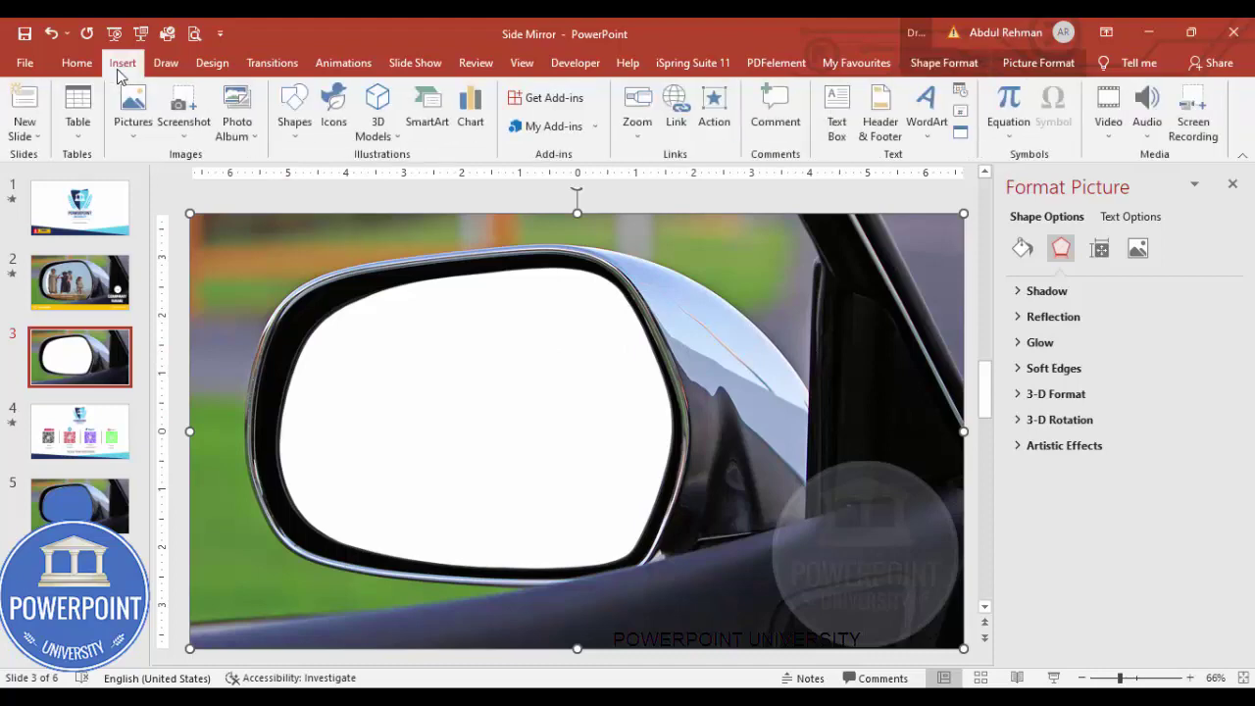
left_click(296, 113)
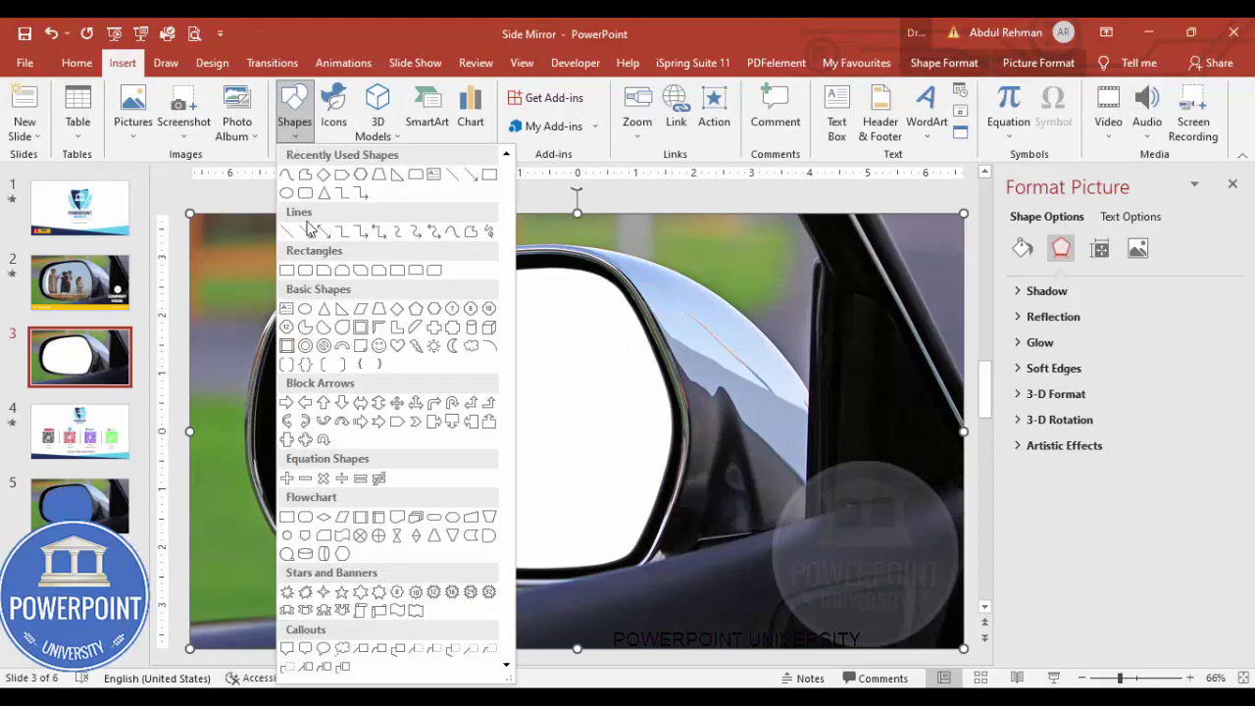
left_click(473, 239)
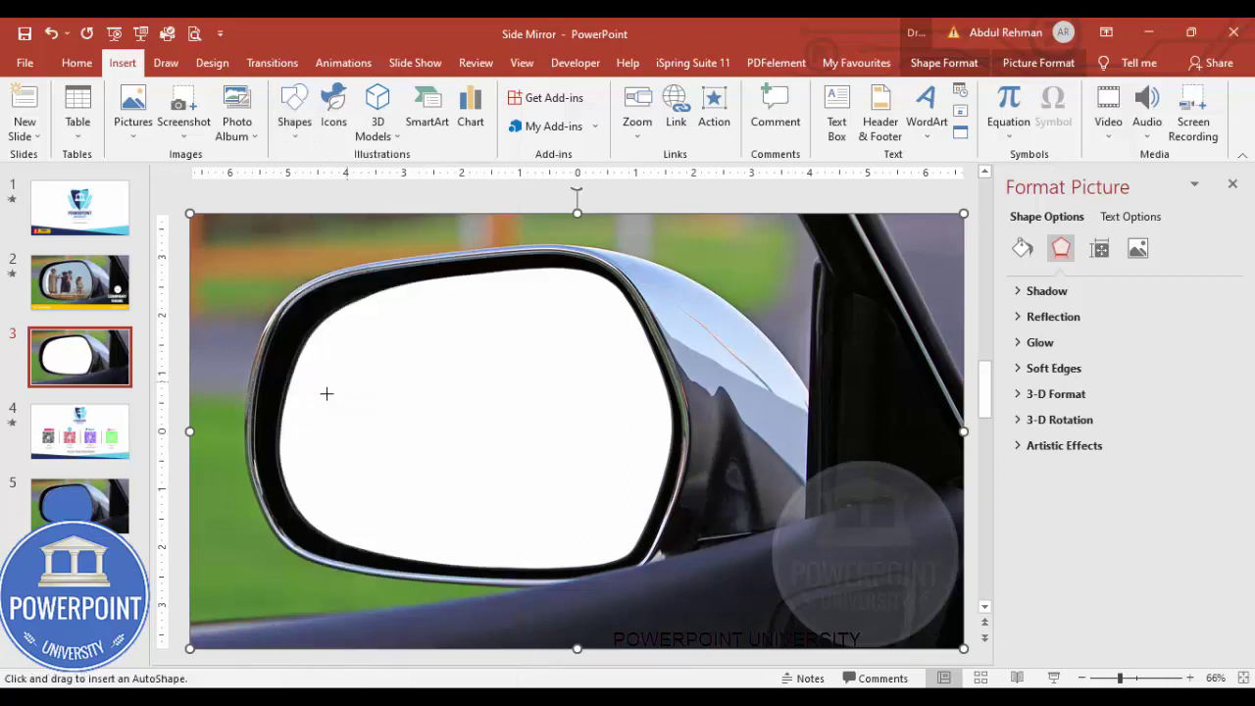
Trace six corners around the mirror's white glass and close the shape at the starting point.
left_click(282, 460)
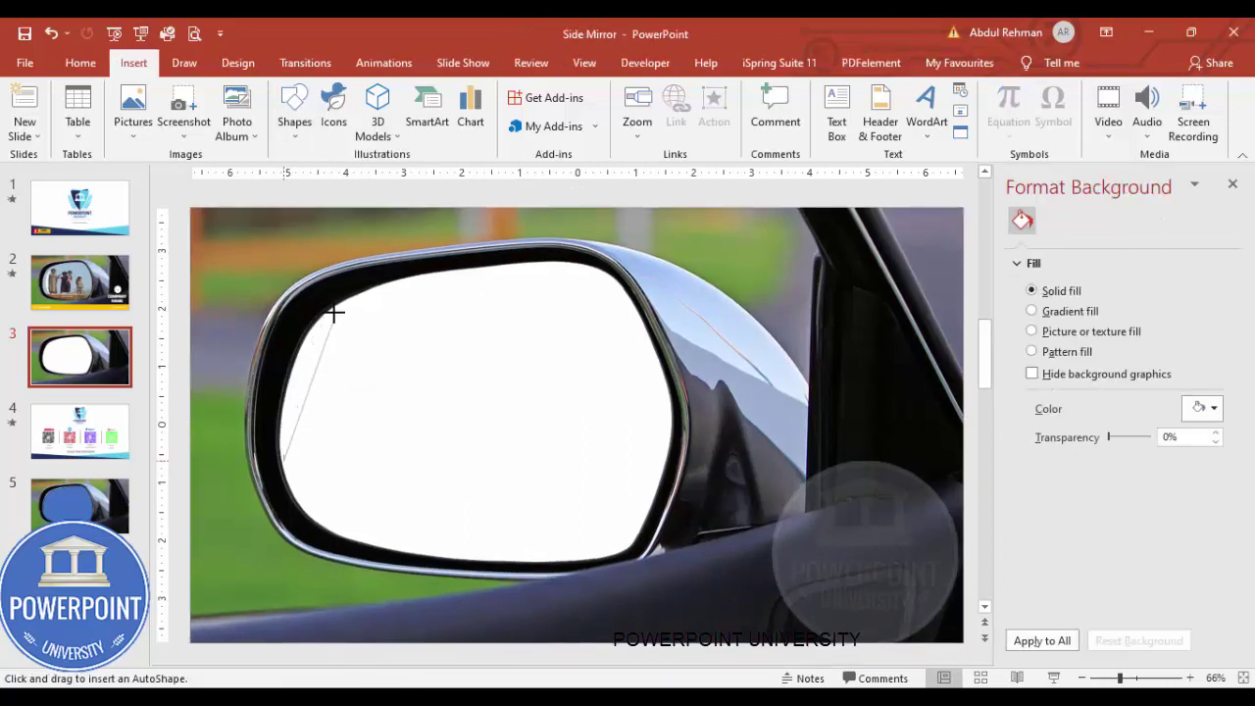
left_click(383, 286)
left_click(595, 272)
left_click(665, 398)
left_click(619, 546)
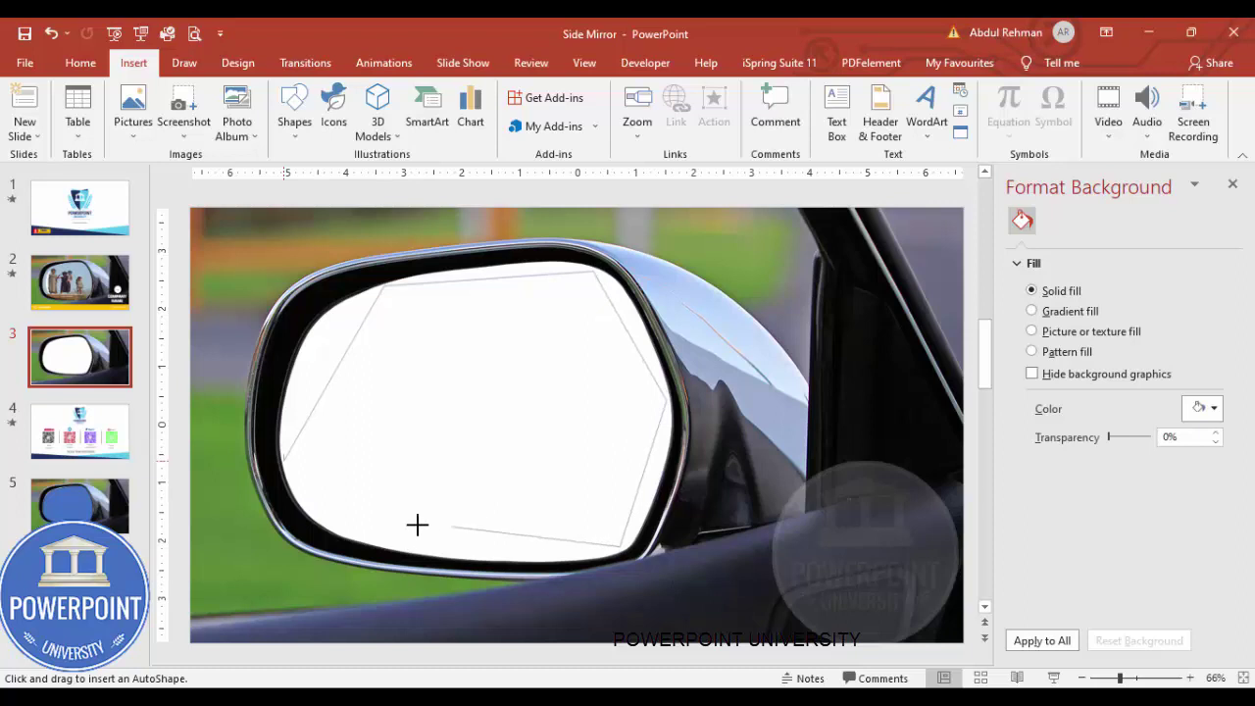
left_click(346, 528)
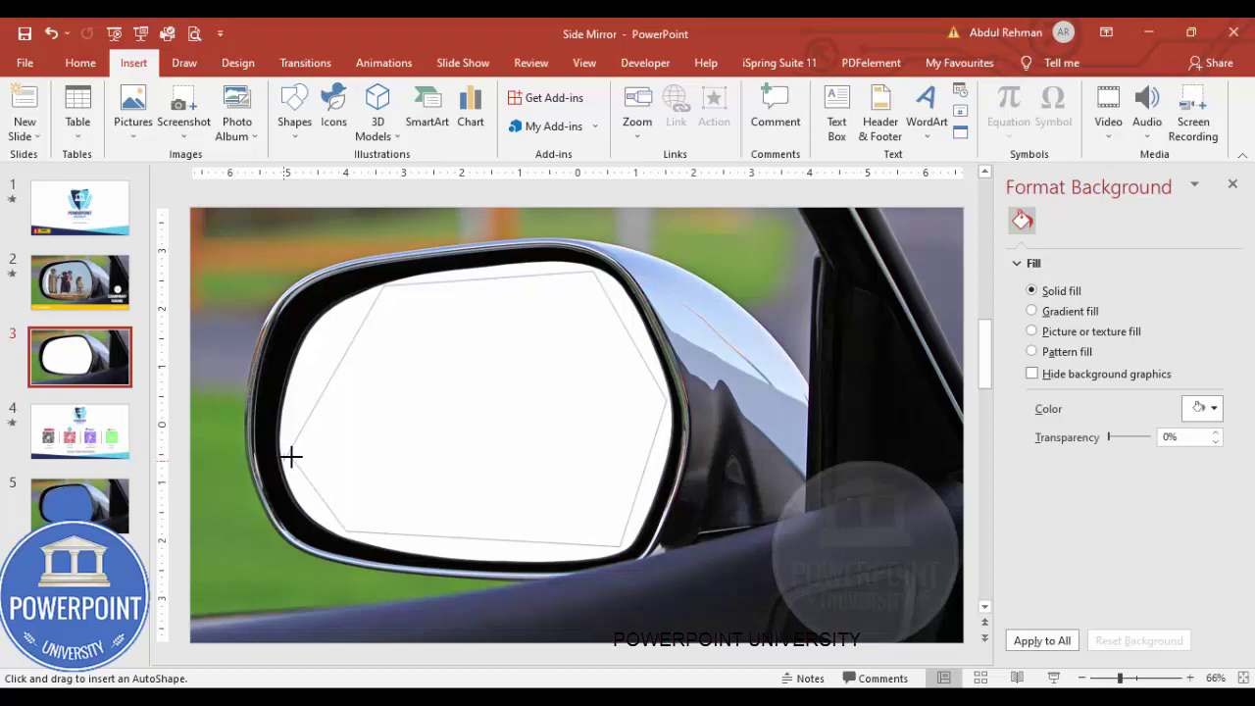
left_click(283, 455)
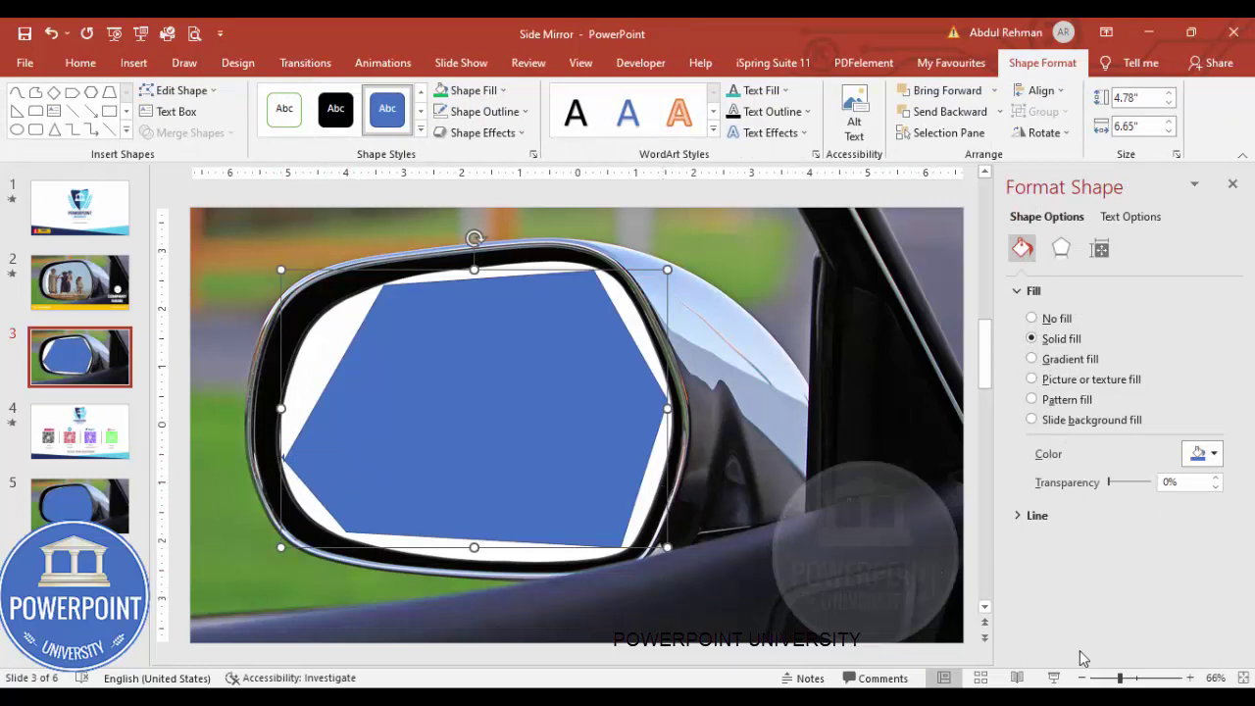
Put the freeform into Edit Points, remove its outline and set fill transparency to 54%.
right_click(512, 402)
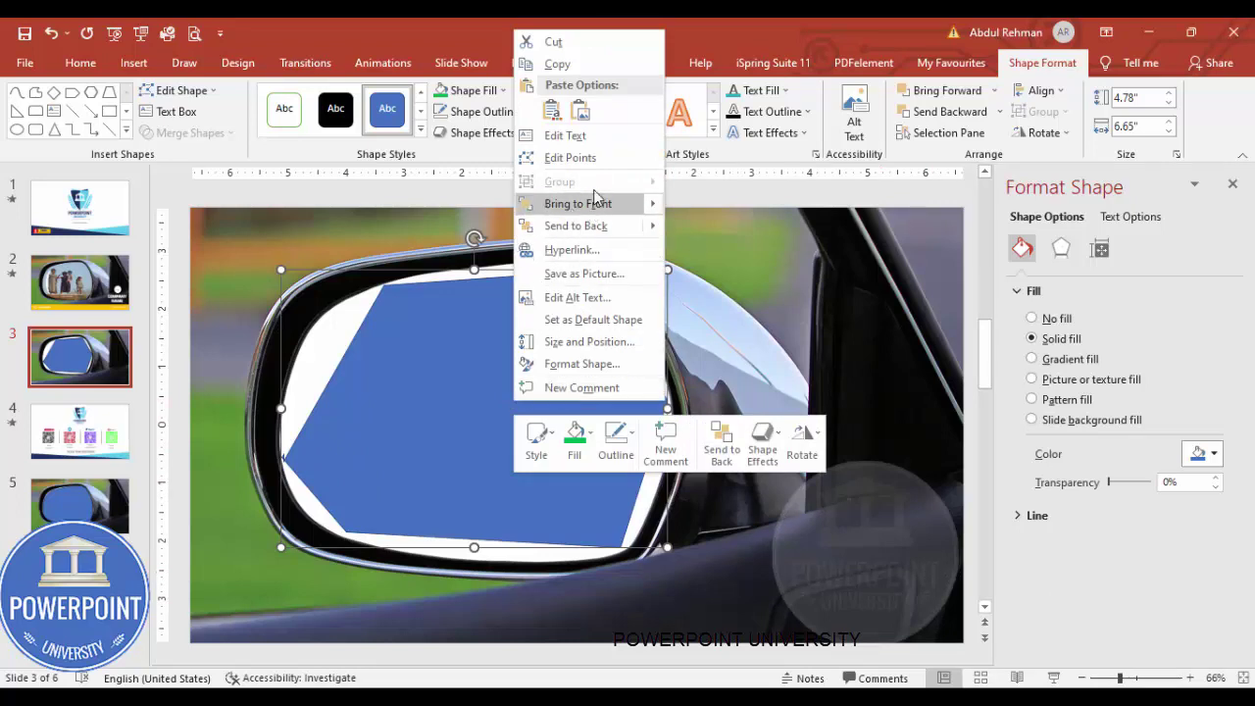
left_click(594, 159)
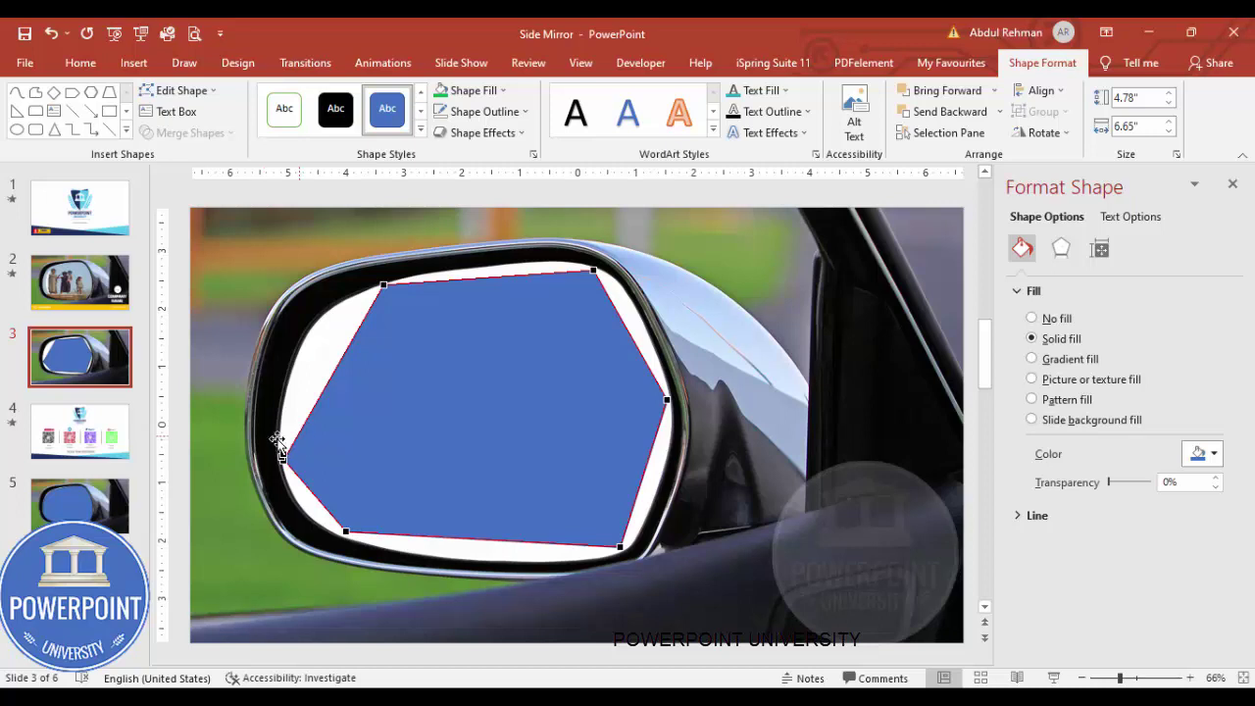
left_click(484, 111)
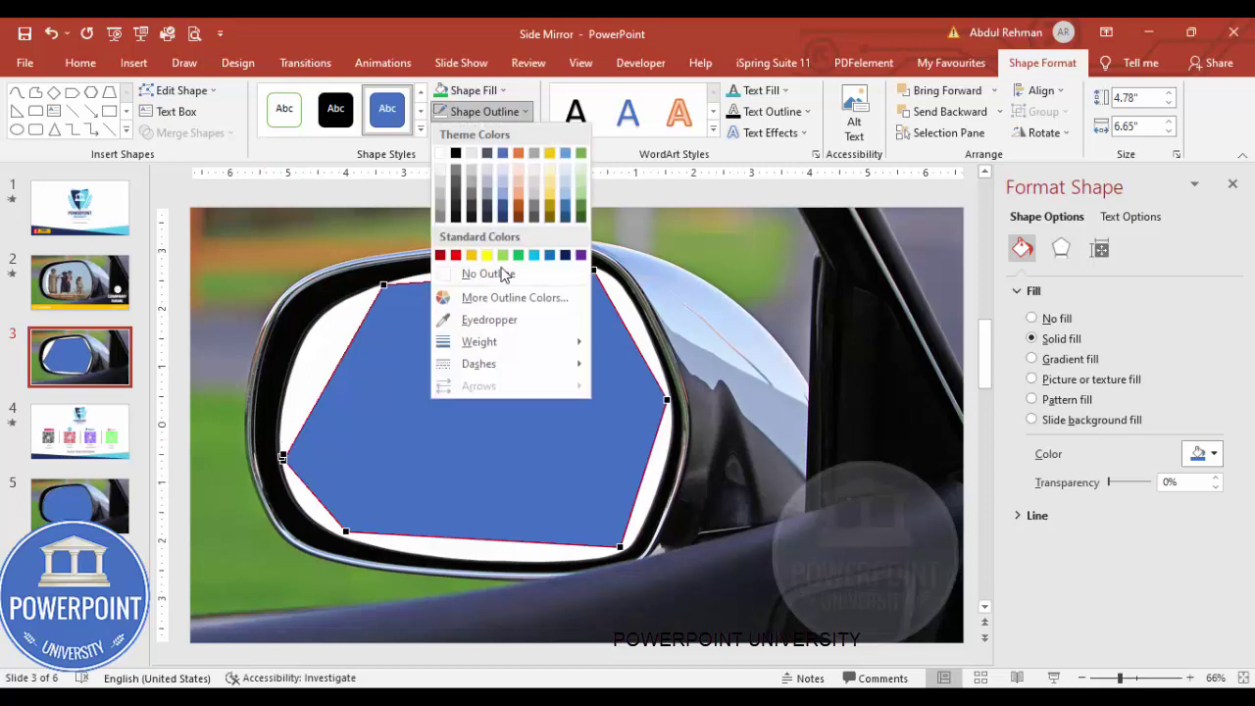
left_click(501, 276)
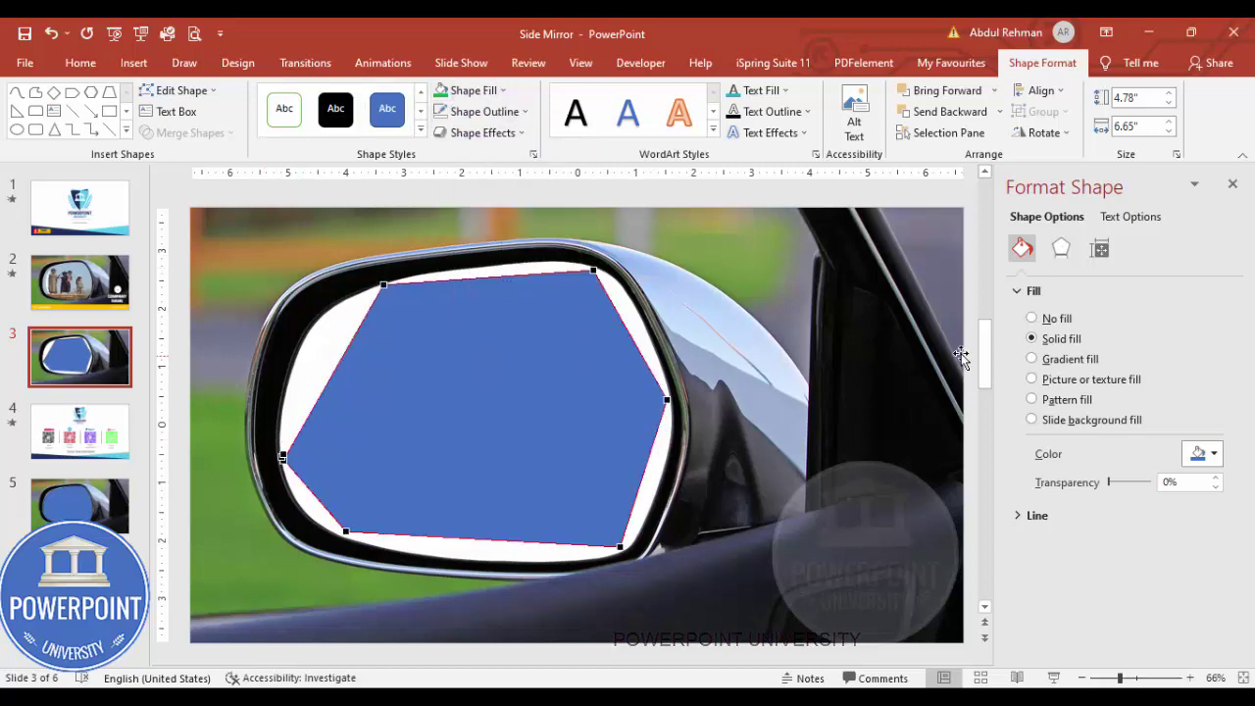
left_click_drag(1109, 483, 1130, 484)
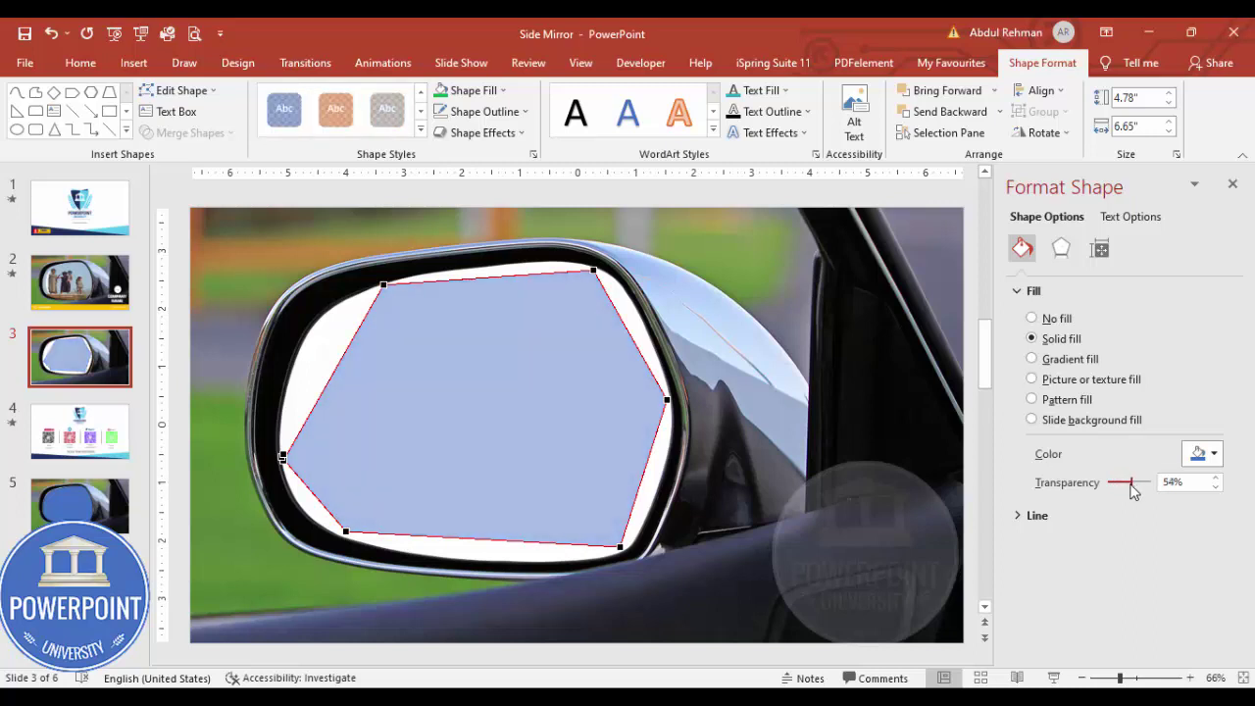
left_click(1163, 679)
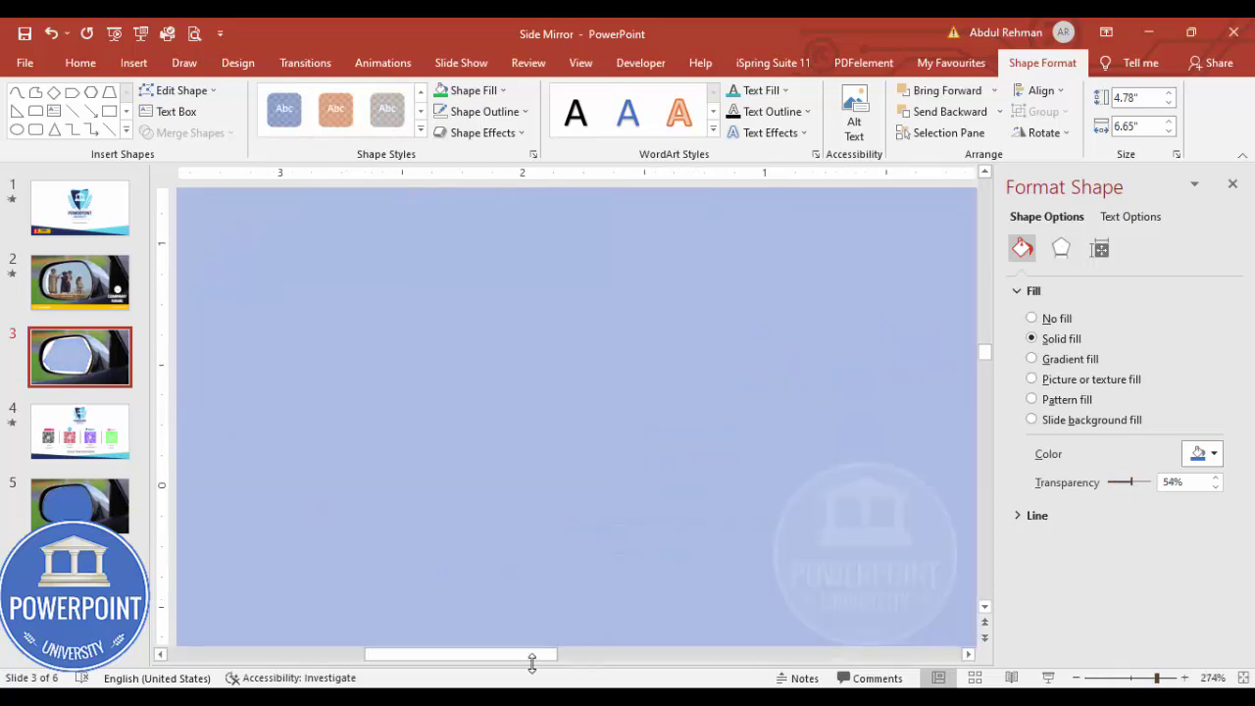
Delete the extra stray vertex from the glass freeform.
left_click_drag(527, 655, 389, 654)
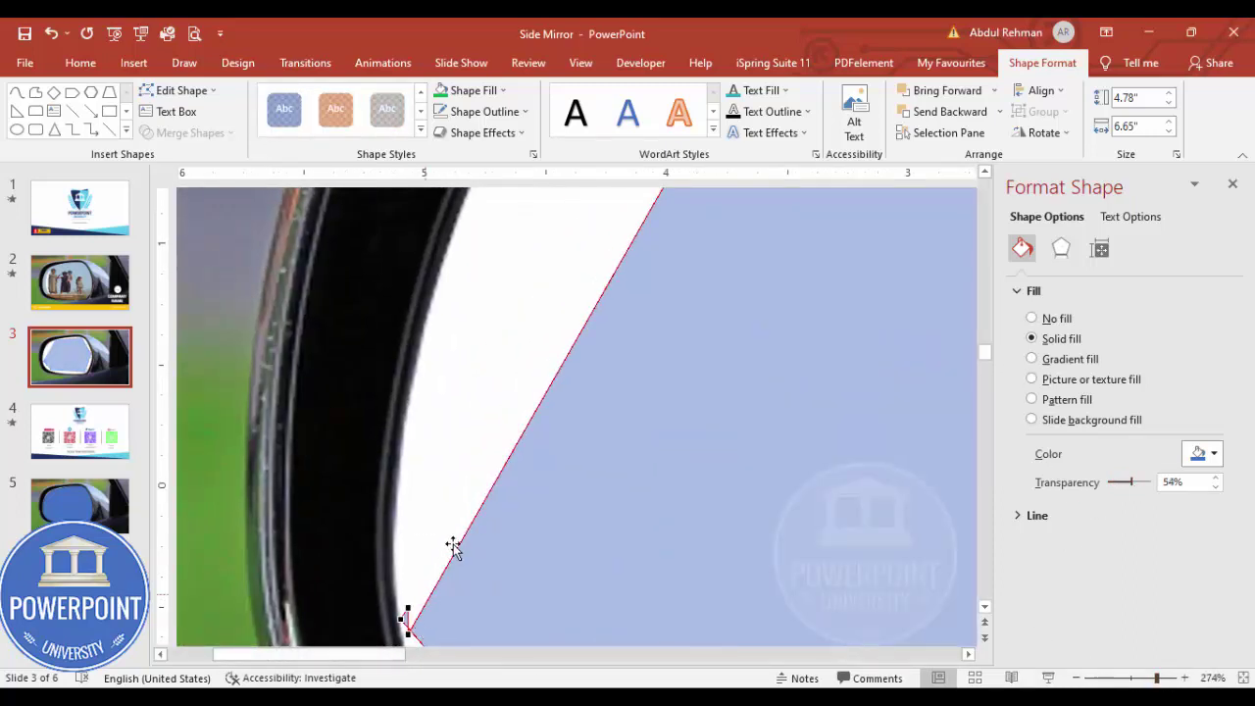
scroll(433, 555, "down", 2)
right_click(407, 542)
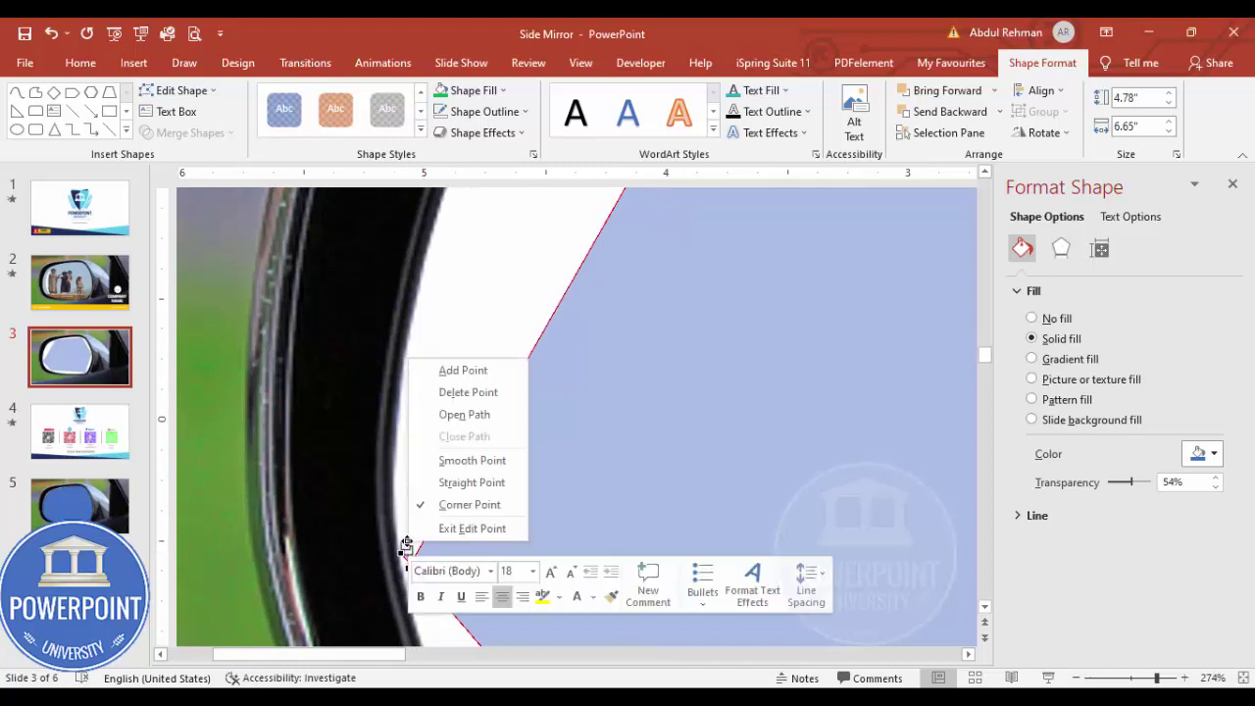
left_click(497, 372)
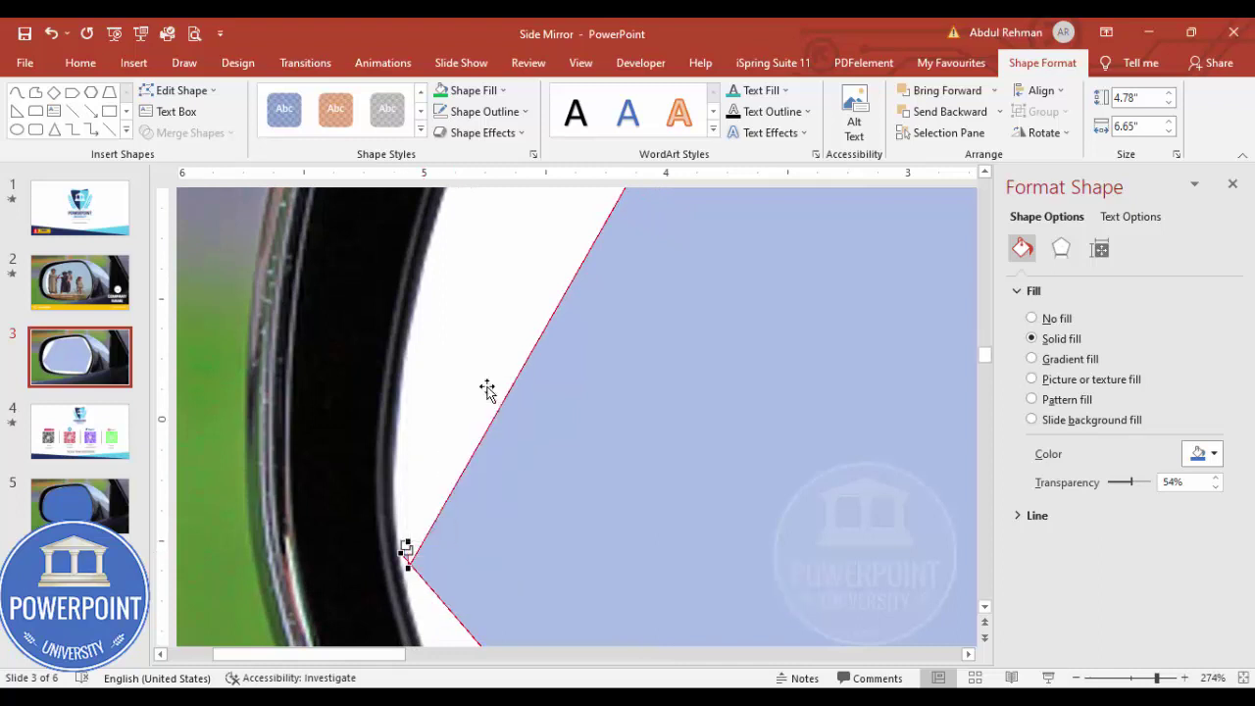
right_click(401, 554)
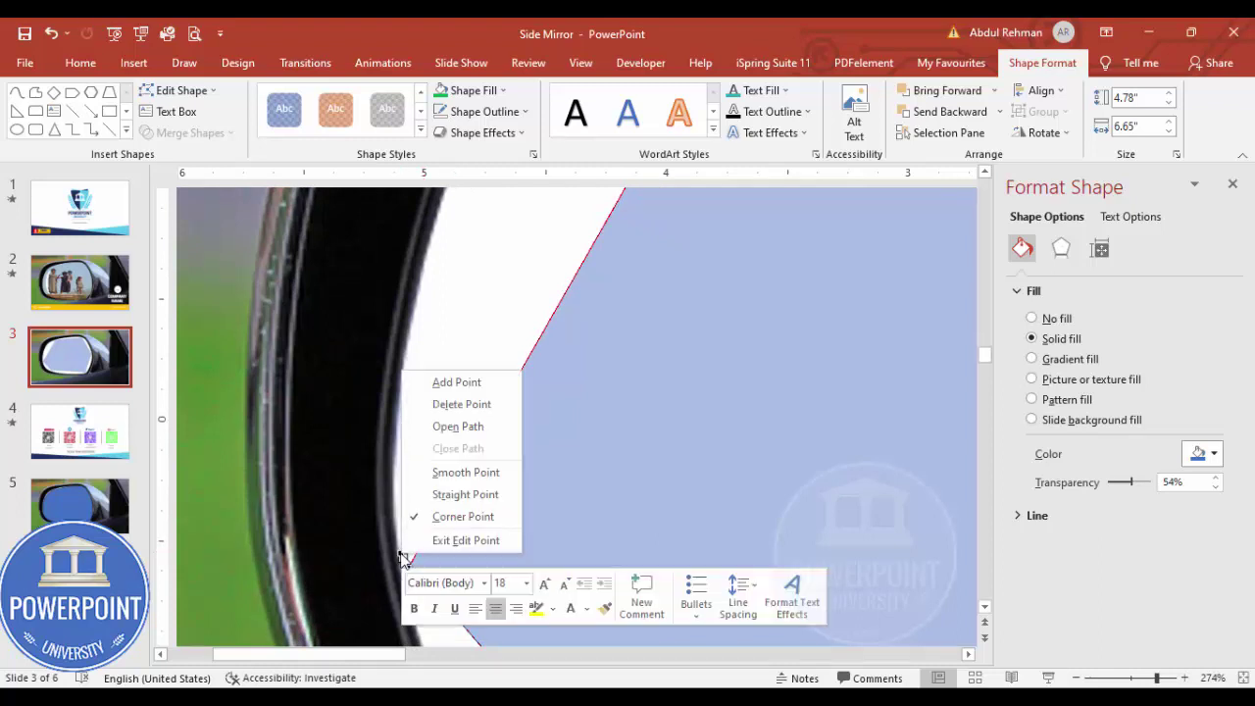
left_click(465, 404)
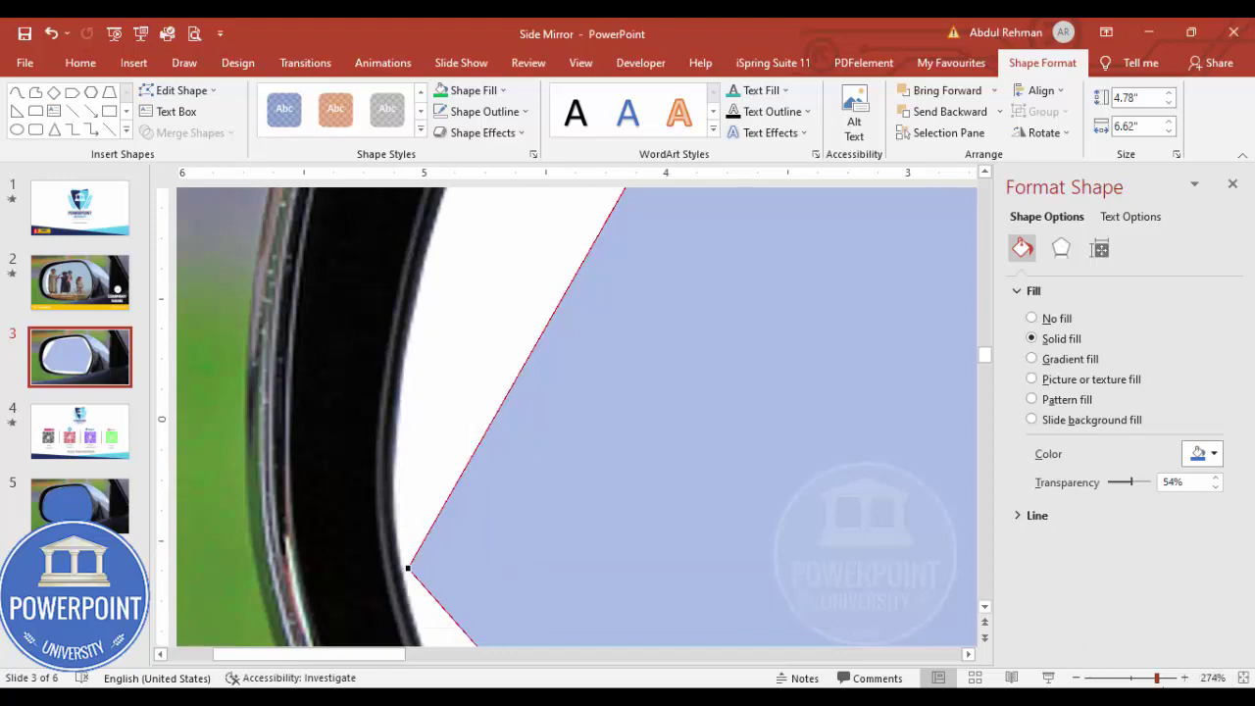
left_click_drag(1157, 679, 1126, 676)
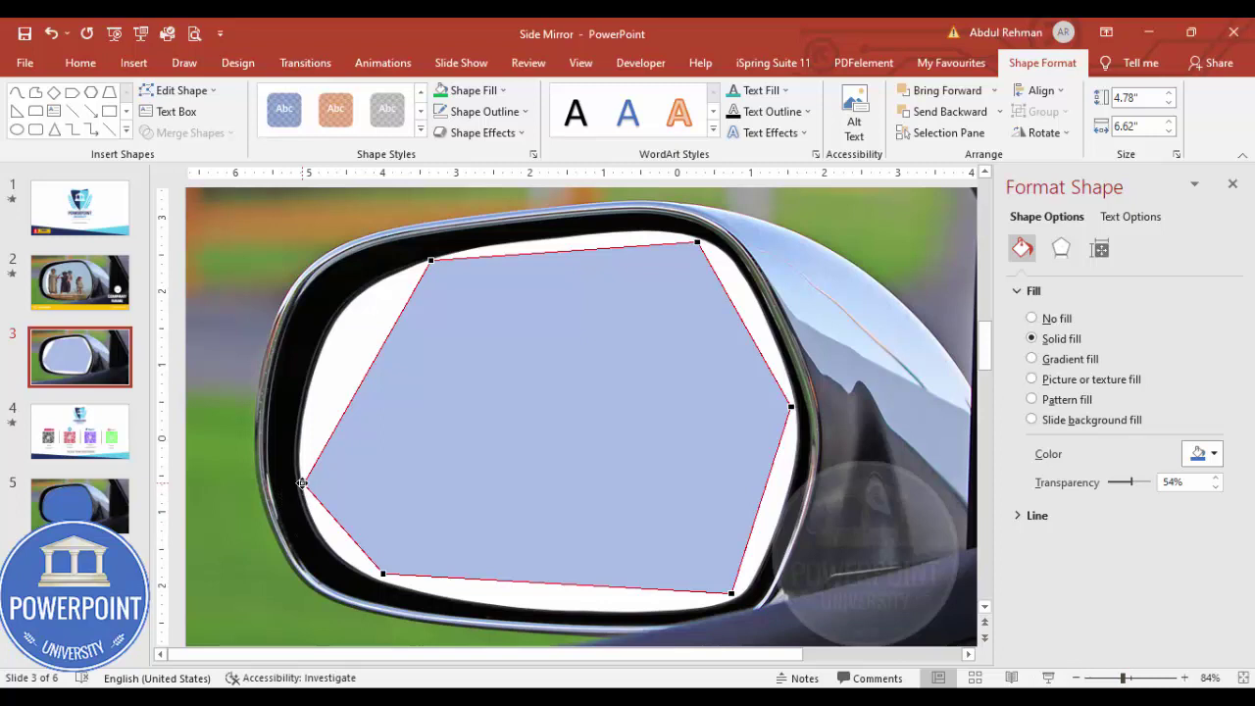
Make all six vertices of the glass shape smooth points.
right_click(302, 482)
left_click(365, 584)
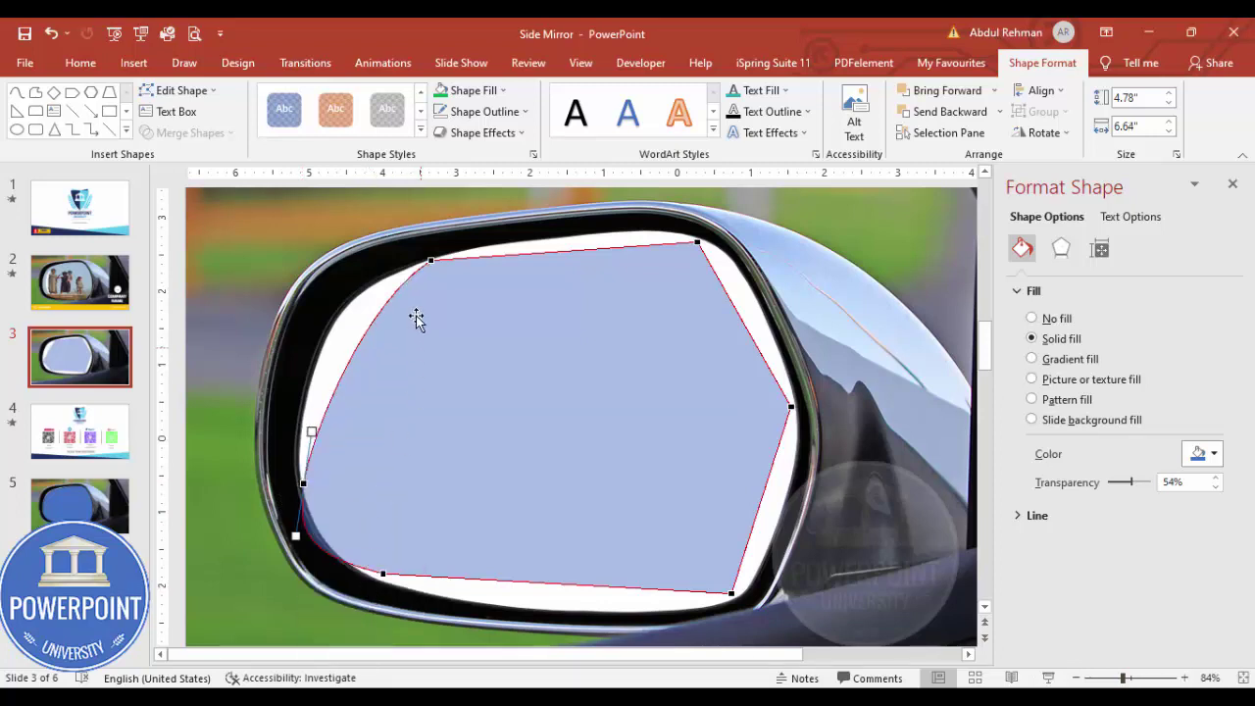
right_click(431, 261)
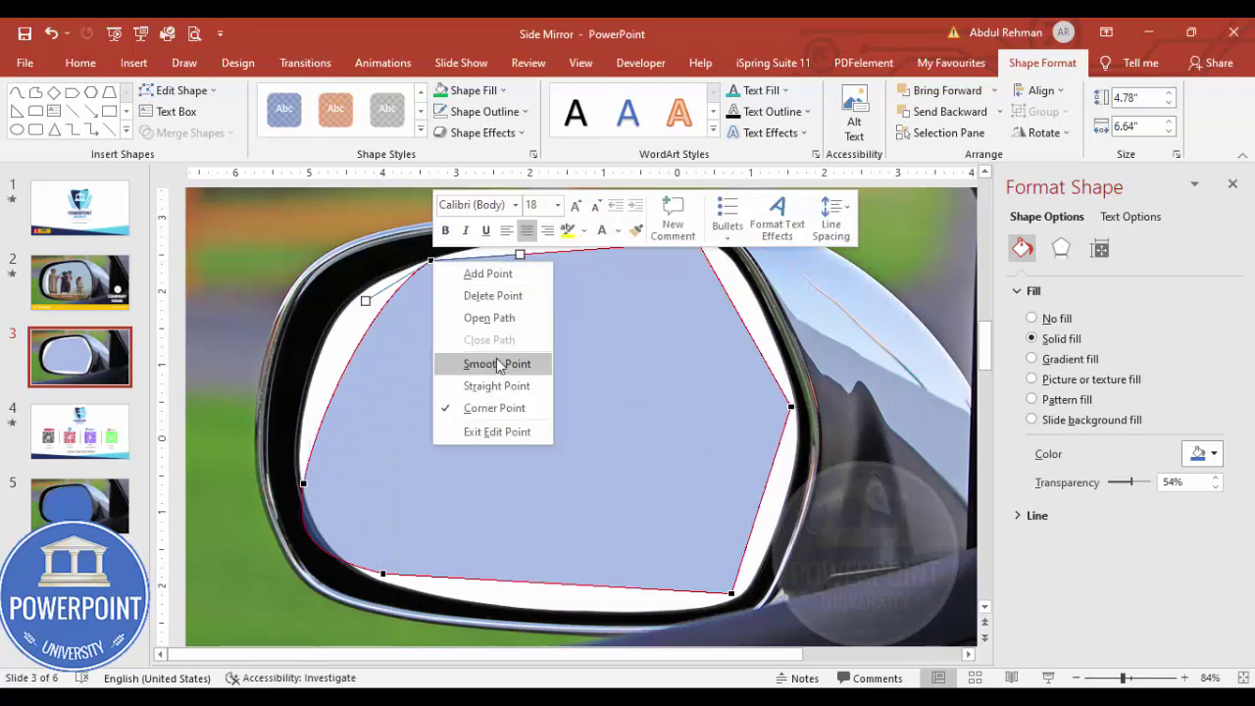
left_click(497, 364)
right_click(698, 241)
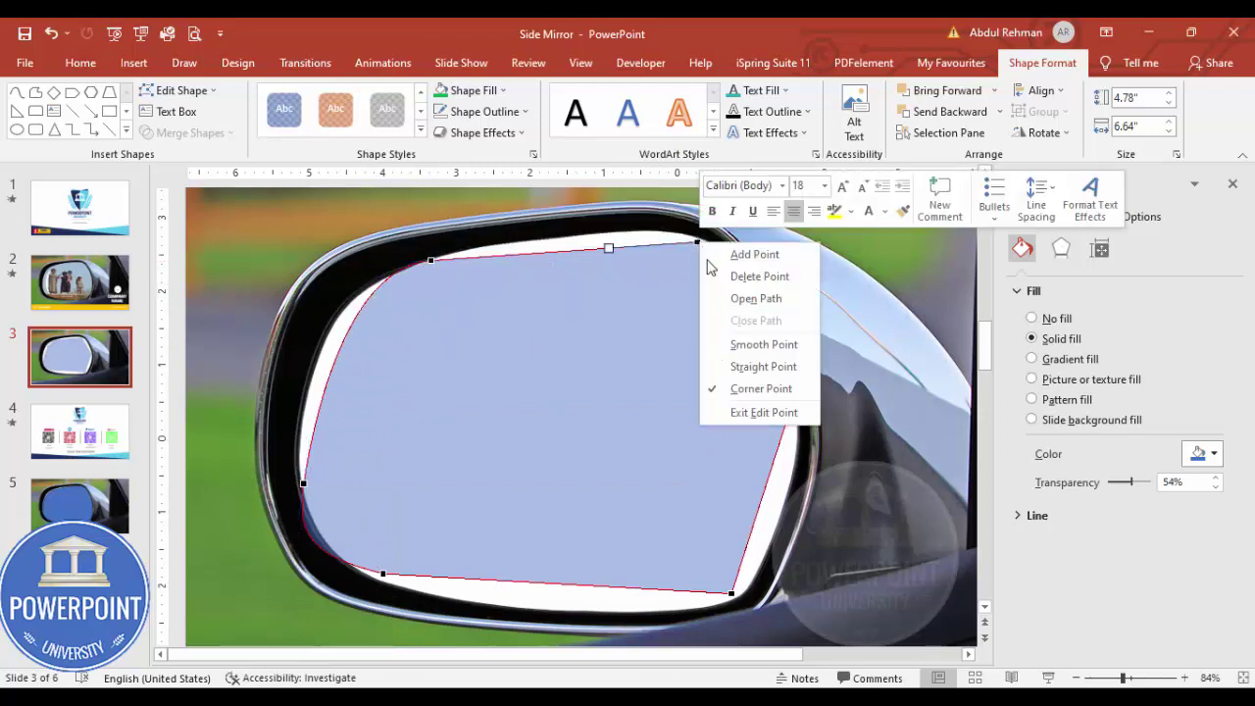
left_click(757, 346)
right_click(789, 405)
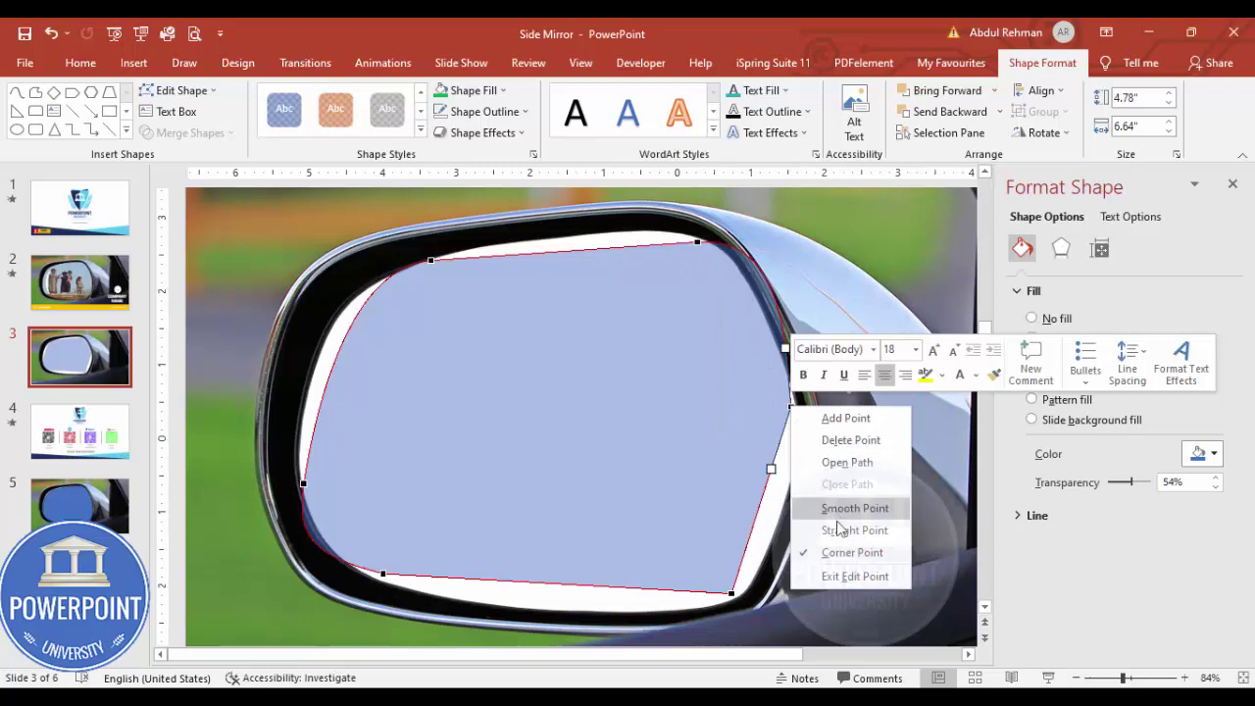
left_click(841, 510)
right_click(731, 596)
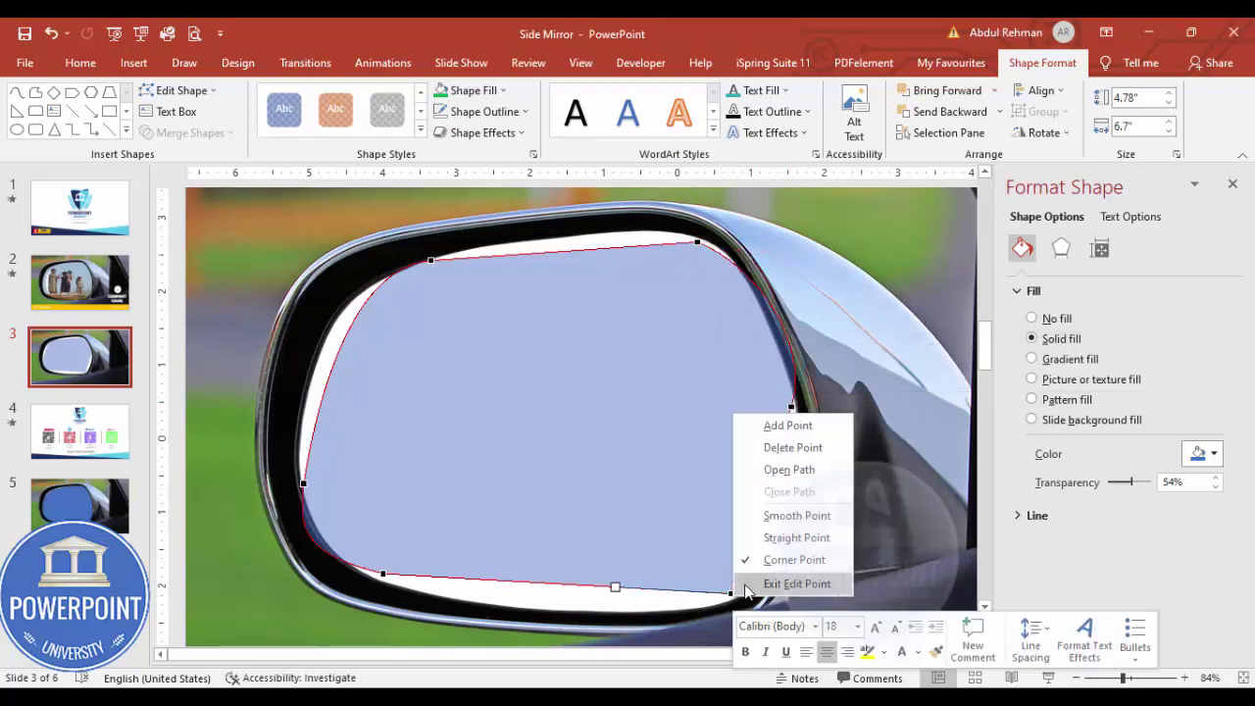
left_click(794, 514)
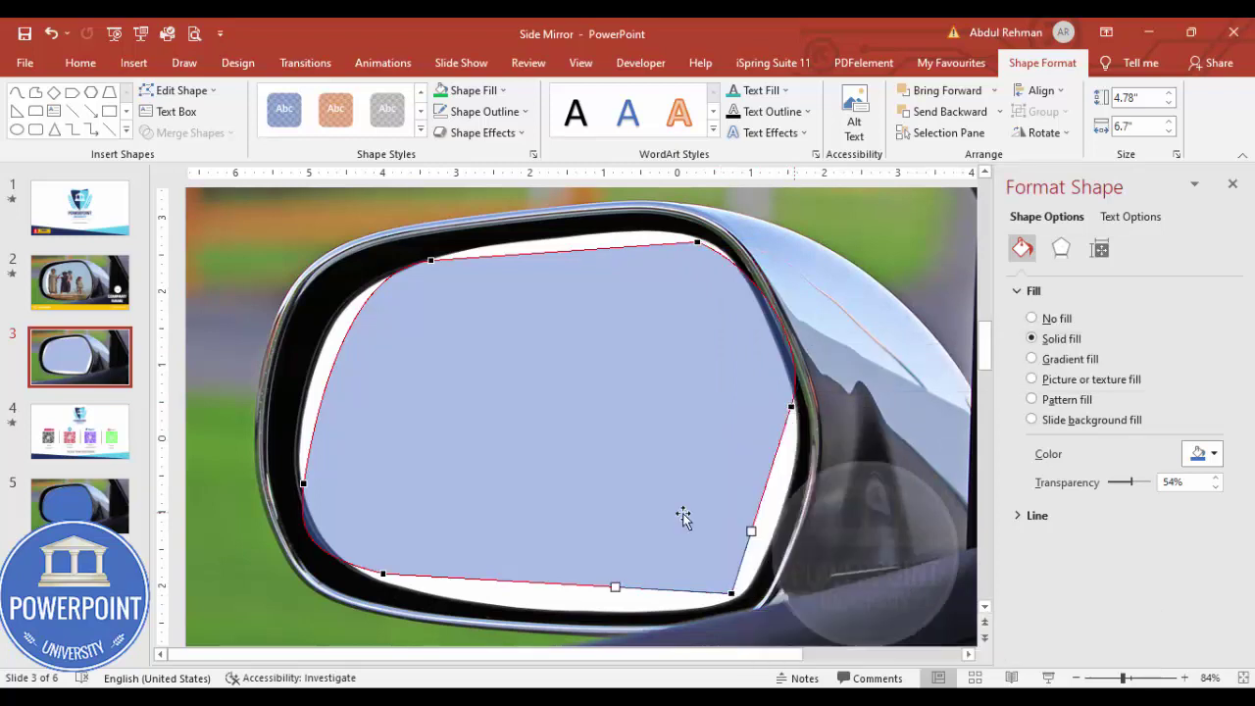
right_click(385, 574)
left_click(444, 500)
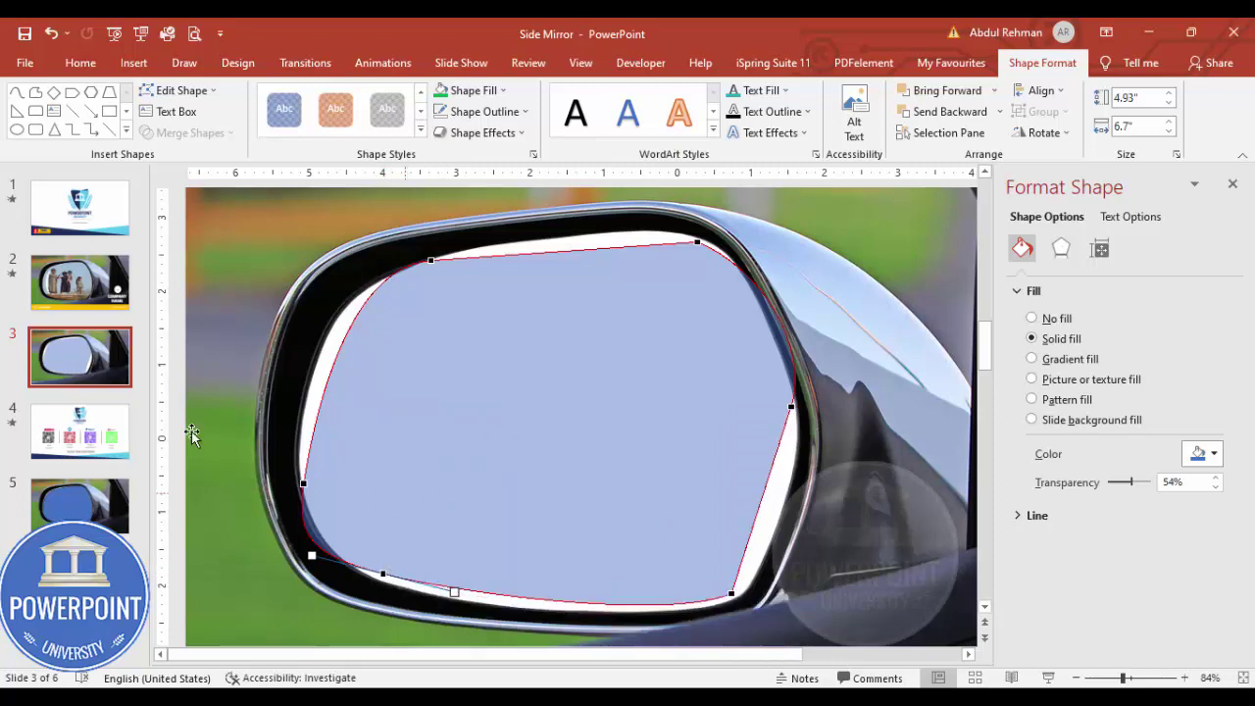
Drag the Bezier handles so the left, top and right edges curve along the mirror frame.
left_click(301, 484)
left_click_drag(309, 426, 282, 405)
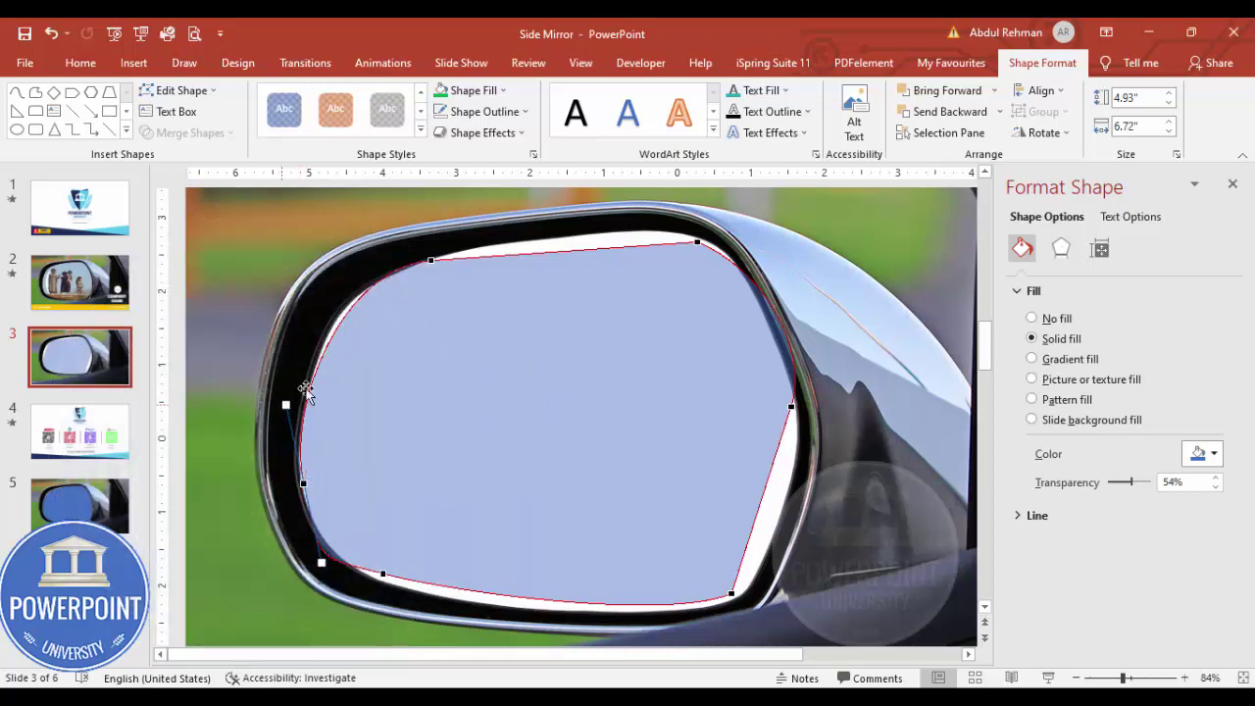
left_click(431, 260)
left_click_drag(523, 256, 541, 229)
left_click_drag(323, 295, 316, 287)
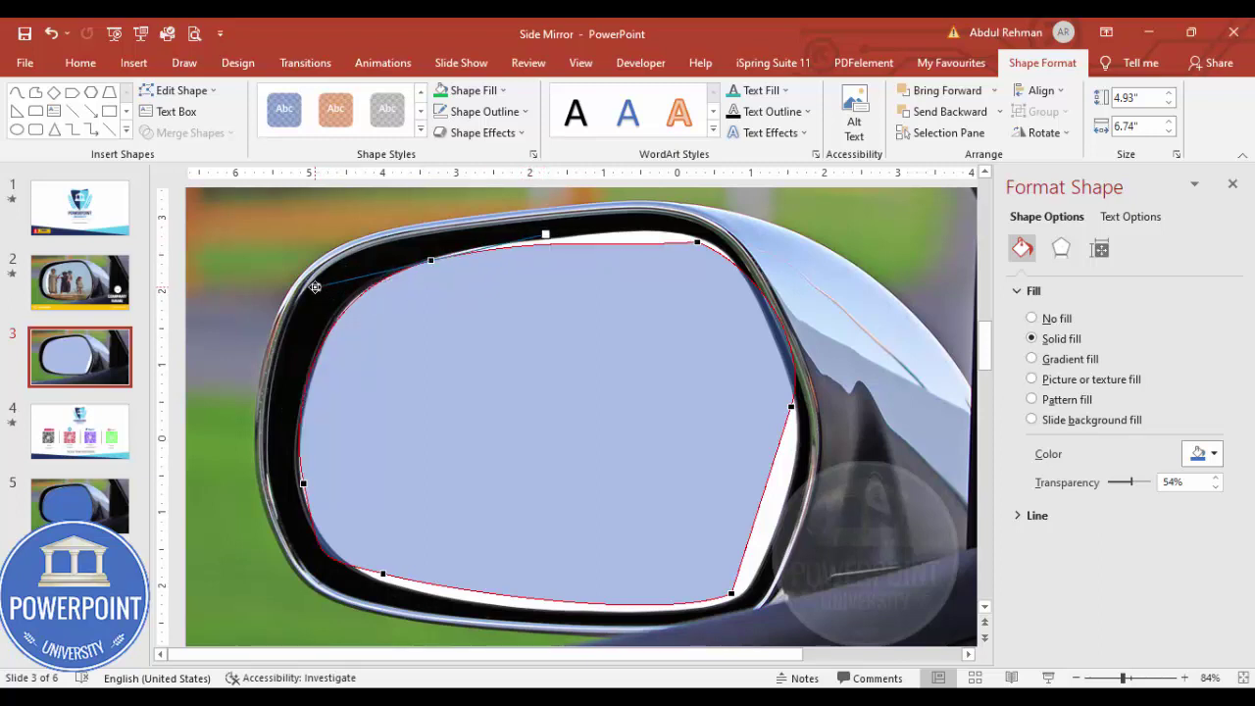
left_click(698, 240)
left_click_drag(608, 245, 636, 228)
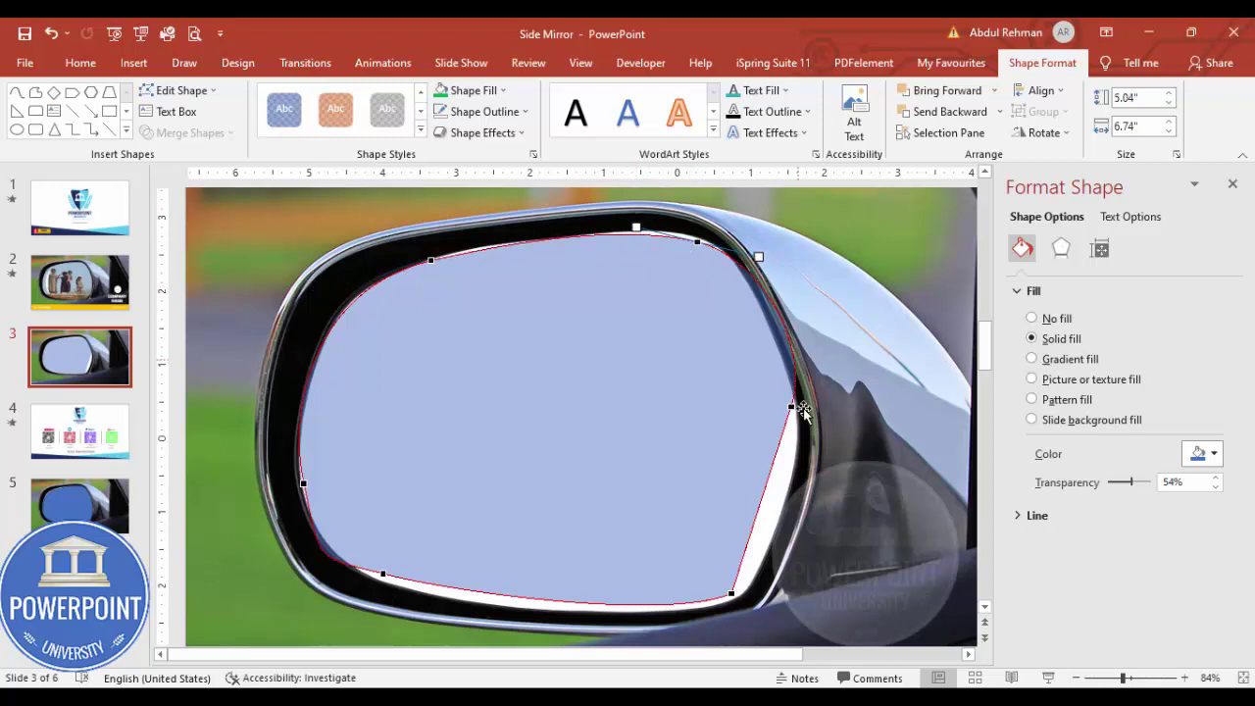
left_click(794, 405)
left_click_drag(811, 345, 775, 330)
left_click(694, 239)
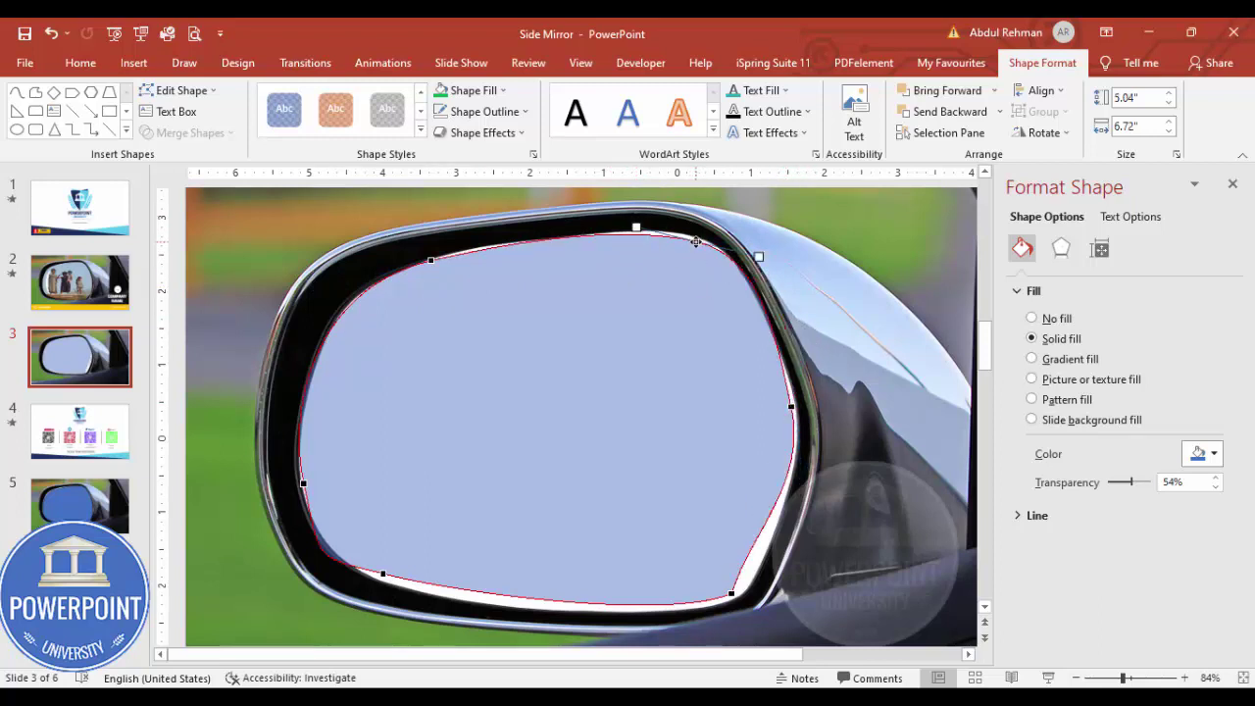
left_click_drag(695, 239, 656, 228)
Bend the top, left, bottom-left and lower-right curves of the glass shape out to the frame.
left_click(431, 259)
left_click_drag(462, 244, 500, 238)
left_click(304, 483)
left_click_drag(290, 405, 295, 324)
left_click(382, 575)
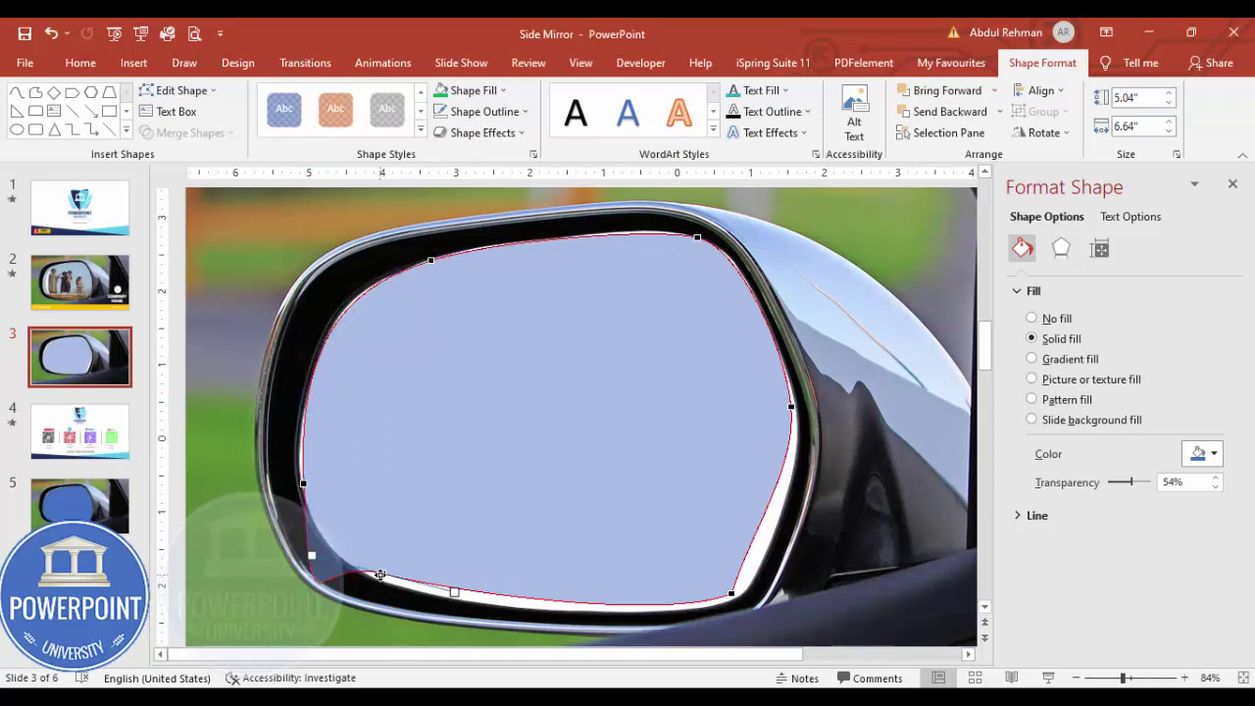
left_click_drag(332, 548, 334, 549)
left_click(303, 483)
left_click_drag(309, 644, 327, 557)
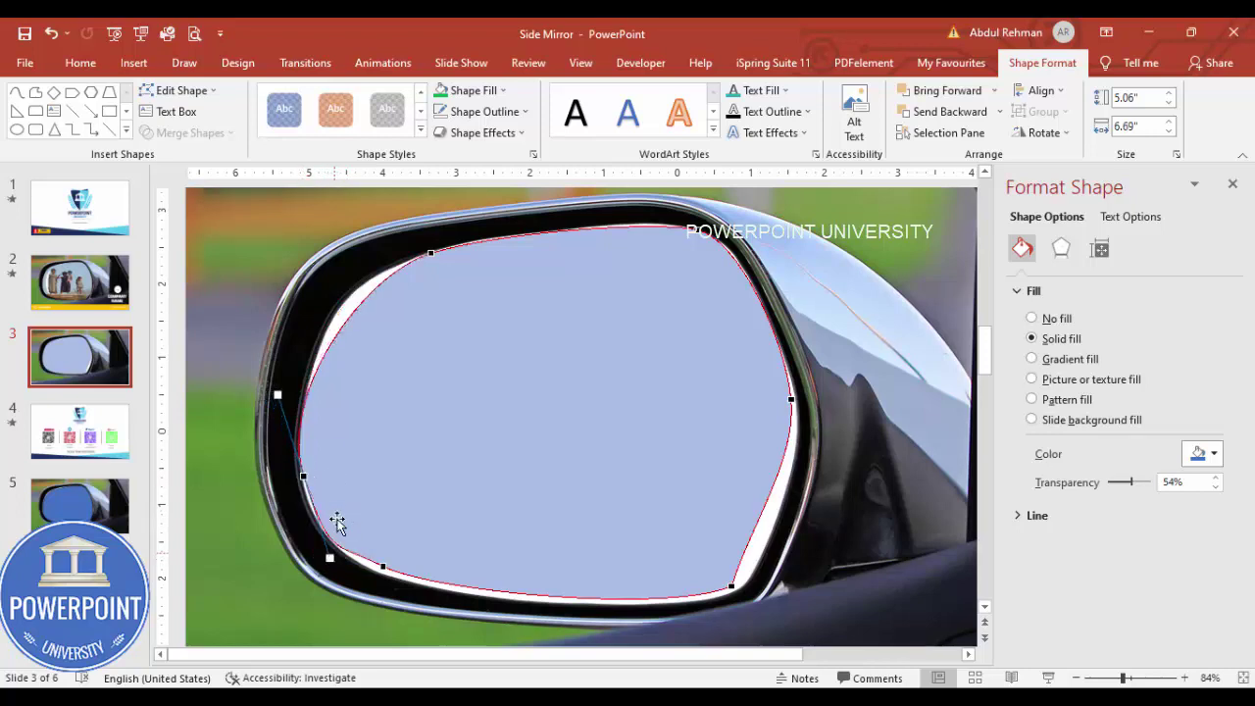
left_click(429, 255)
left_click_drag(355, 272, 337, 263)
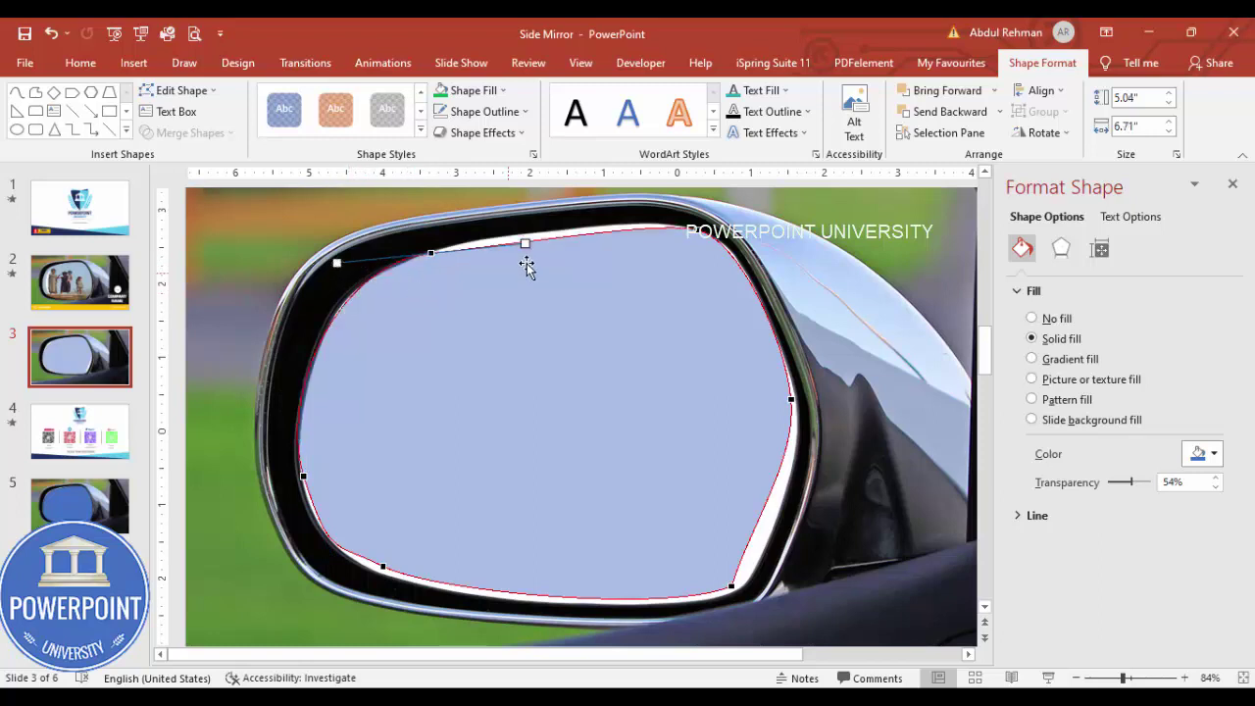
left_click_drag(523, 244, 536, 229)
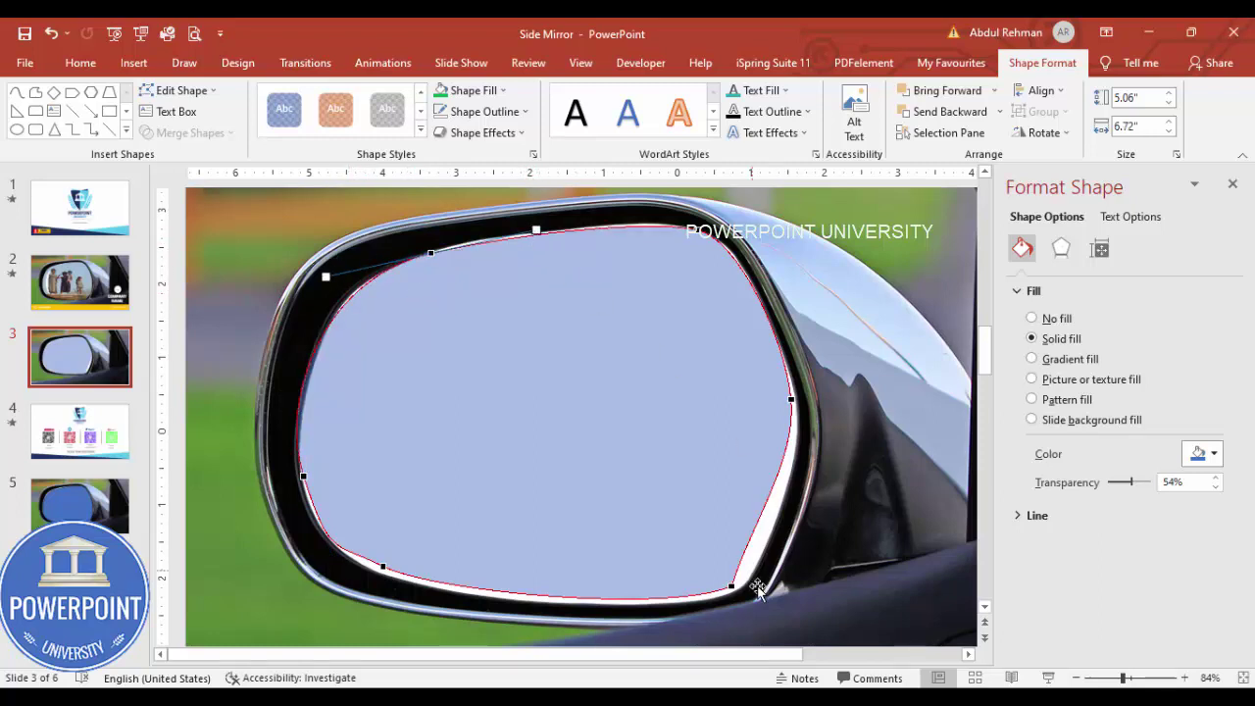
left_click_drag(750, 534, 783, 537)
Fine-tune the right, bottom-left, left and top curves, then finish editing points.
left_click(793, 398)
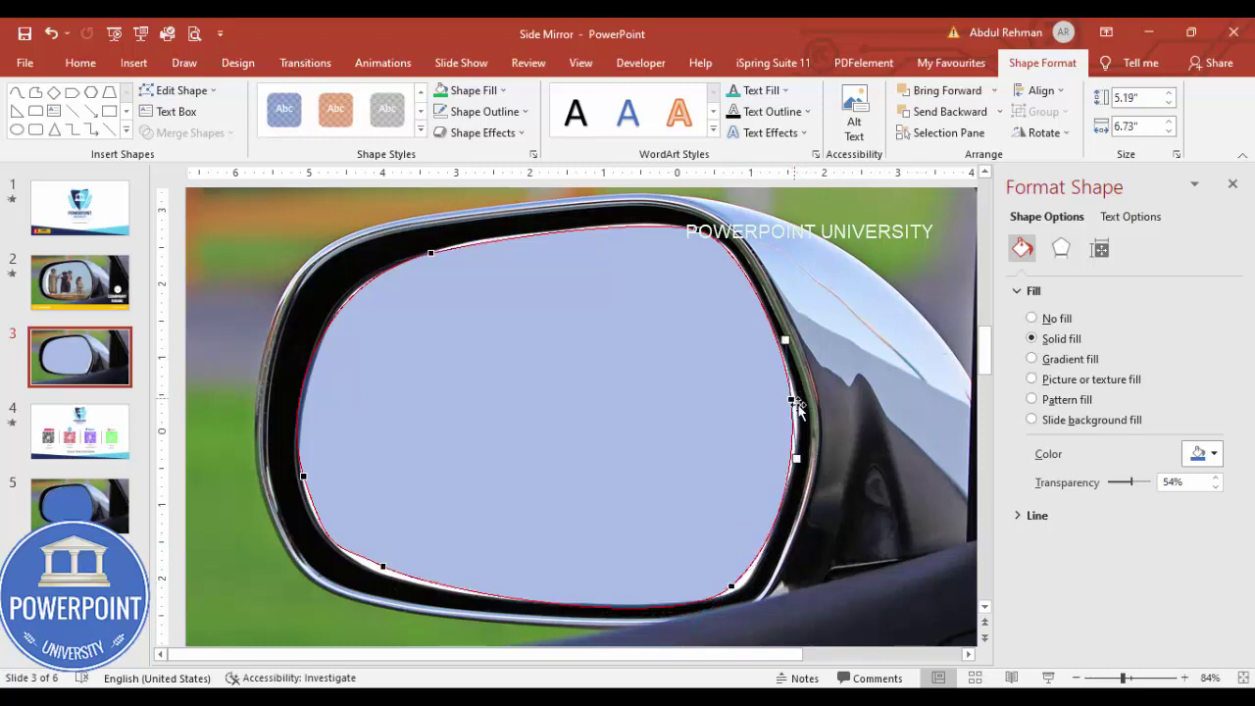
left_click_drag(796, 463, 799, 454)
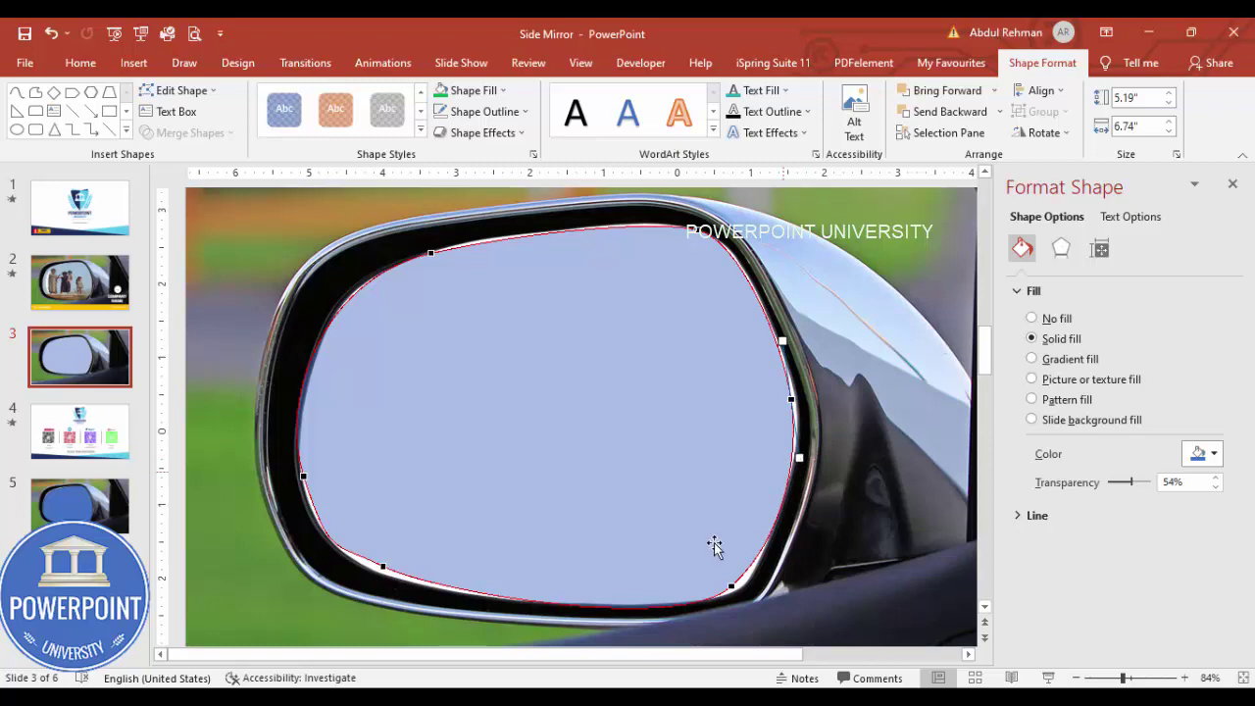
left_click(387, 566)
left_click_drag(446, 588, 427, 585)
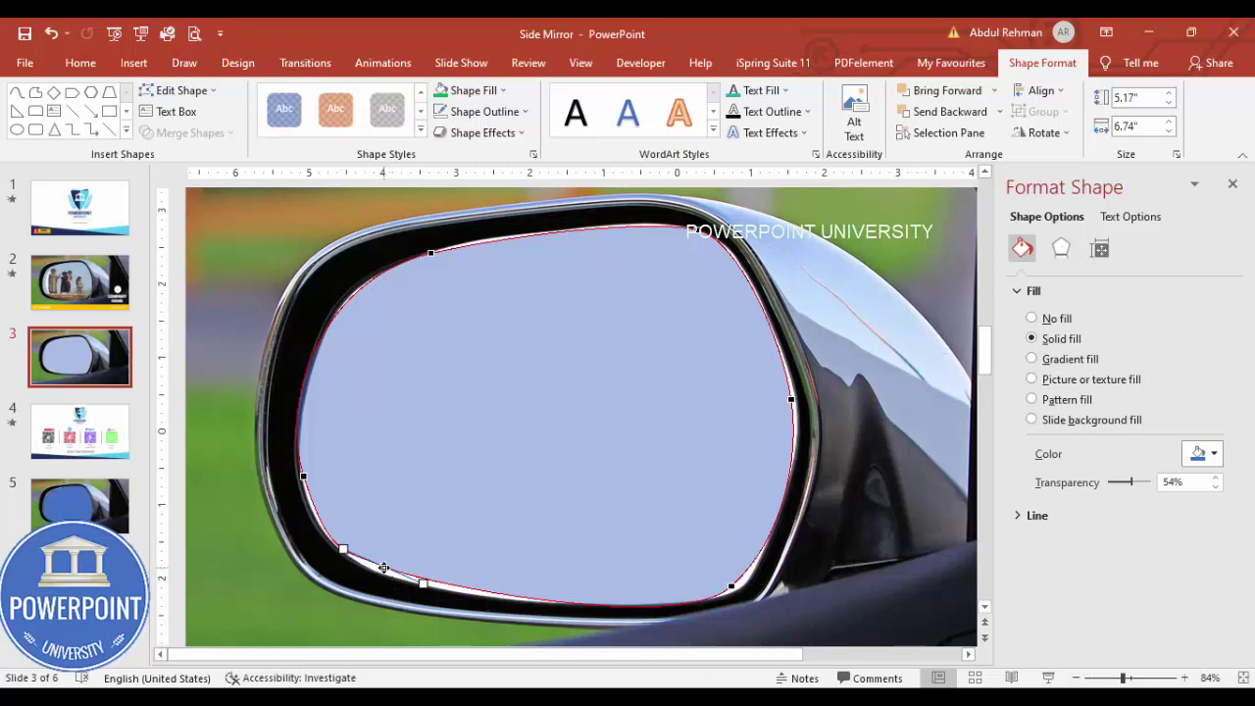
left_click_drag(343, 549, 344, 542)
left_click(303, 476)
left_click_drag(312, 423, 297, 402)
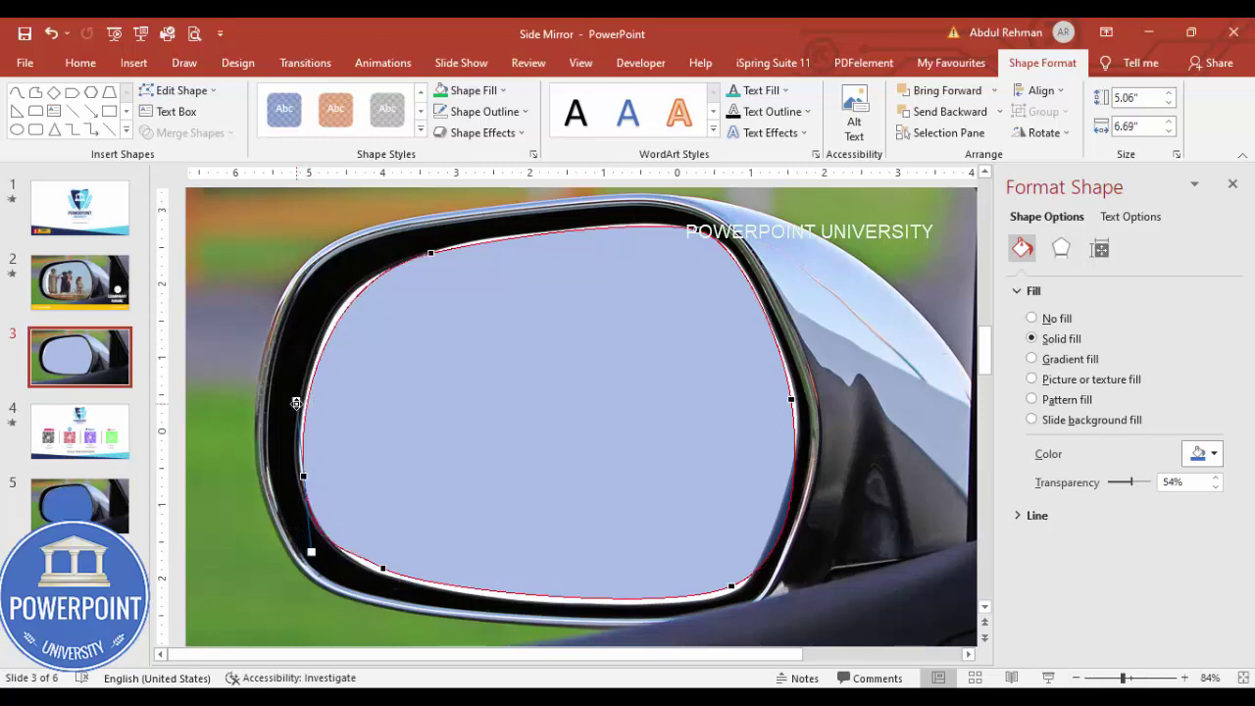
left_click(432, 252)
left_click_drag(326, 275, 313, 266)
left_click_drag(550, 238, 553, 229)
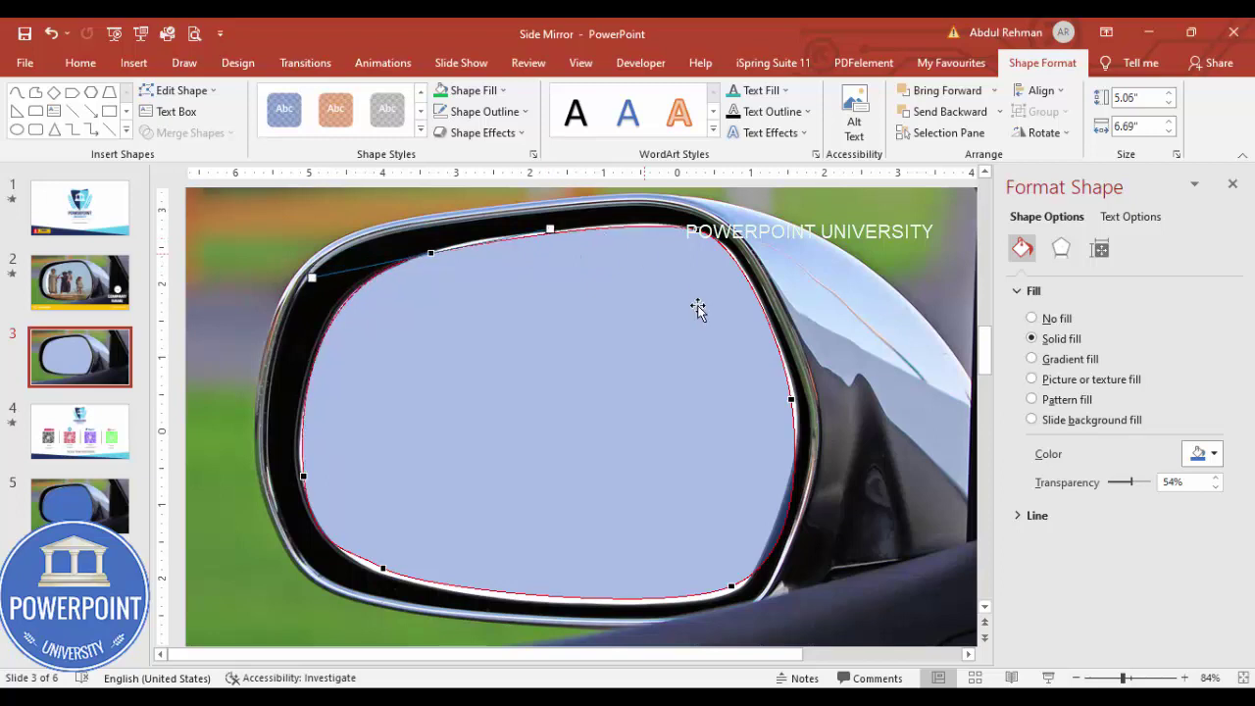
left_click(832, 542)
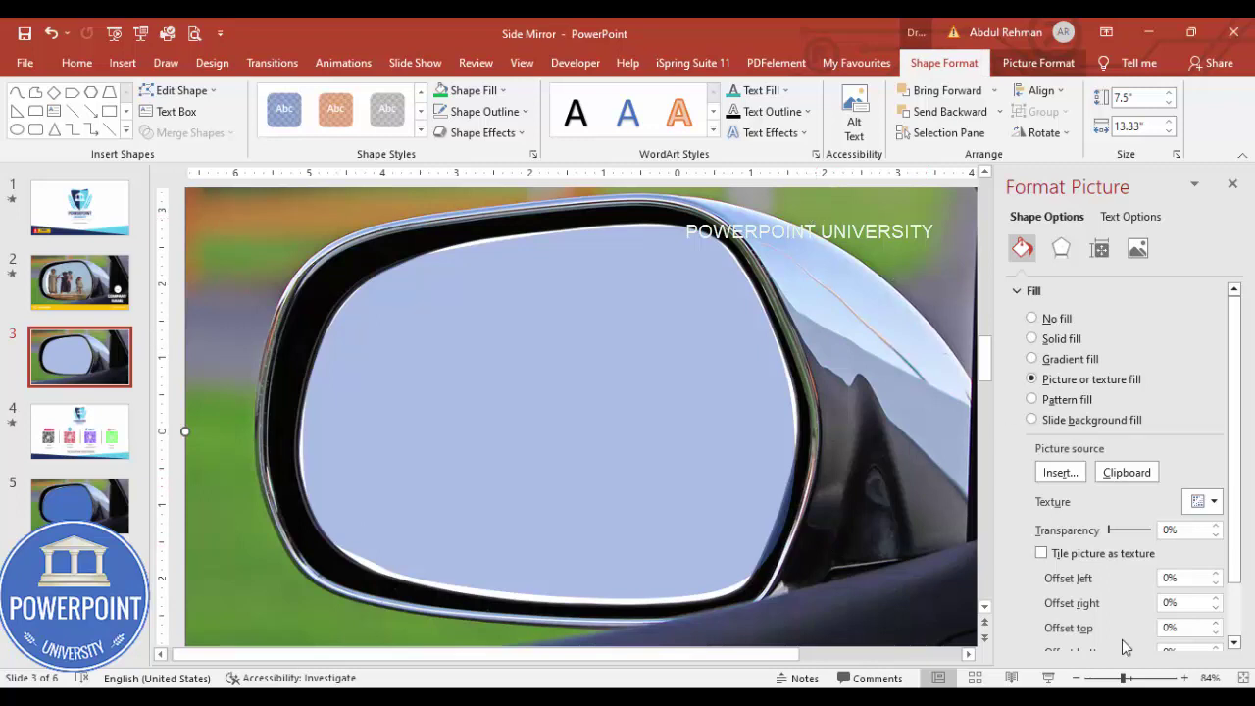
left_click(1242, 678)
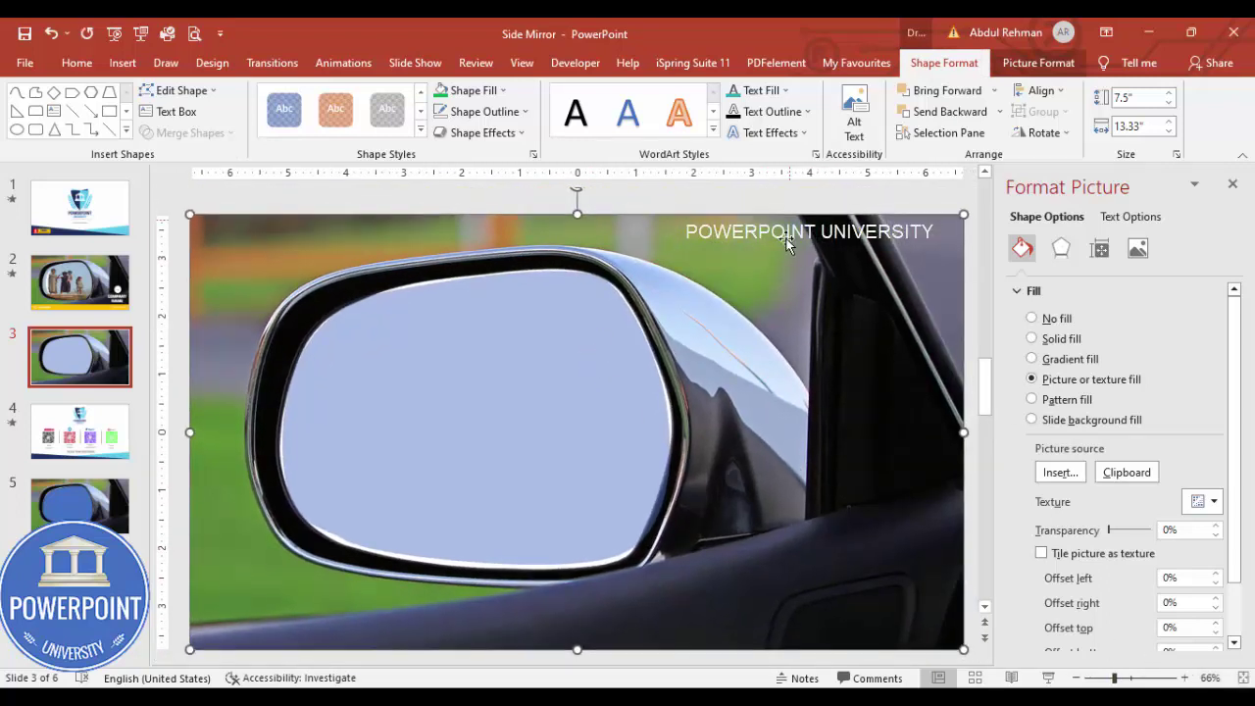
left_click(406, 353)
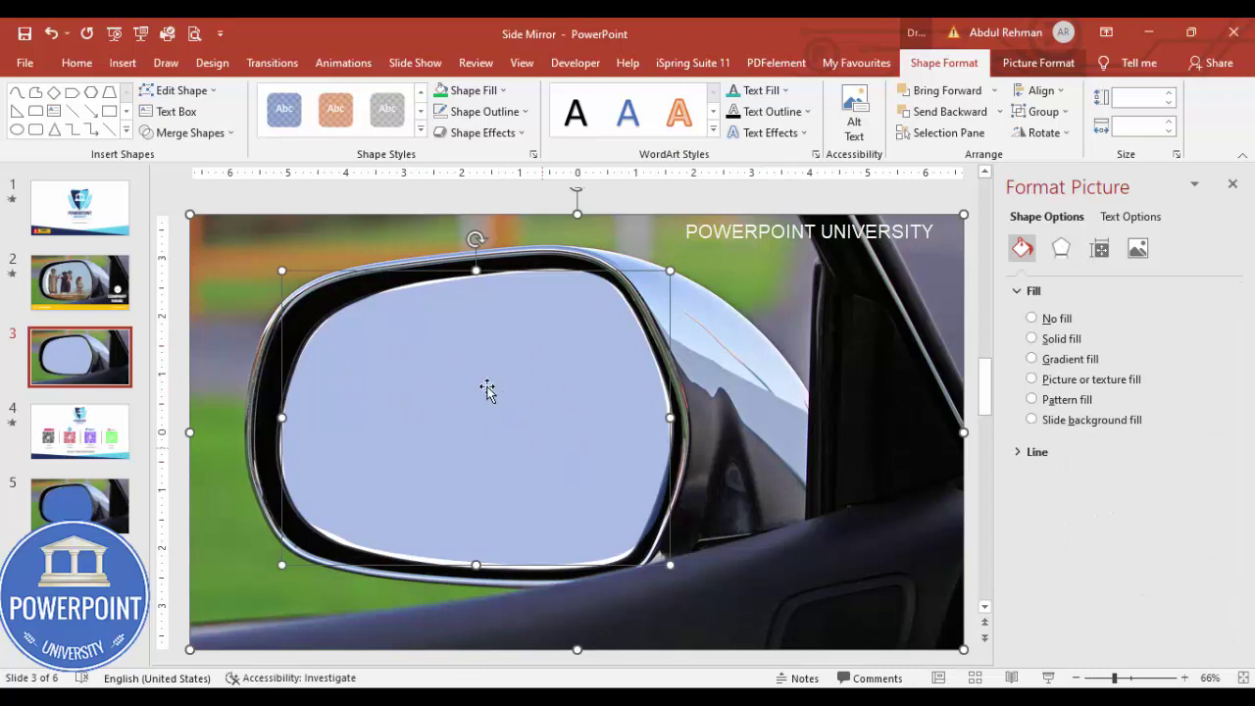
left_click(1025, 64)
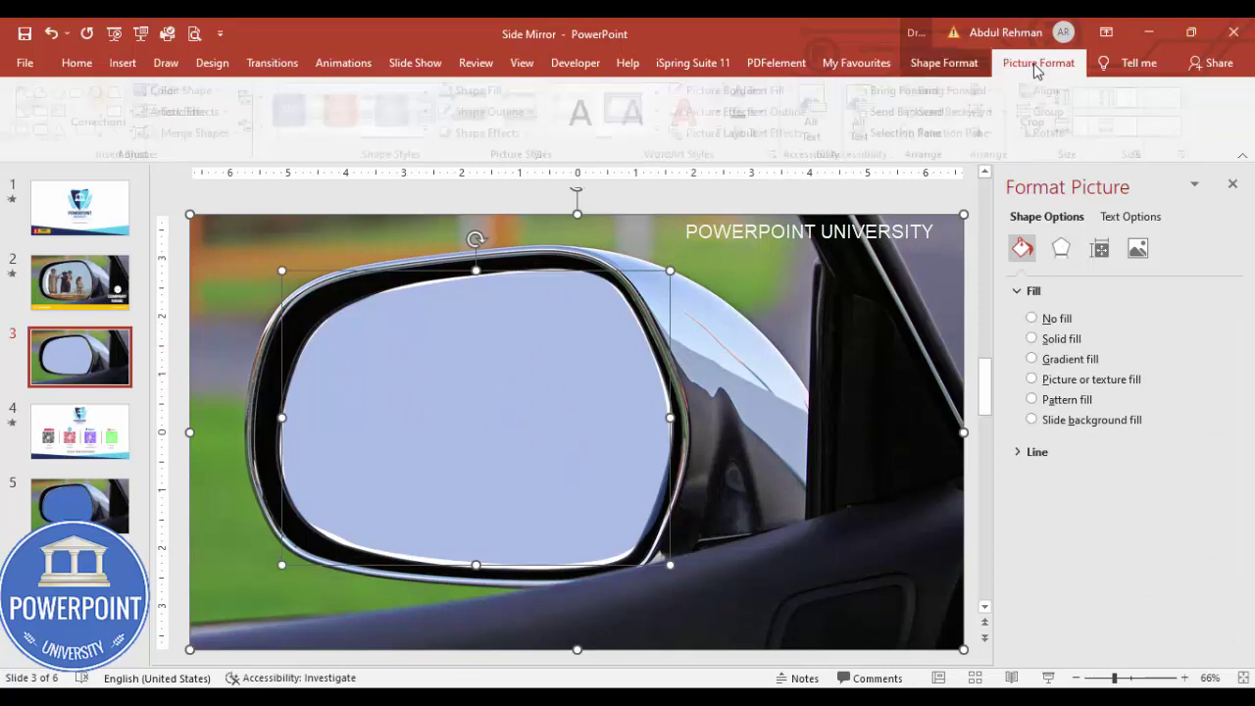
left_click(944, 65)
left_click(190, 133)
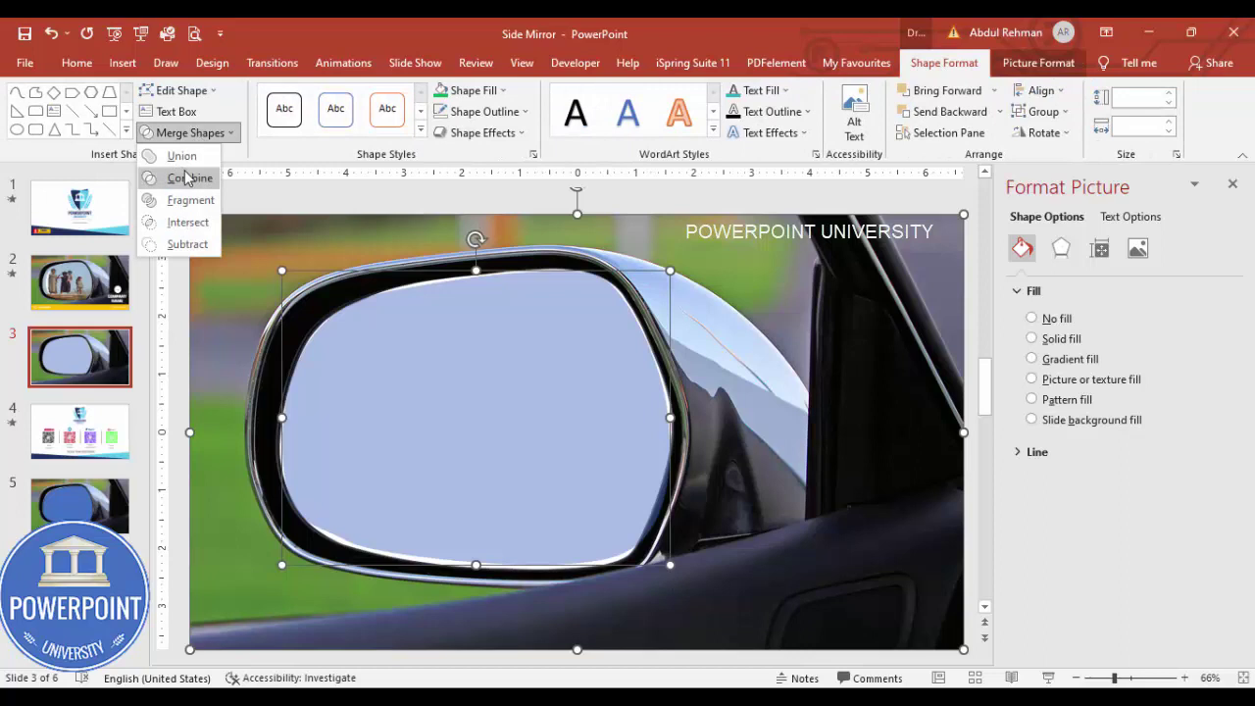
left_click(189, 179)
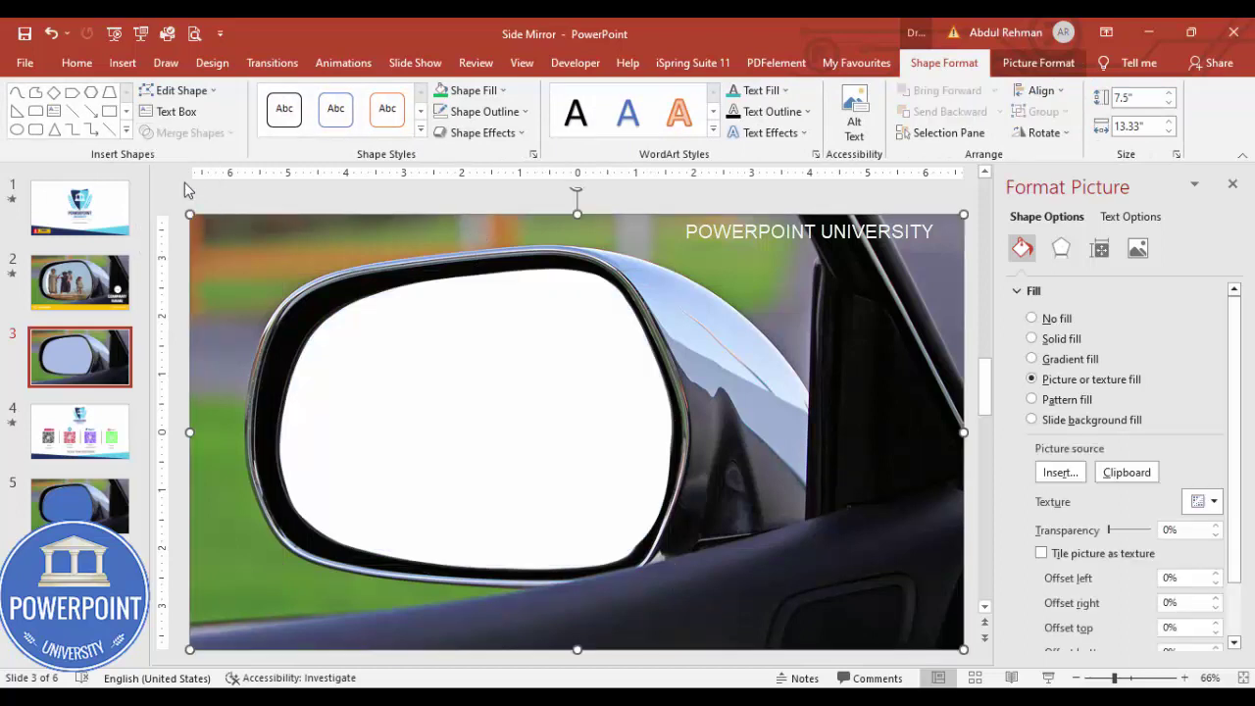
left_click_drag(1114, 678, 1102, 678)
left_click_drag(636, 401, 672, 393)
scroll(496, 479, "up", 2)
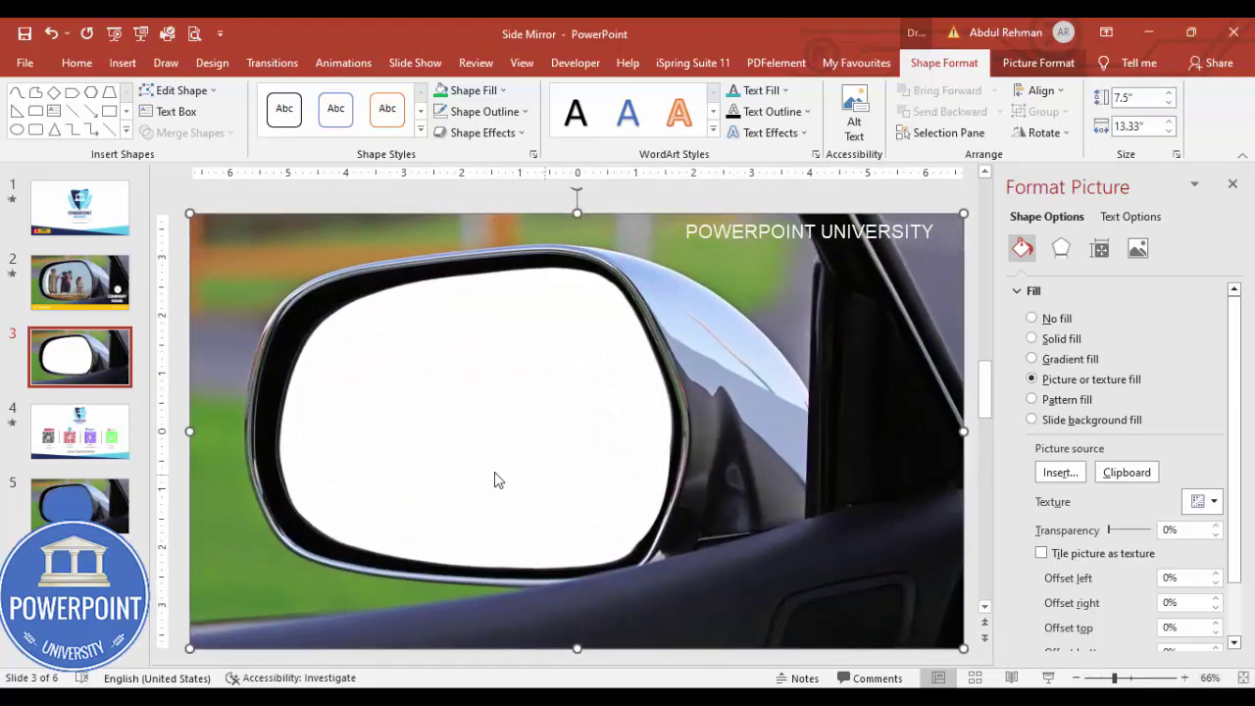
Draw an outline-free rectangle over the mirror glass.
left_click(225, 199)
left_click(133, 63)
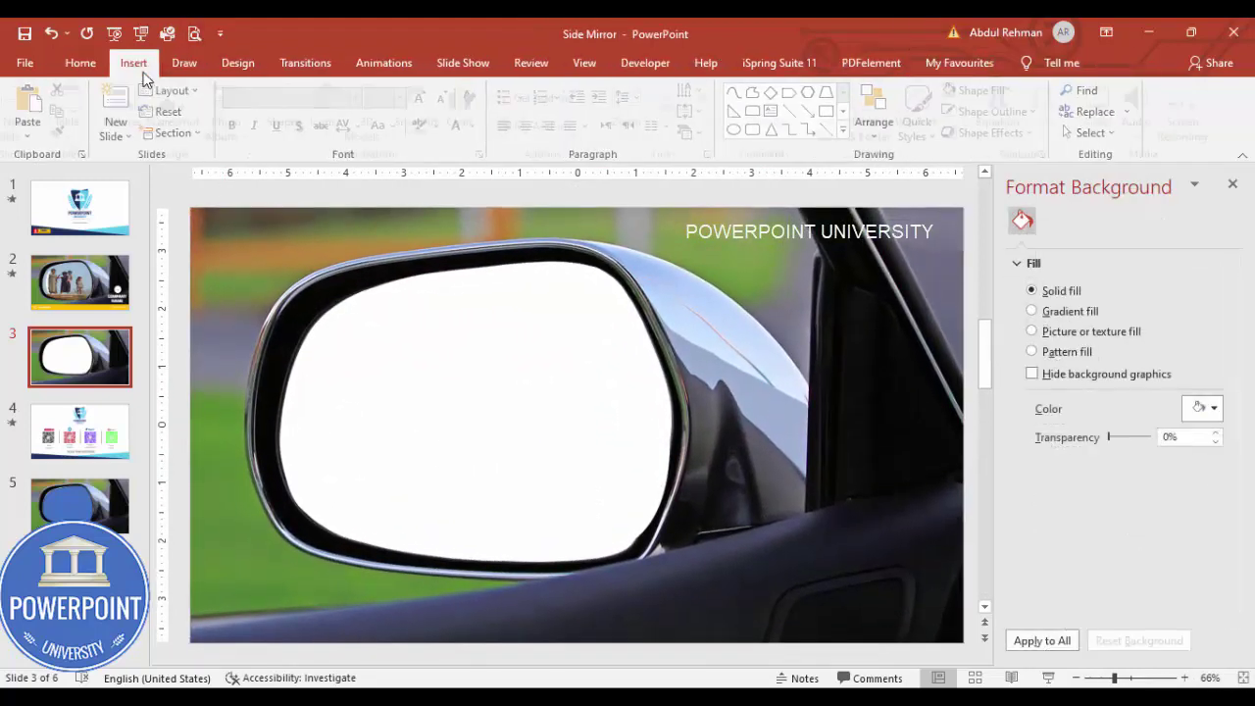
left_click(294, 108)
left_click(287, 271)
left_click_drag(250, 229, 738, 602)
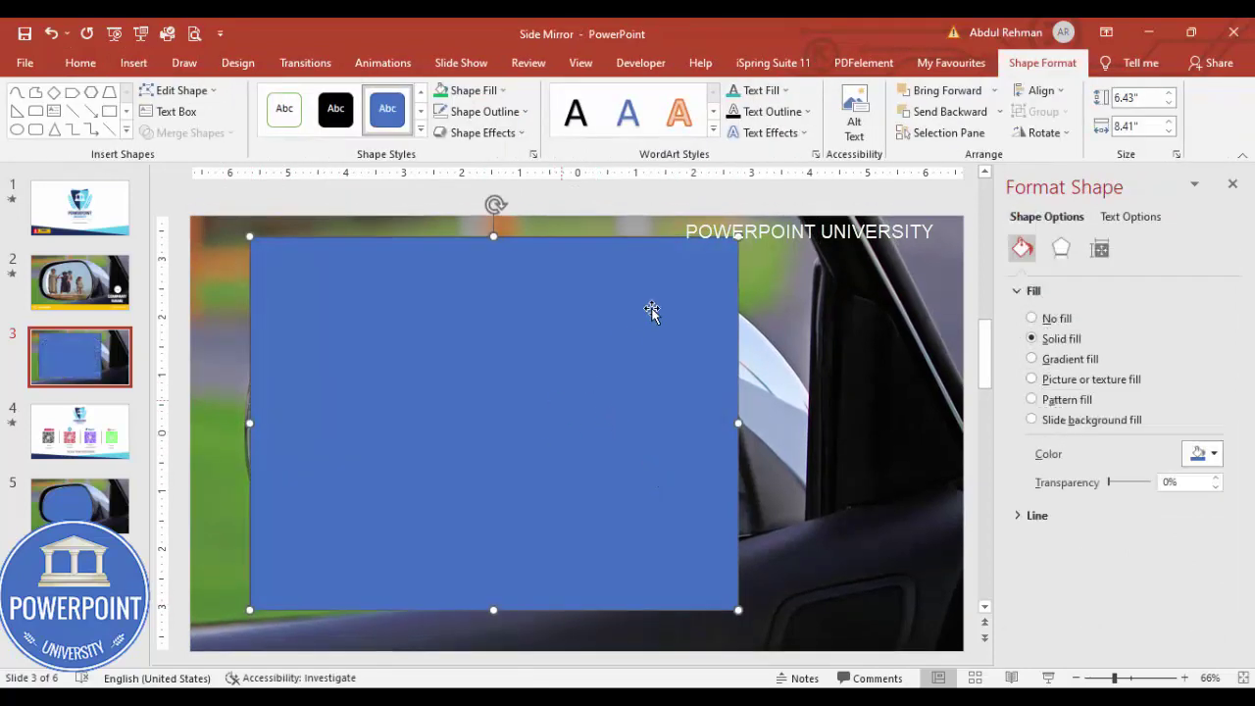
left_click(490, 110)
left_click(488, 273)
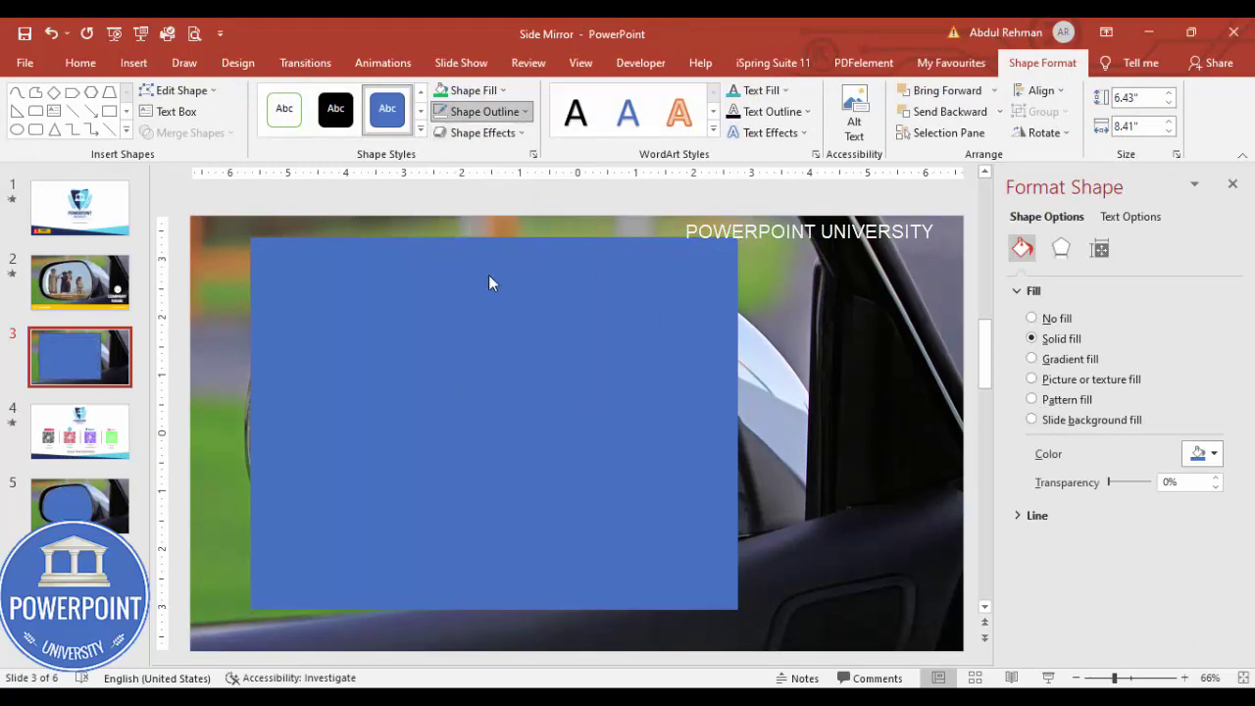
Fill the rectangle with the Supreme Court photo from an online 'building' search.
left_click(1083, 381)
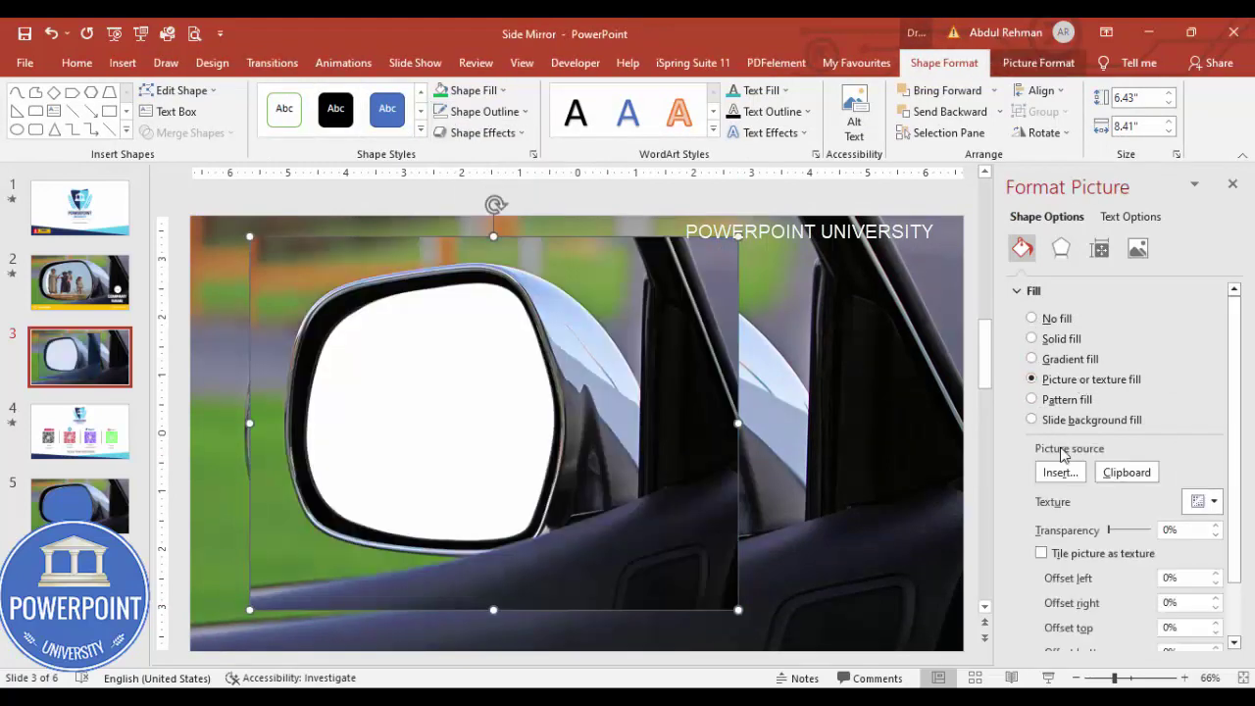
left_click(1059, 474)
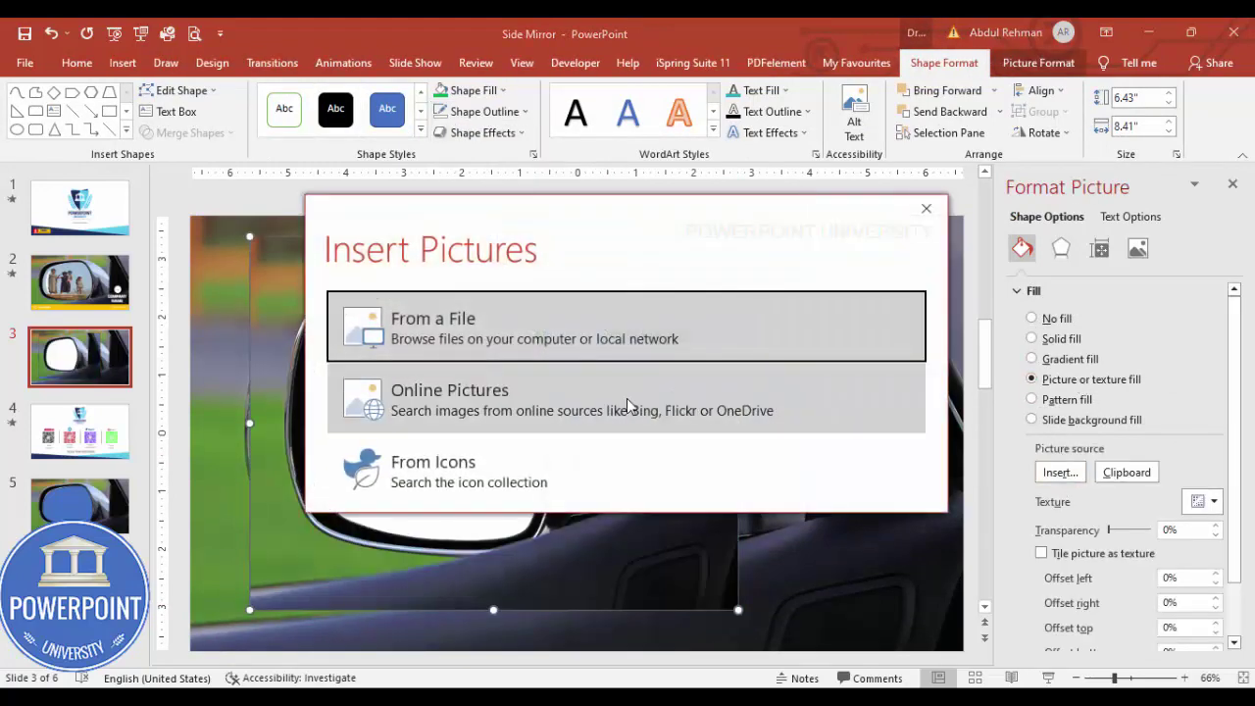
left_click(418, 410)
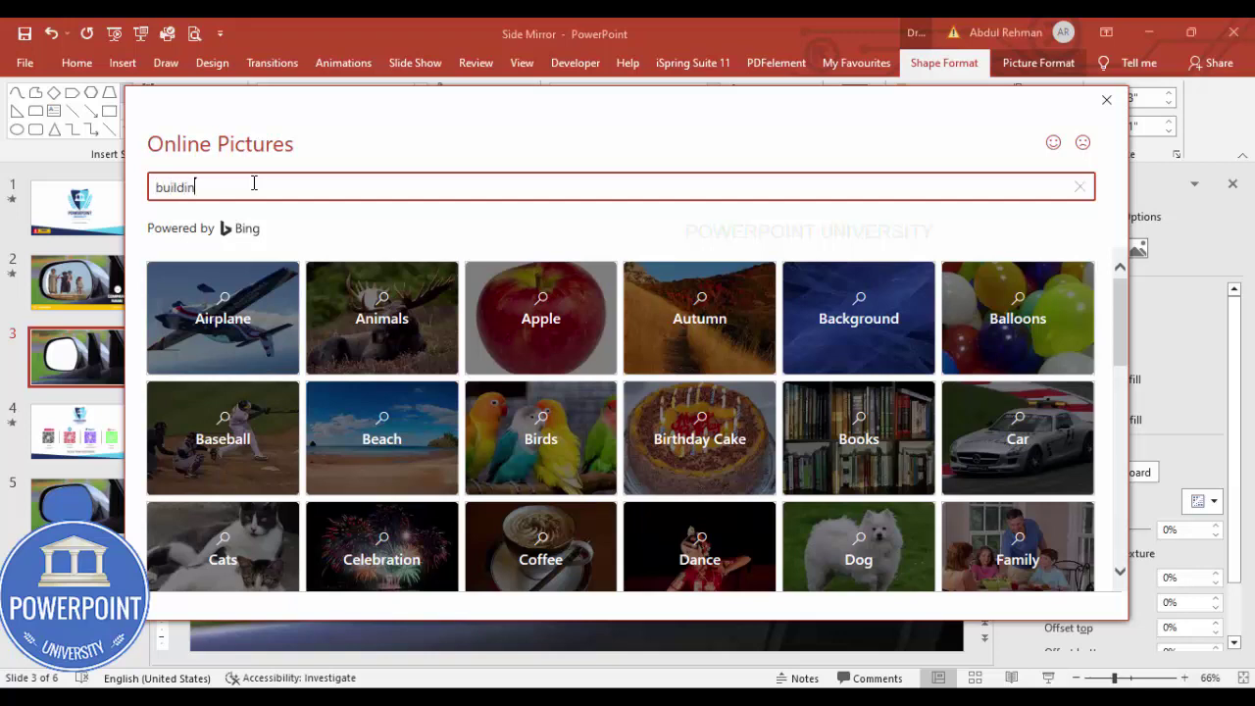
key("Return")
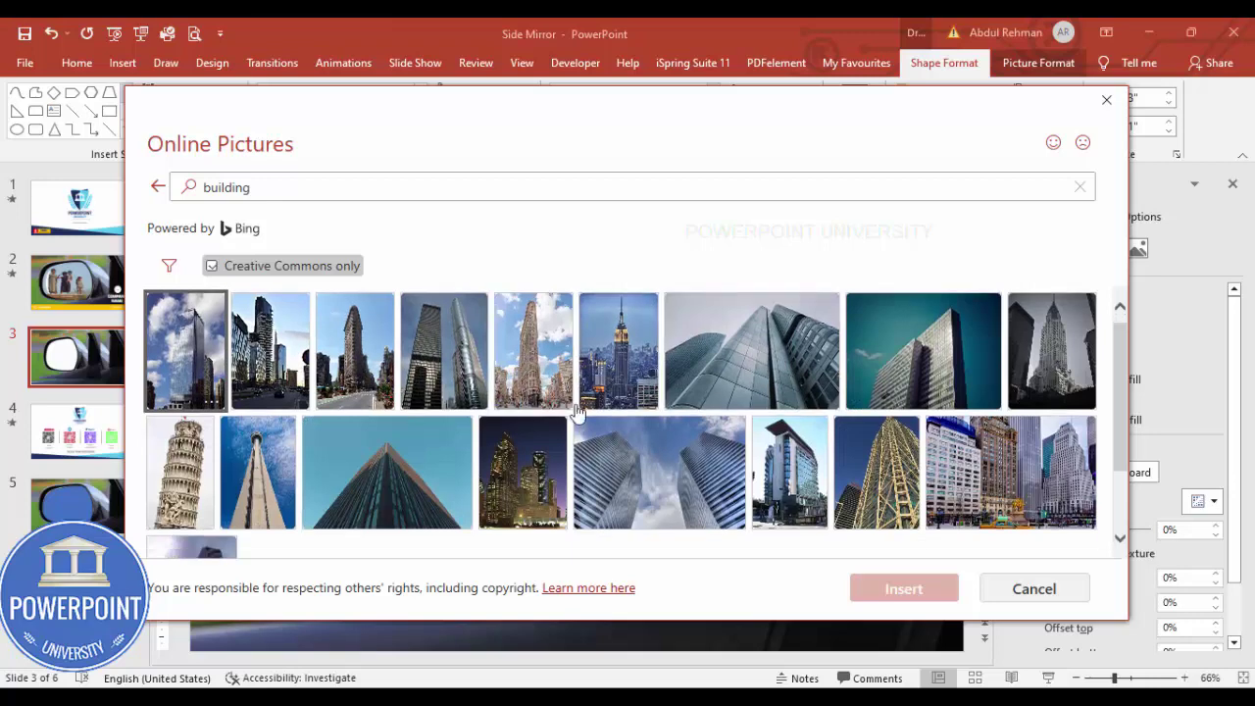
scroll(578, 414, "down", 4)
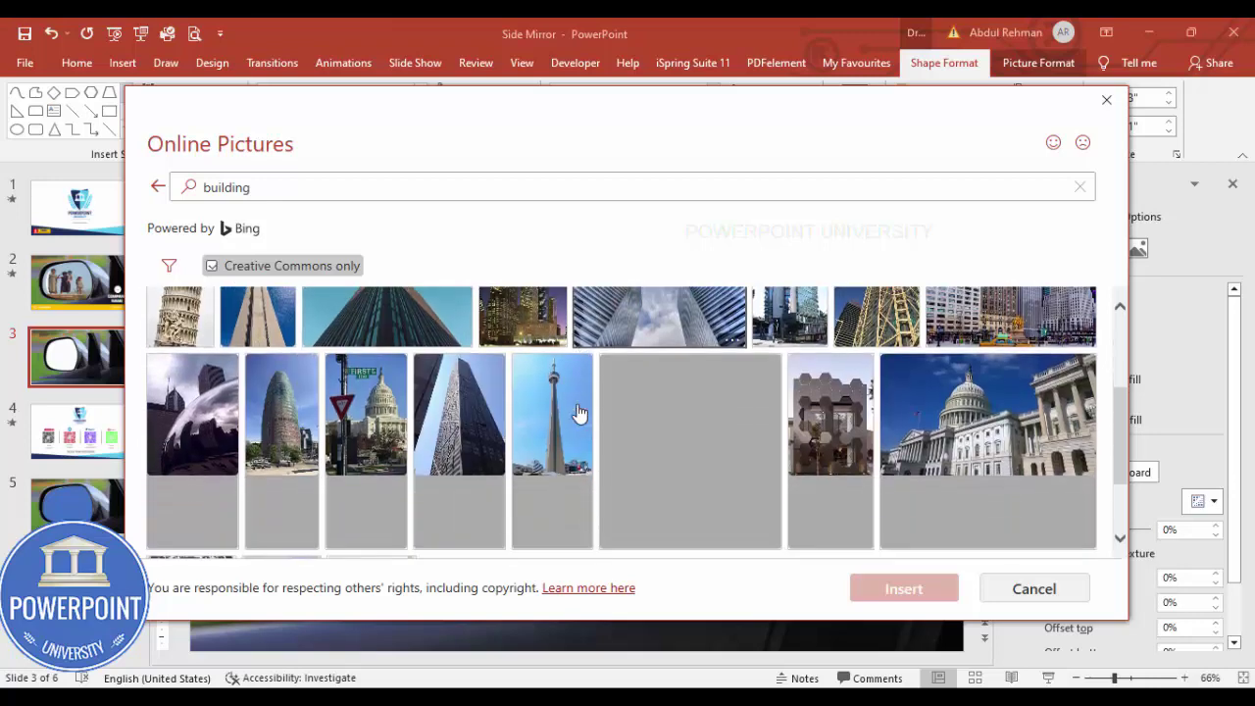
scroll(579, 413, "down", 3)
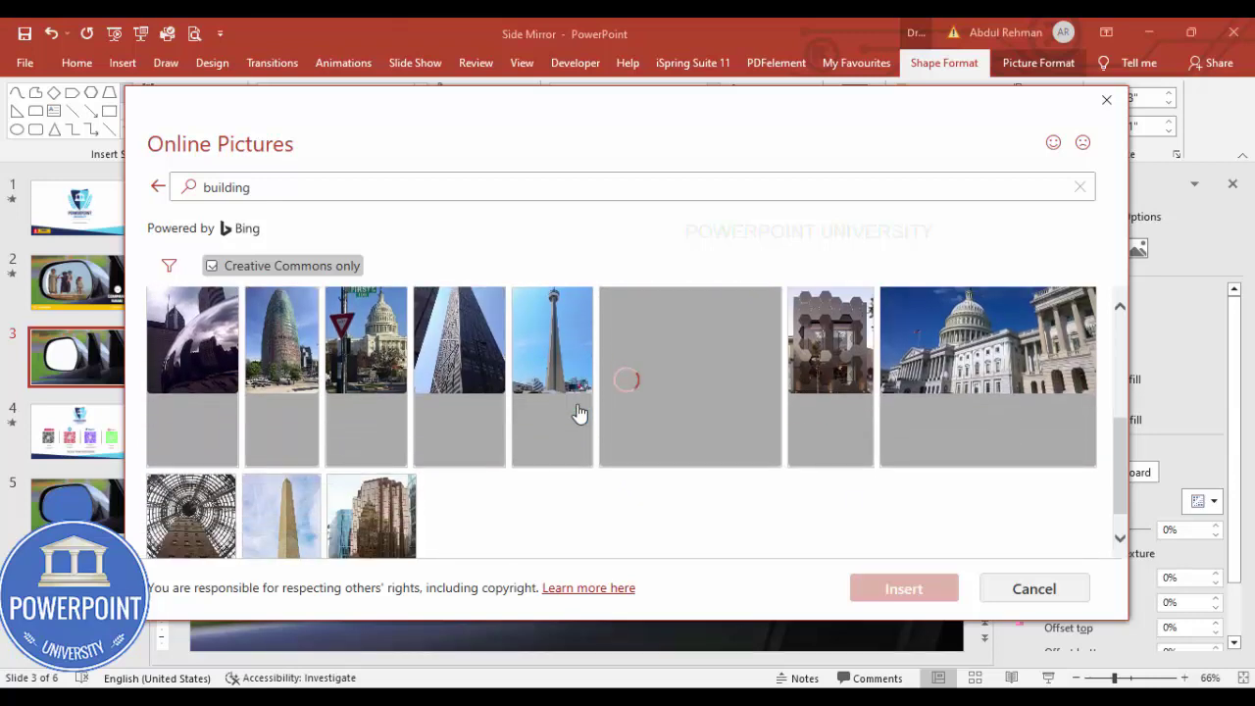
left_click(719, 495)
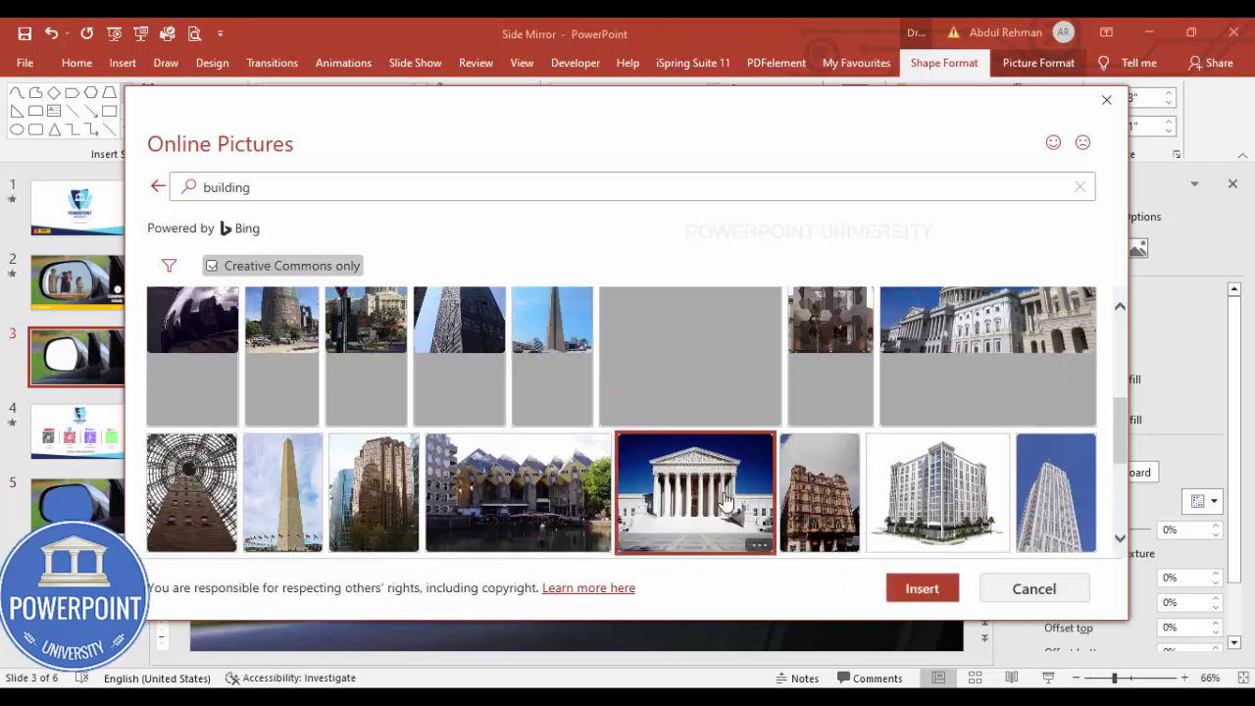
left_click(940, 495)
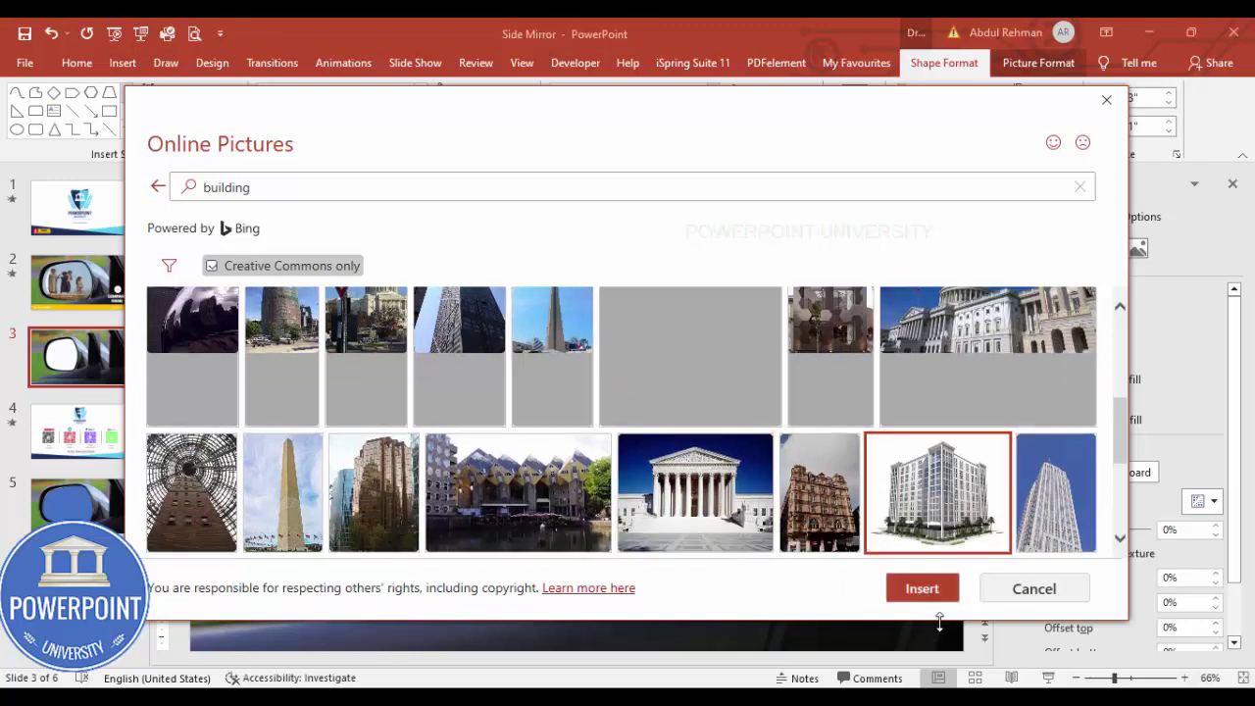
left_click(708, 508)
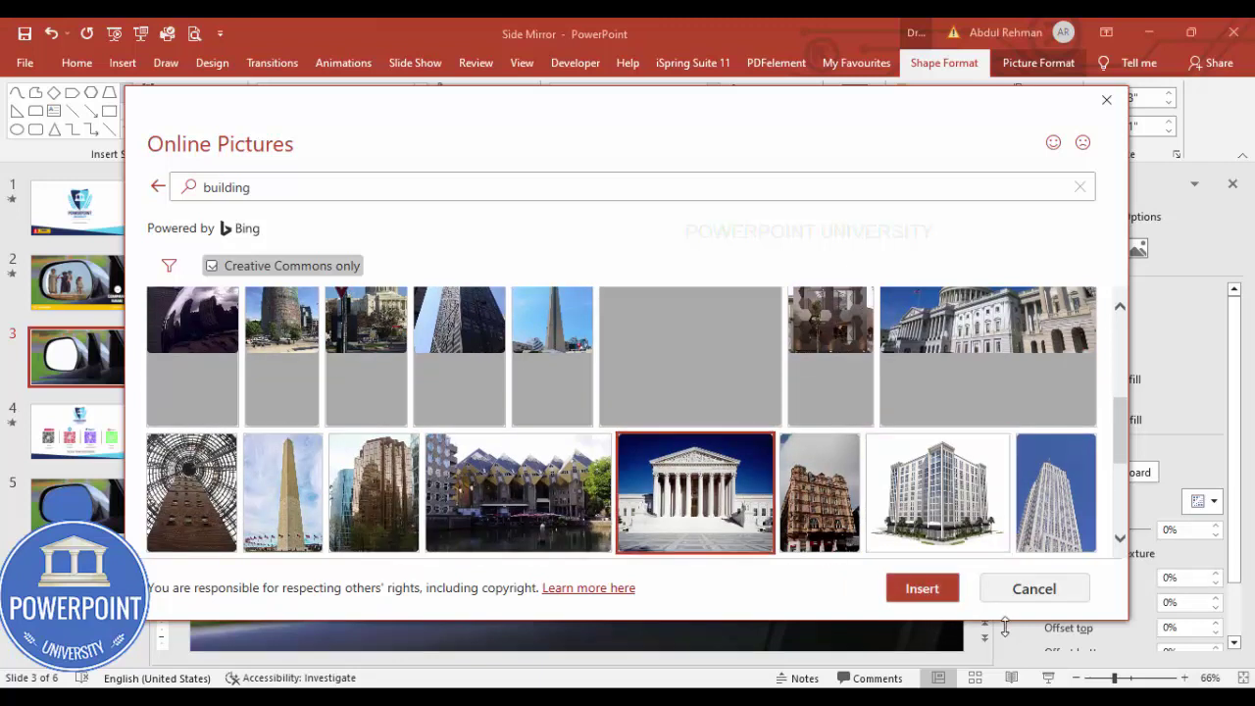
left_click(921, 588)
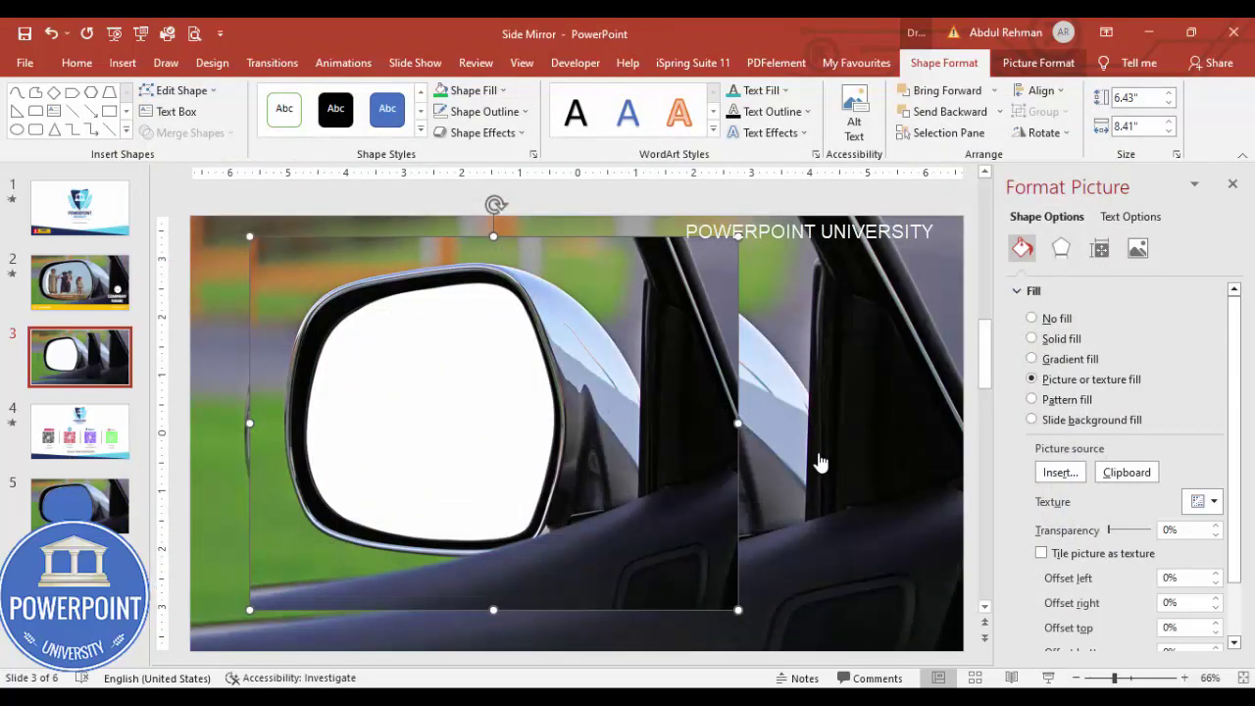
Send the court picture behind the mirror so it shows through the glass.
left_click(999, 110)
left_click(980, 154)
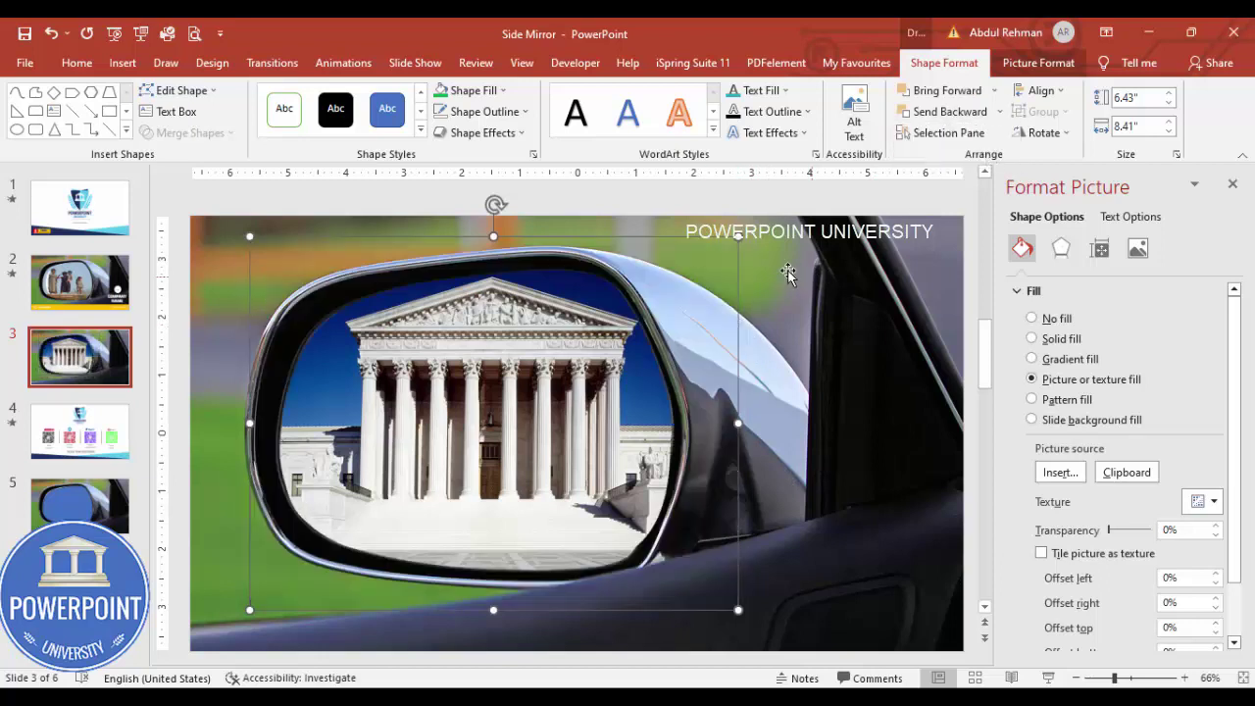
left_click(698, 235)
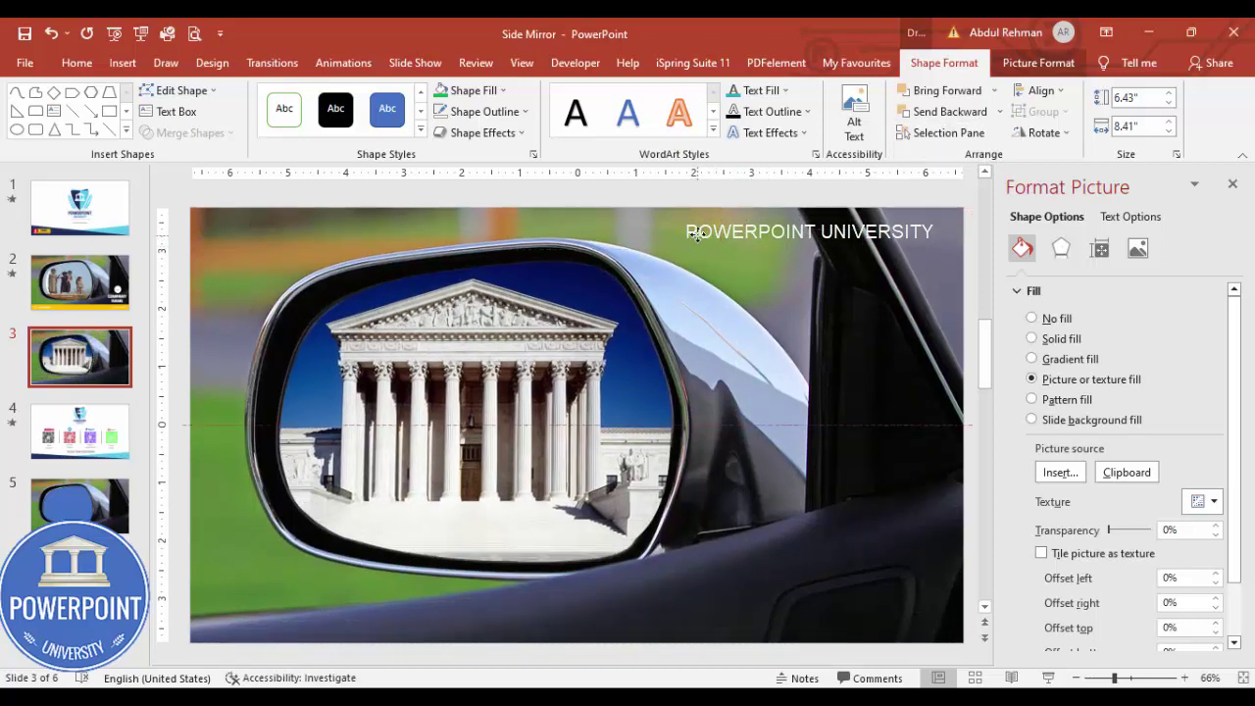
left_click(698, 237)
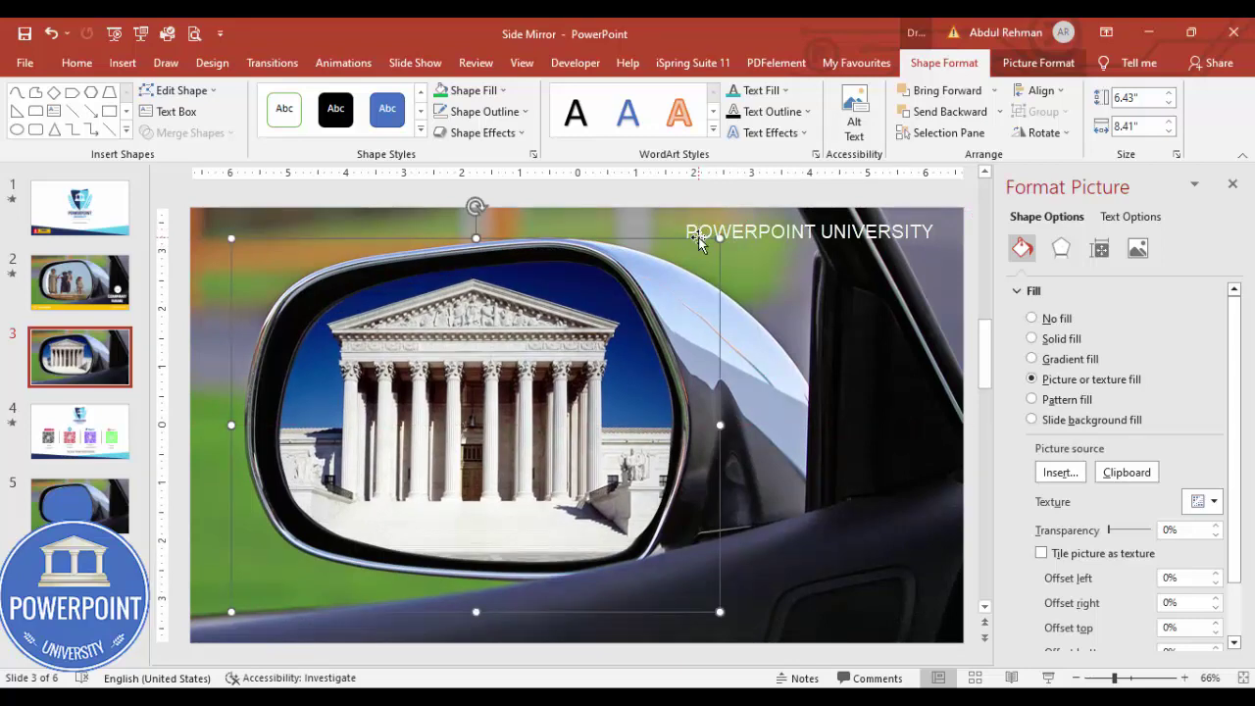
Duplicate the court picture shifted right and bring up the copy's fill settings.
left_click(1232, 183)
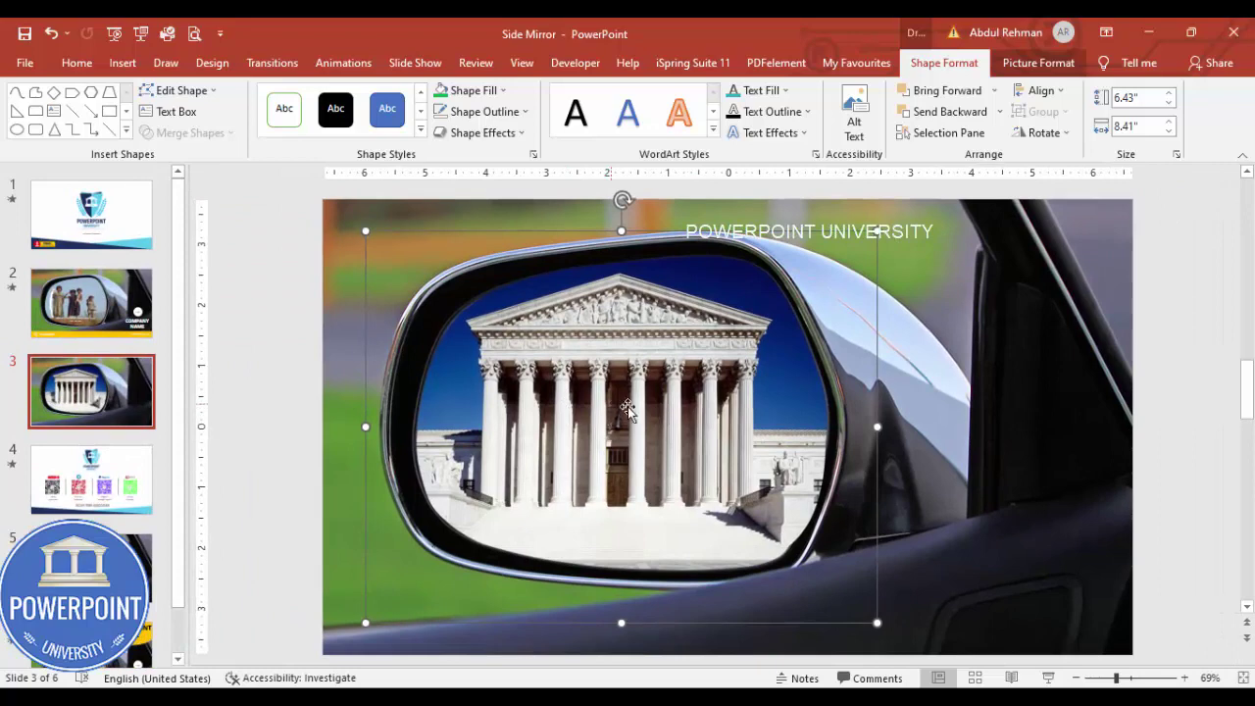
left_click_drag(661, 437, 751, 408)
right_click(764, 392)
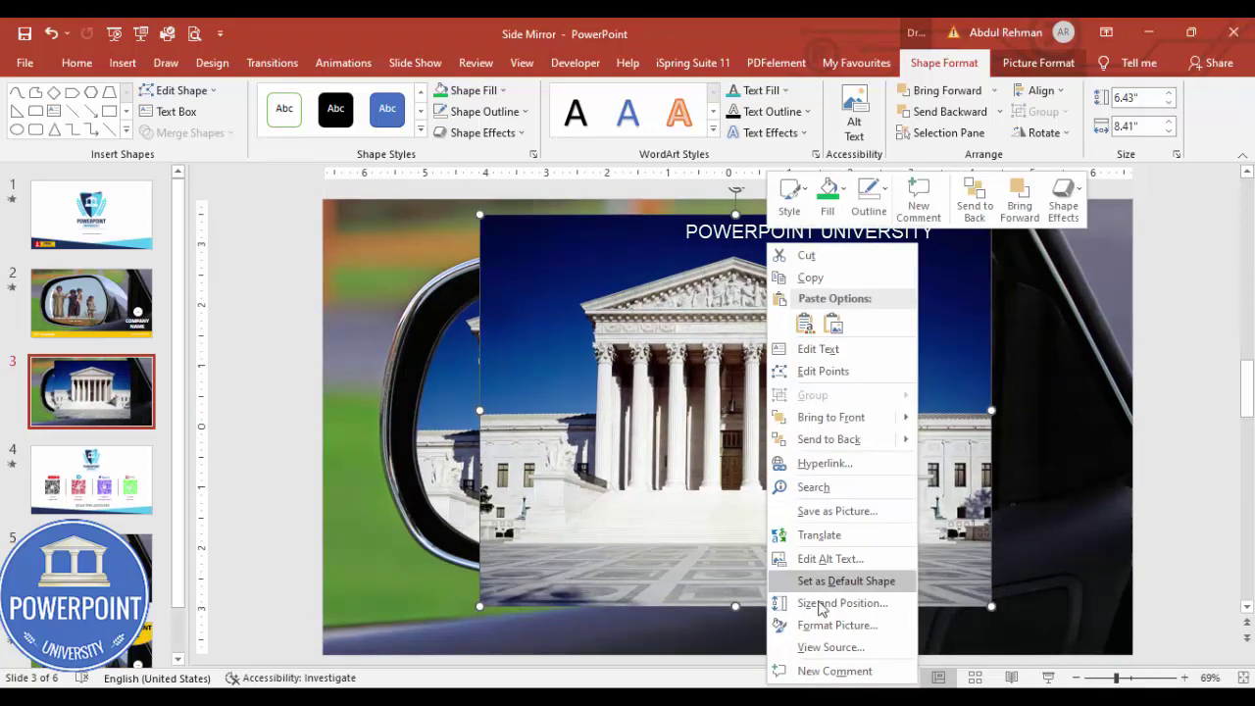
left_click(869, 629)
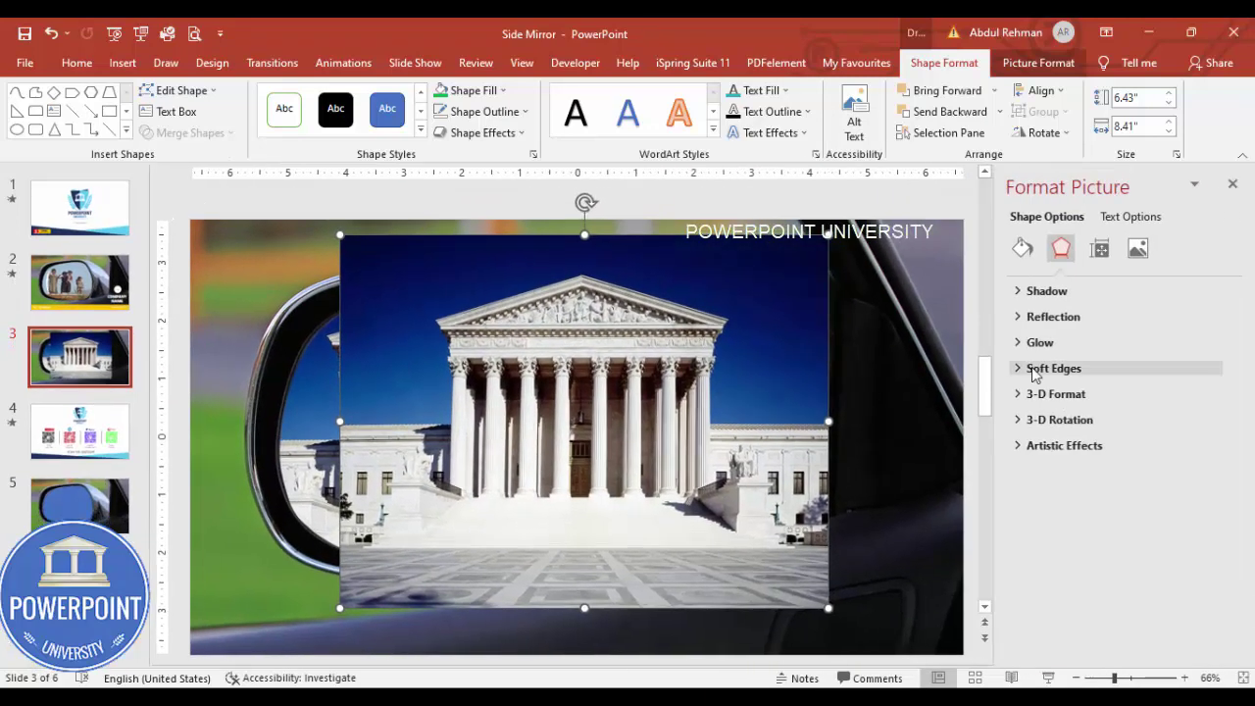
left_click(1025, 257)
Replace the copy's fill with a green mountains photo from an online 'green landscape' search.
left_click(1059, 472)
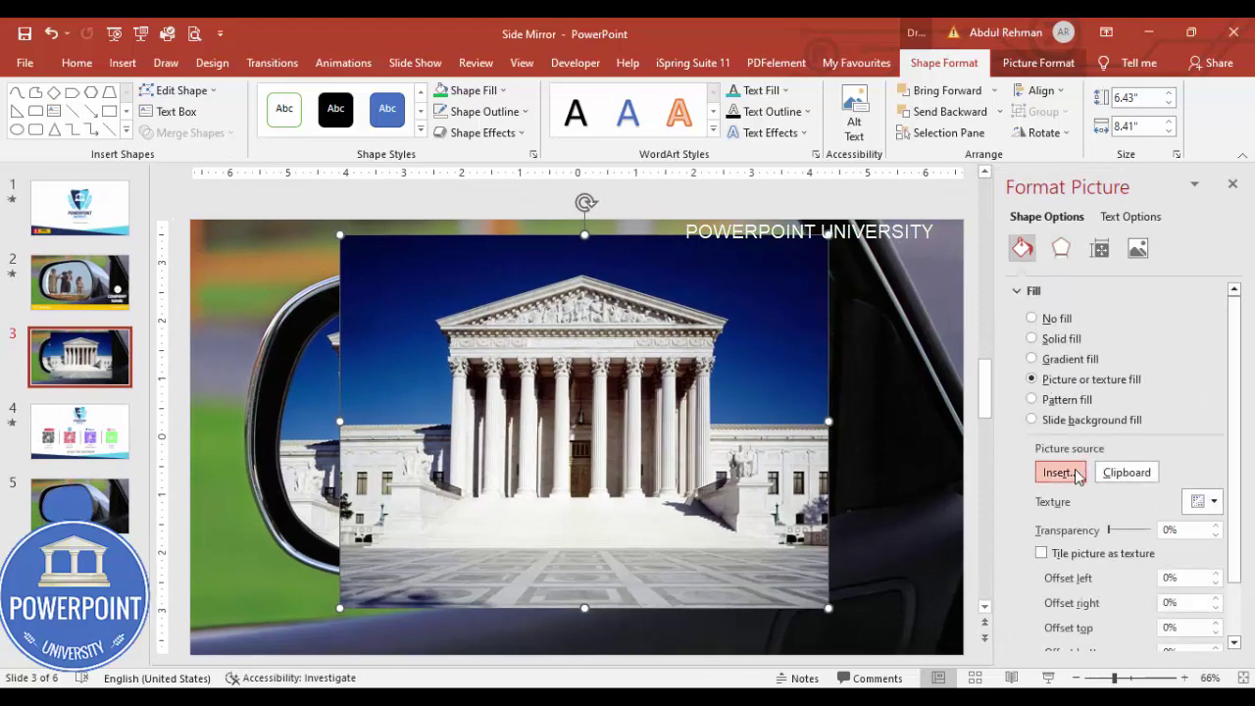
left_click(491, 402)
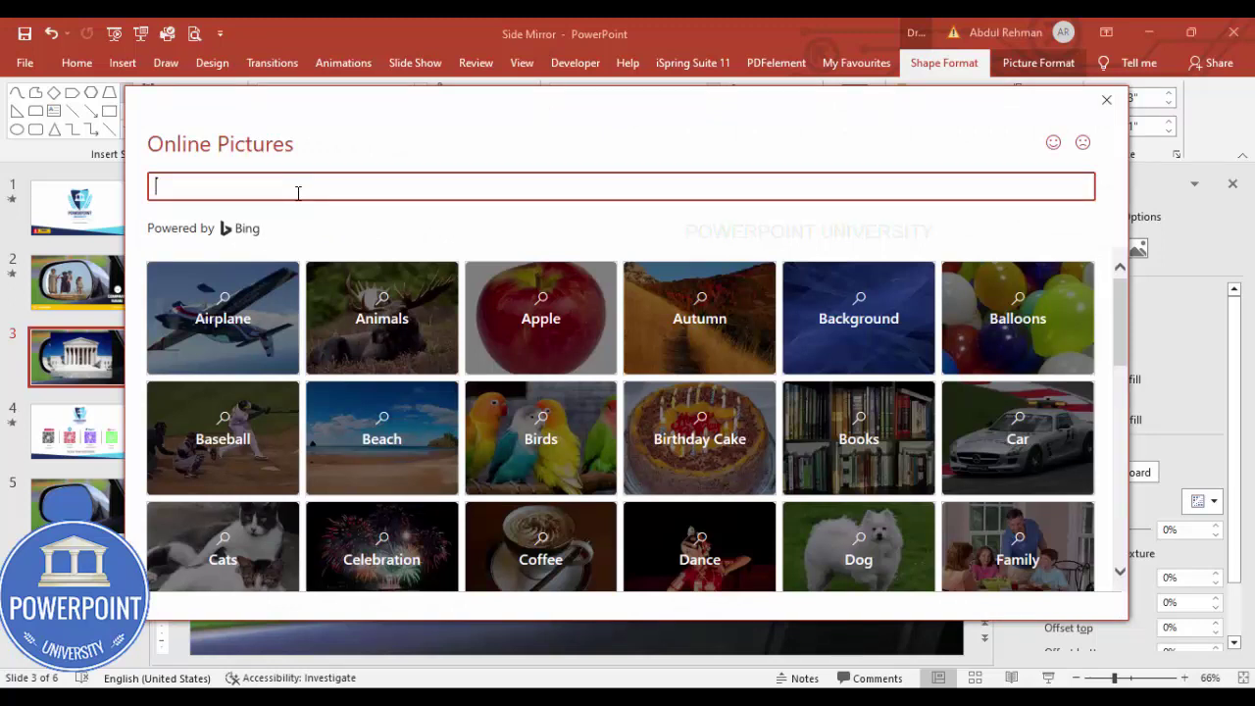
type("green landscape")
key("Return")
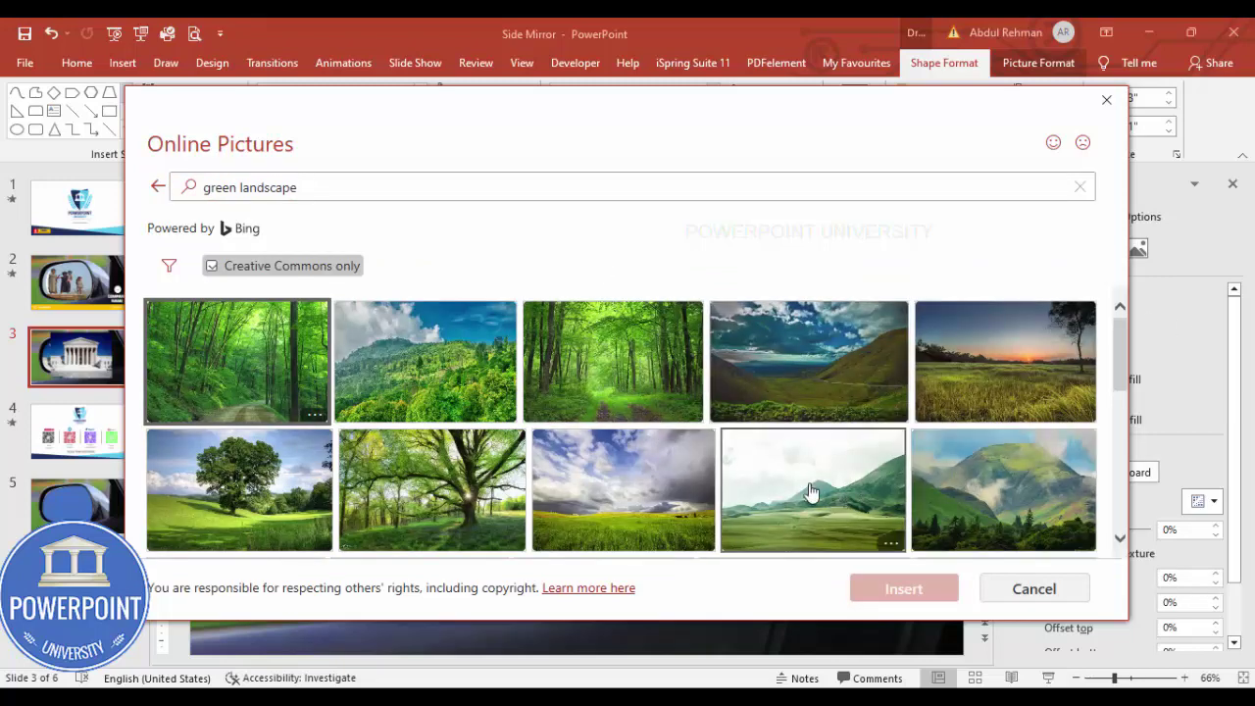
left_click(843, 480)
left_click(921, 589)
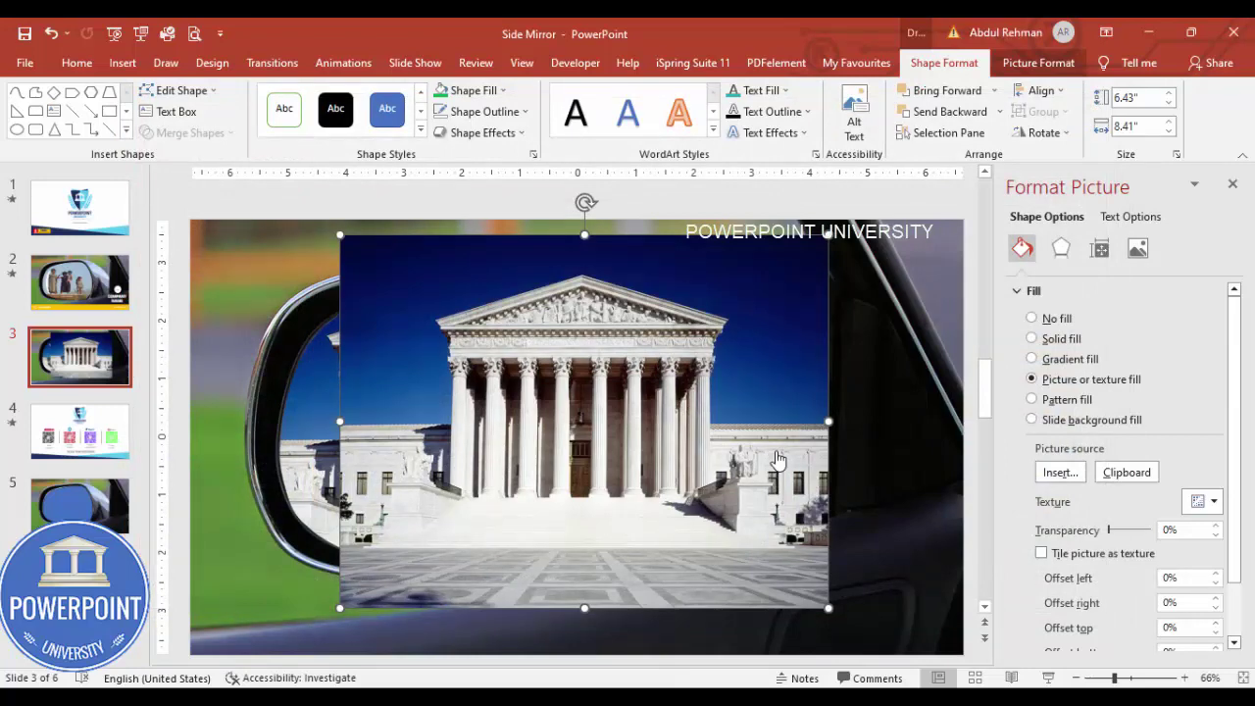
Position the landscape copy on the right half of the glass, behind the mirror frame.
left_click_drag(703, 434, 770, 413)
left_click(942, 111)
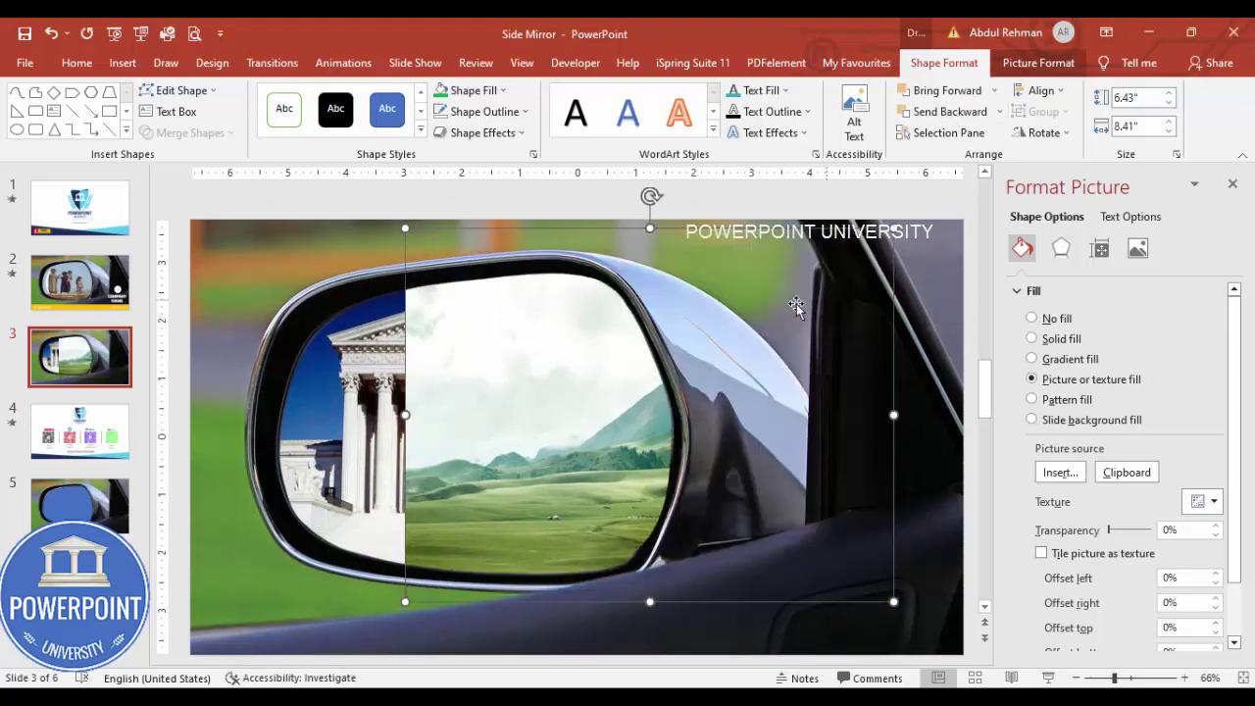
left_click(691, 257)
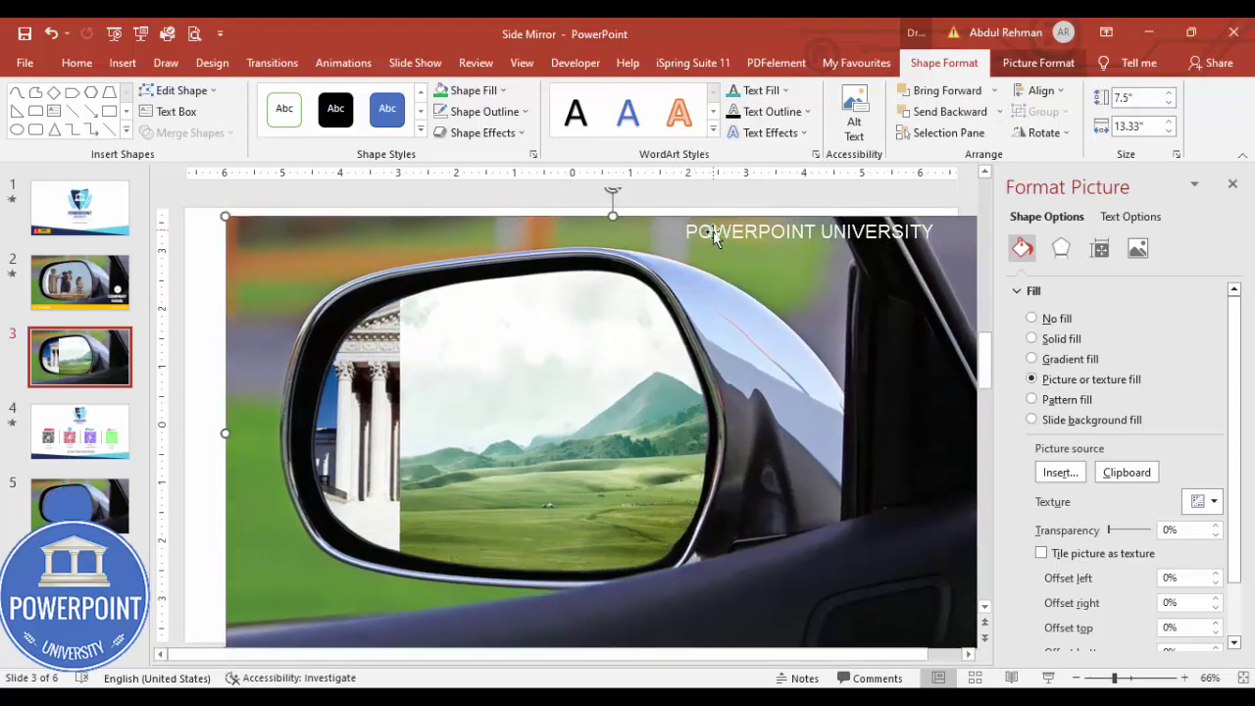
left_click_drag(513, 382, 573, 373)
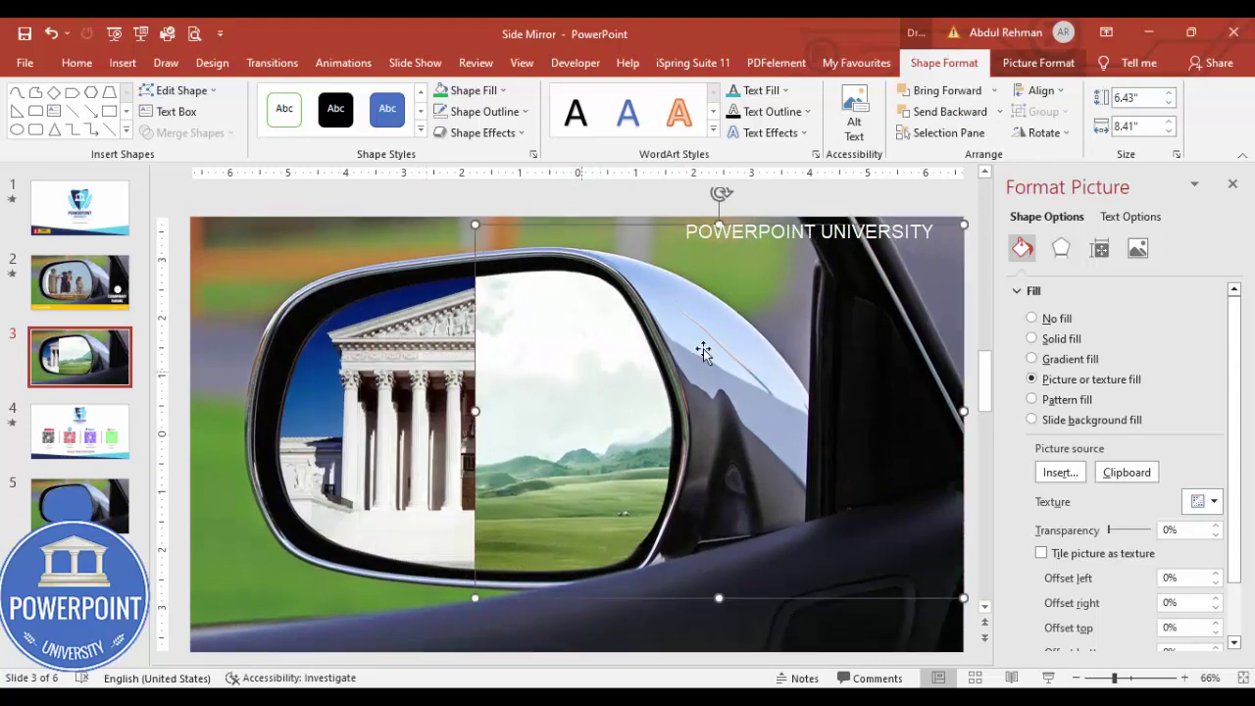
left_click(1231, 186)
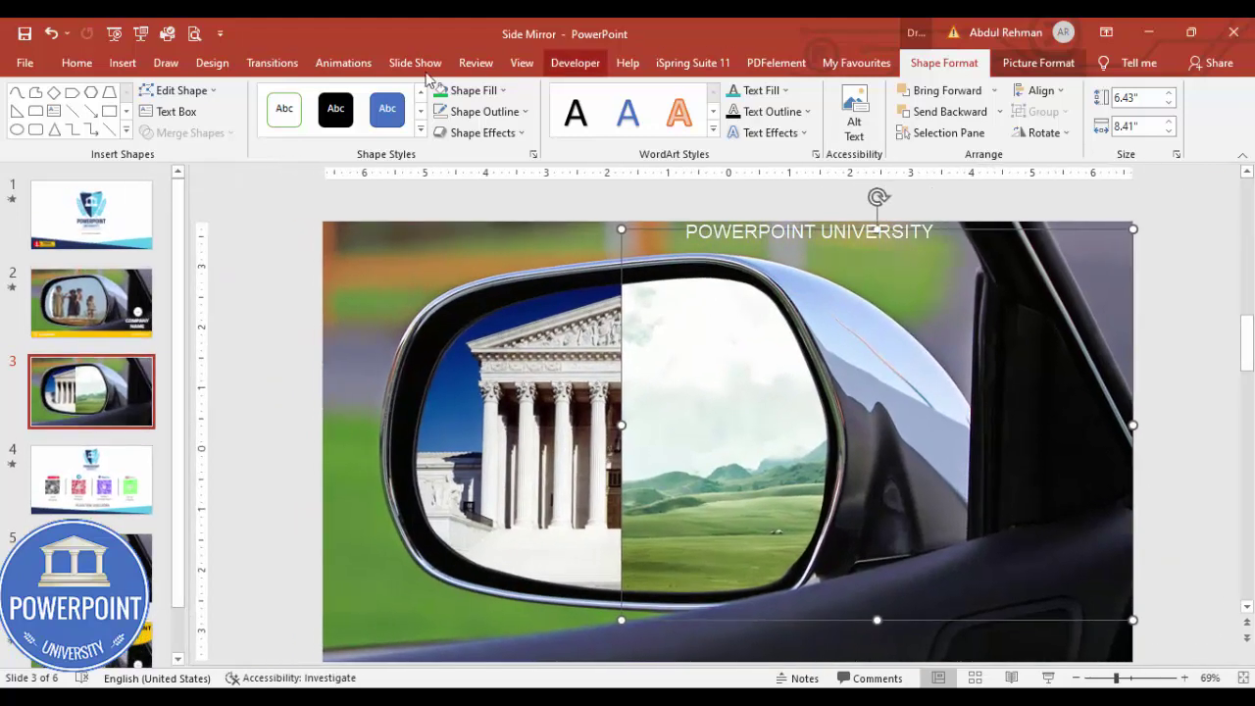
Apply the Strips entrance effect to the landscape picture, then drag it left over the mirror glass.
left_click(343, 65)
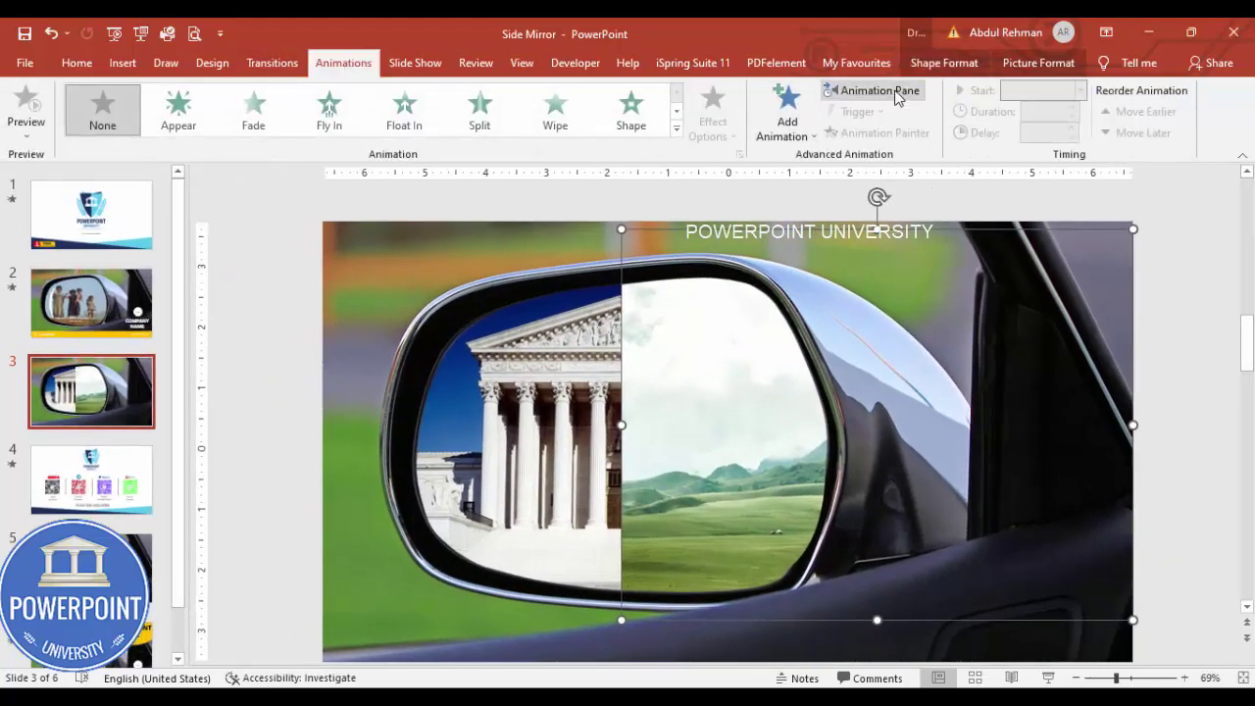
left_click(894, 90)
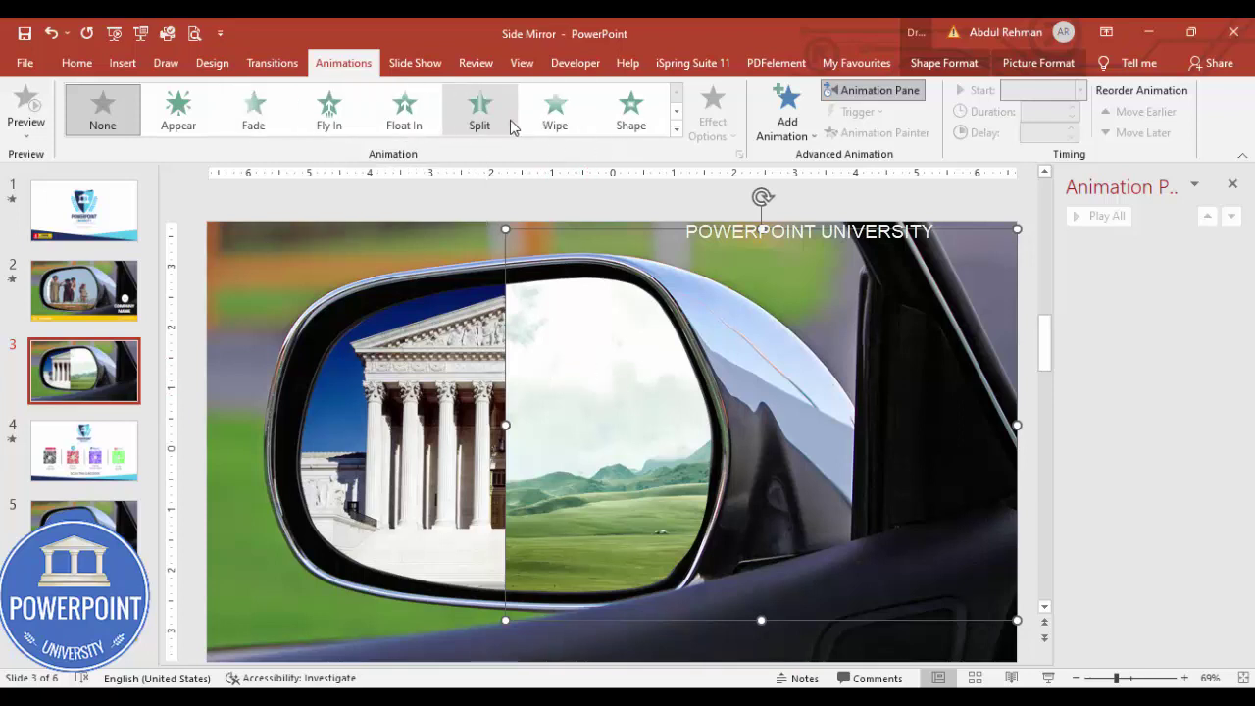
left_click(784, 126)
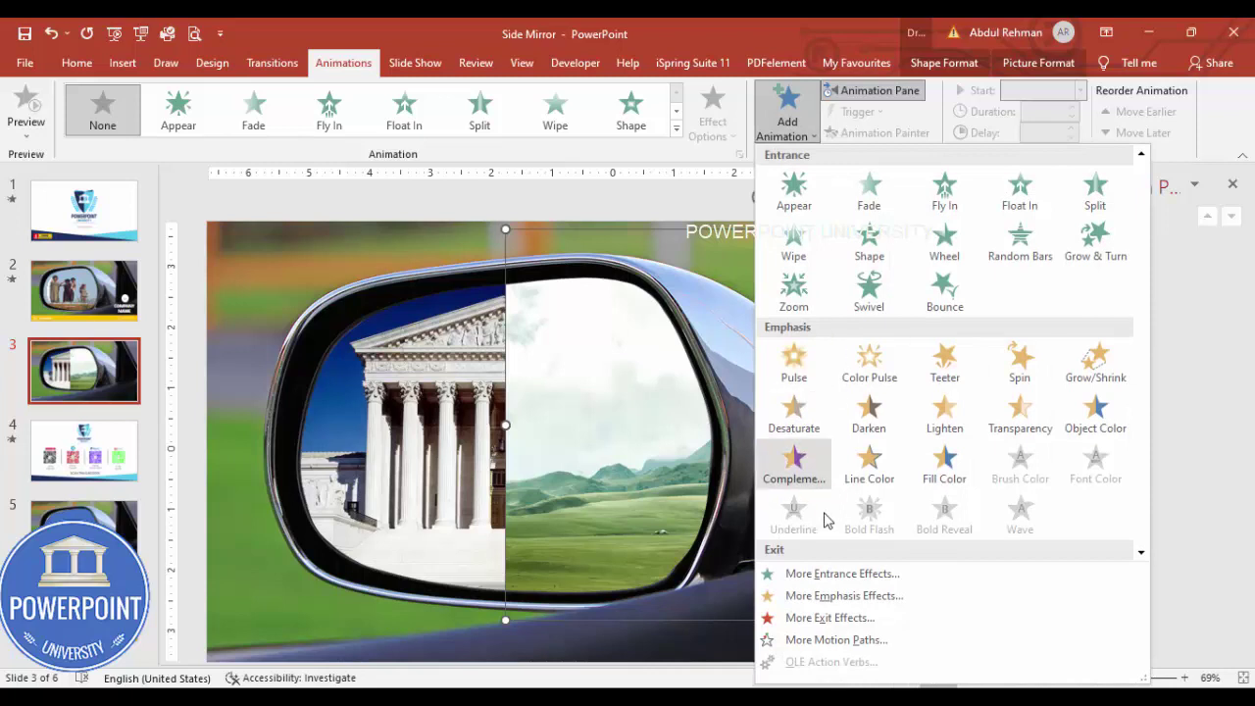
left_click(834, 574)
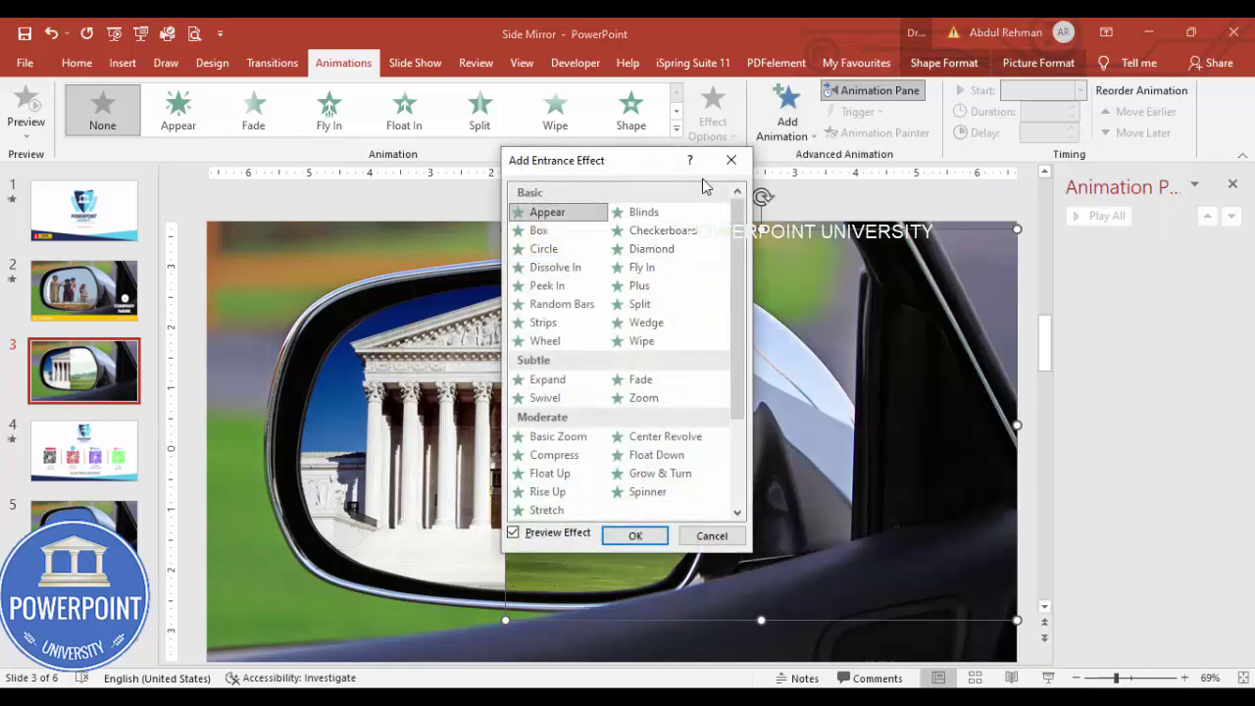
left_click(570, 289)
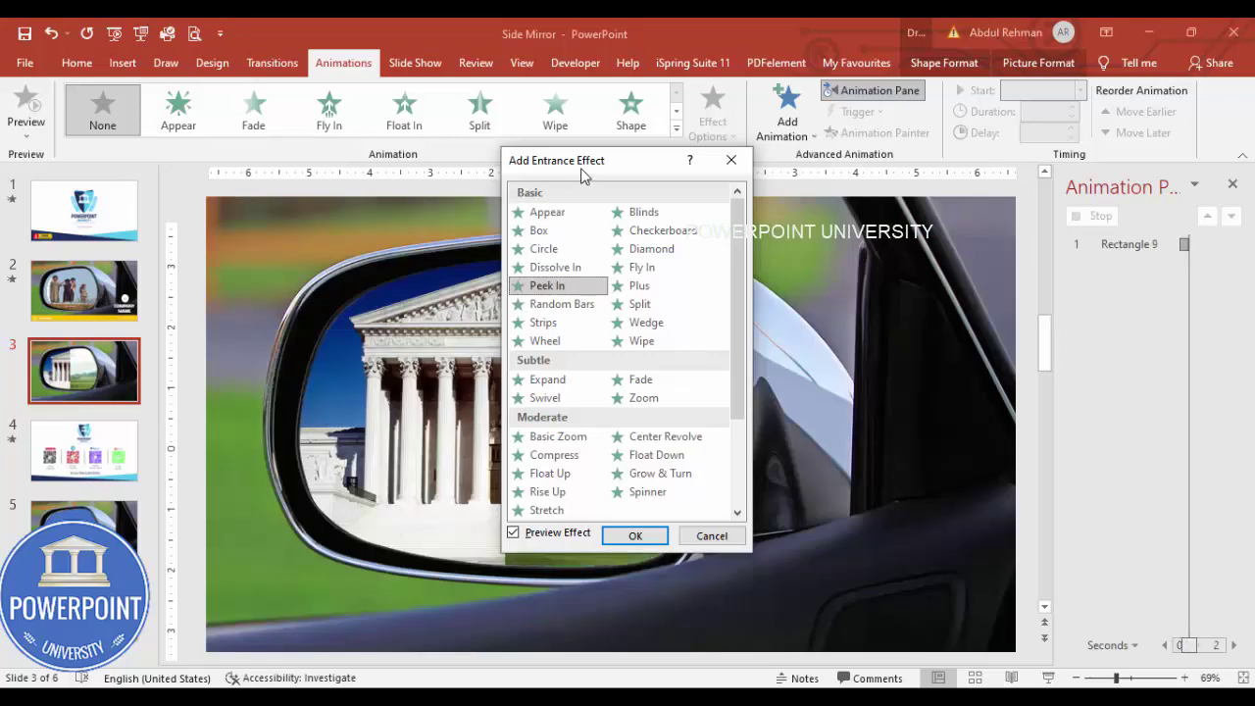
left_click_drag(583, 162, 766, 175)
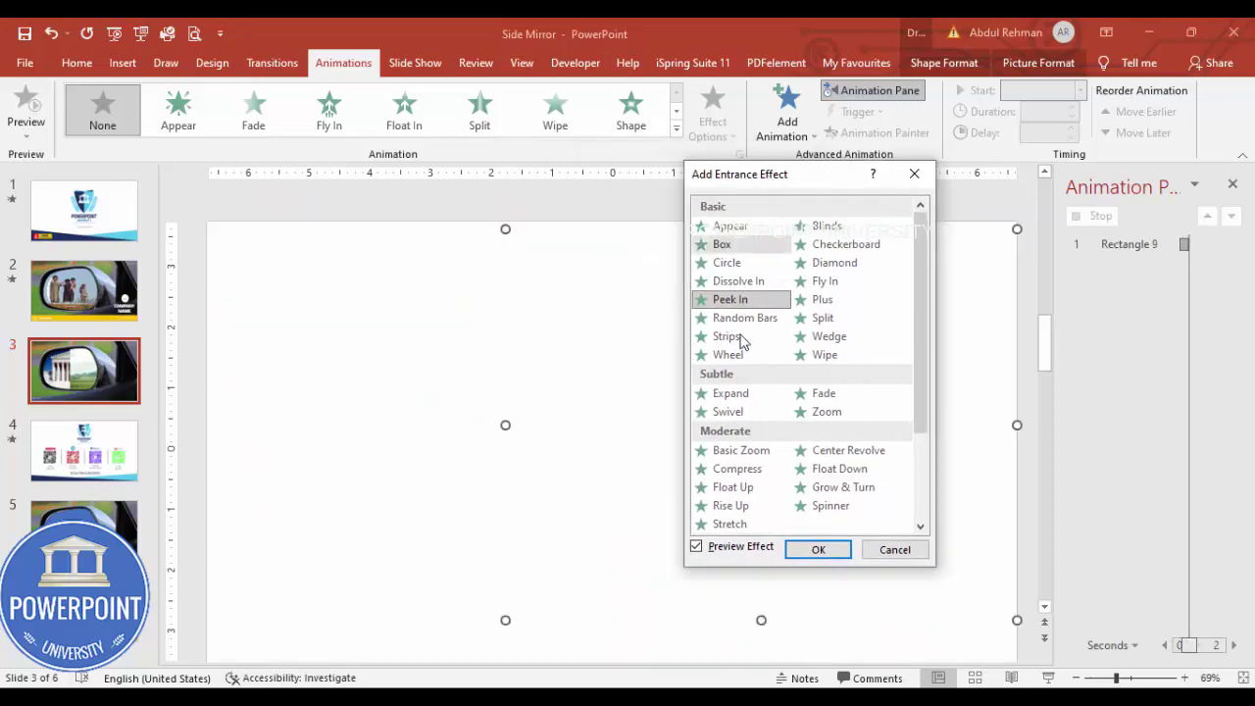
left_click(743, 342)
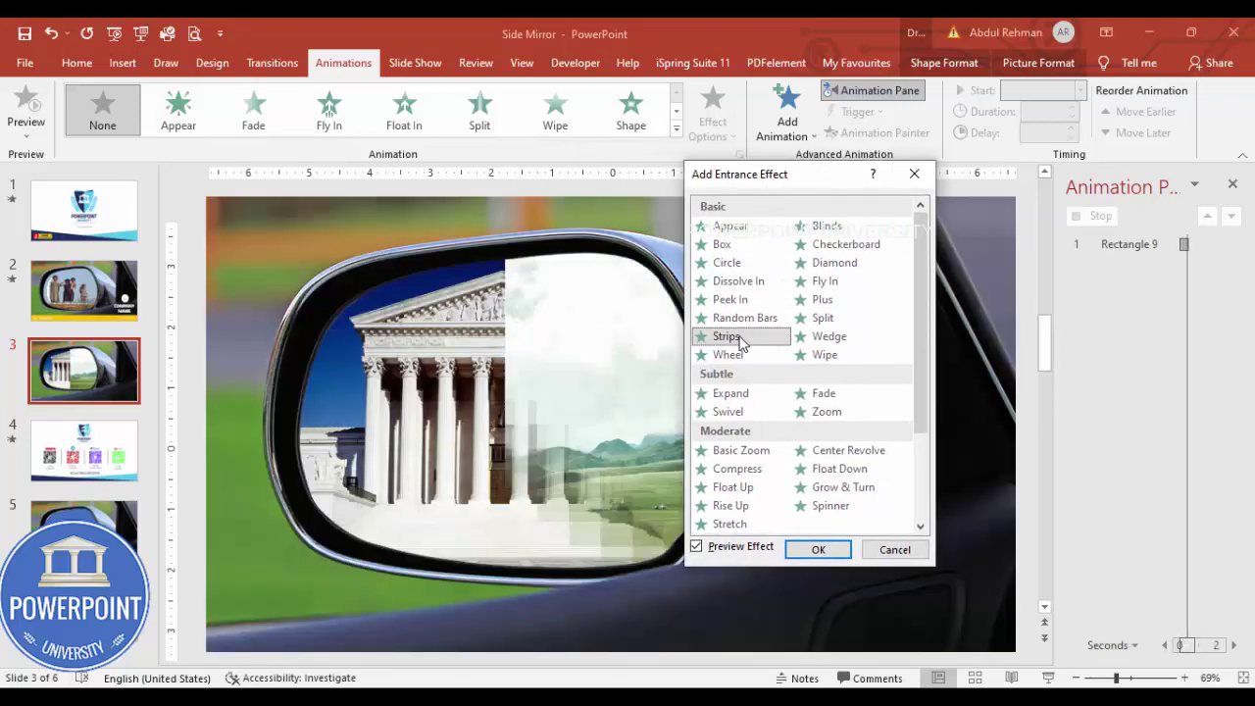
left_click(817, 550)
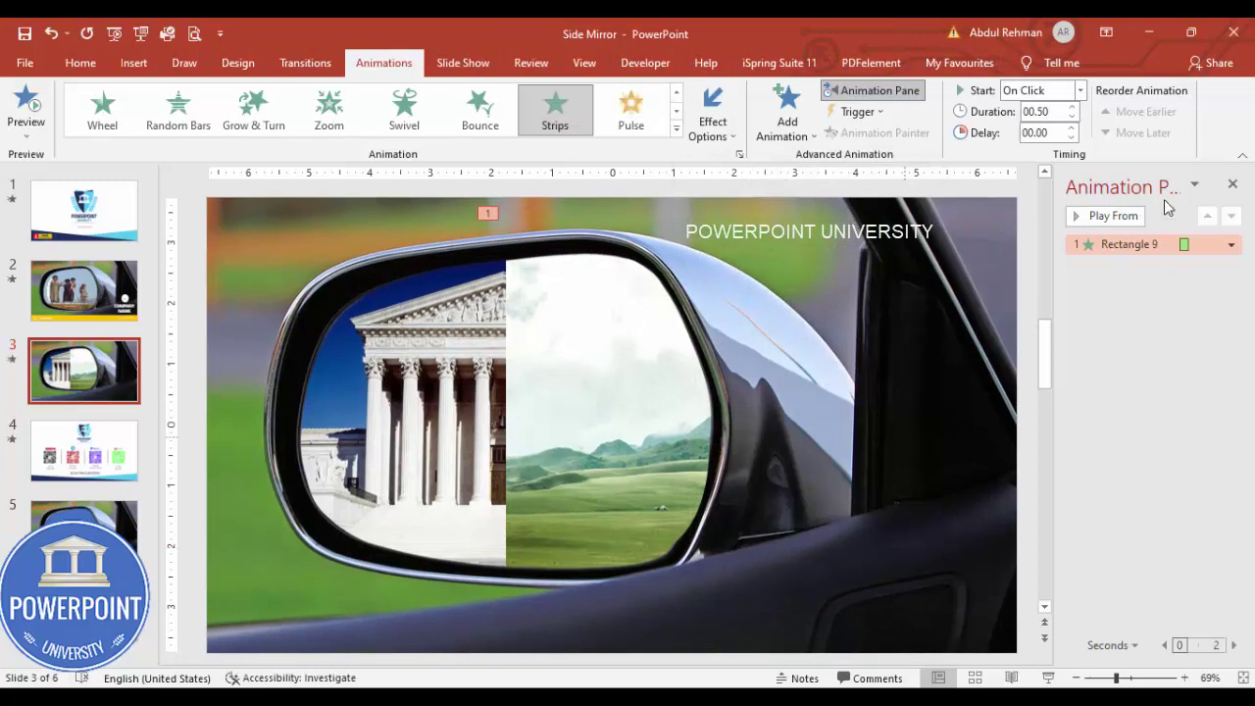
left_click(569, 323)
left_click_drag(622, 412, 406, 403)
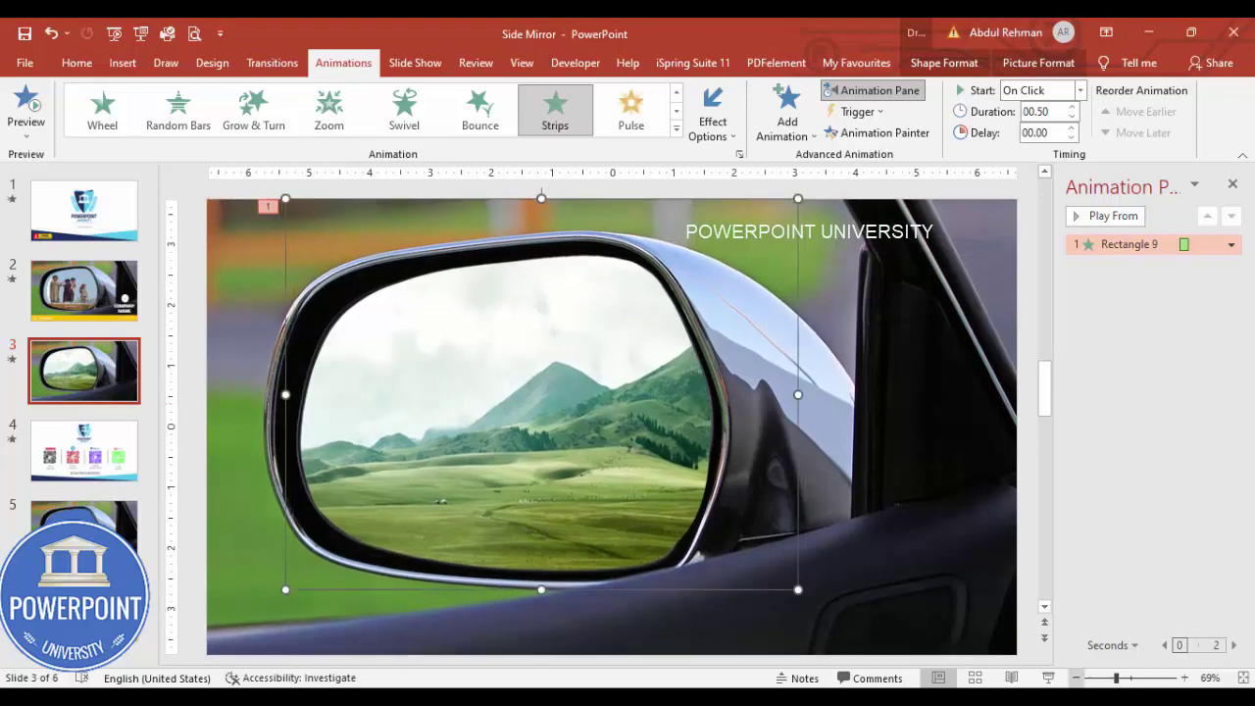
key("shift+F5")
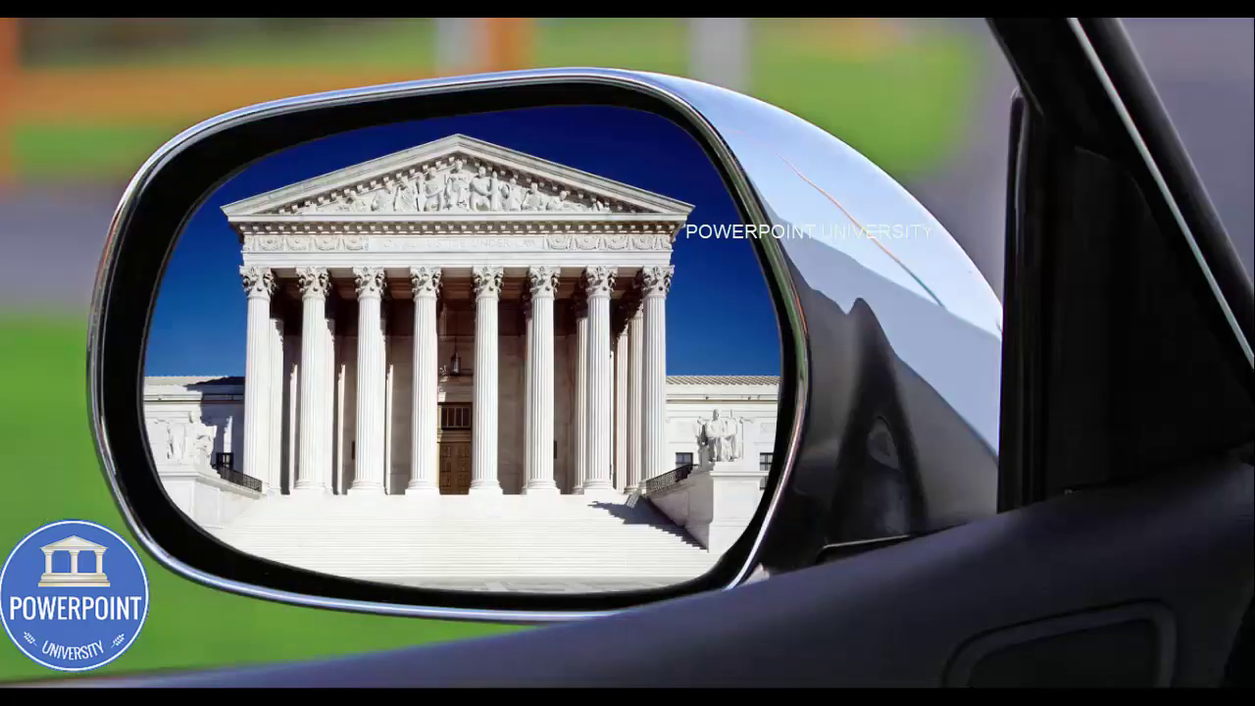
key("space")
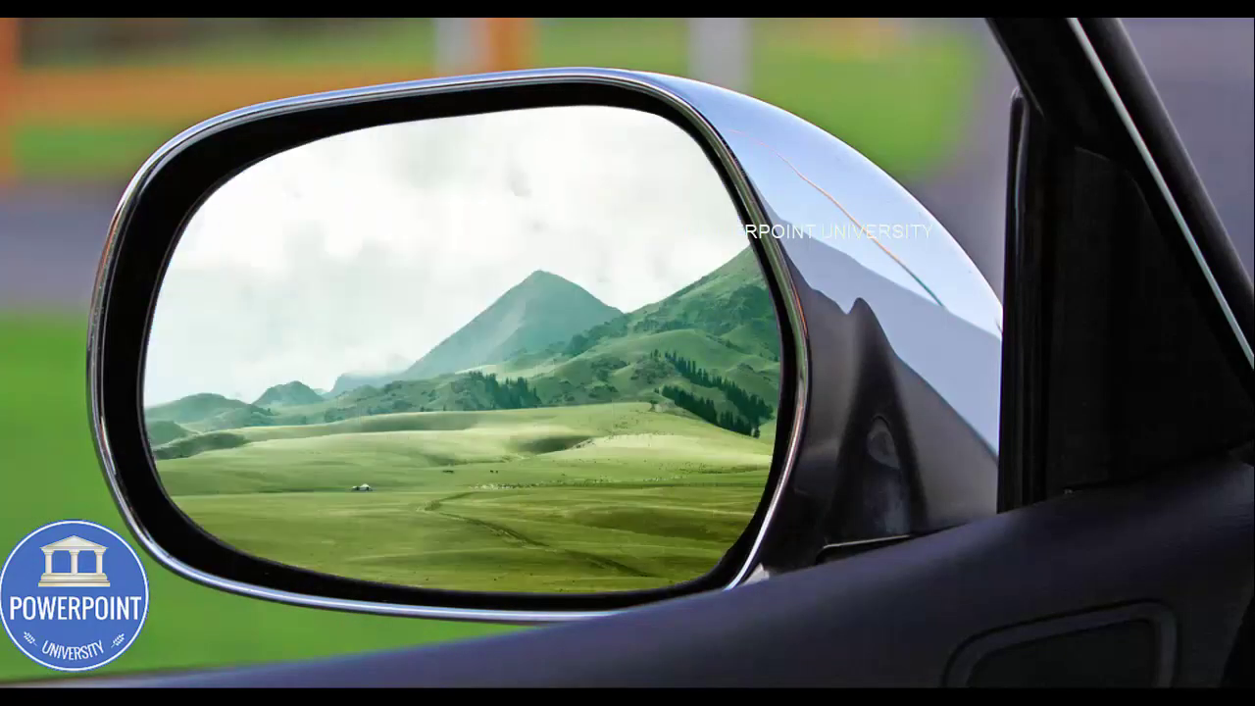
key("Left")
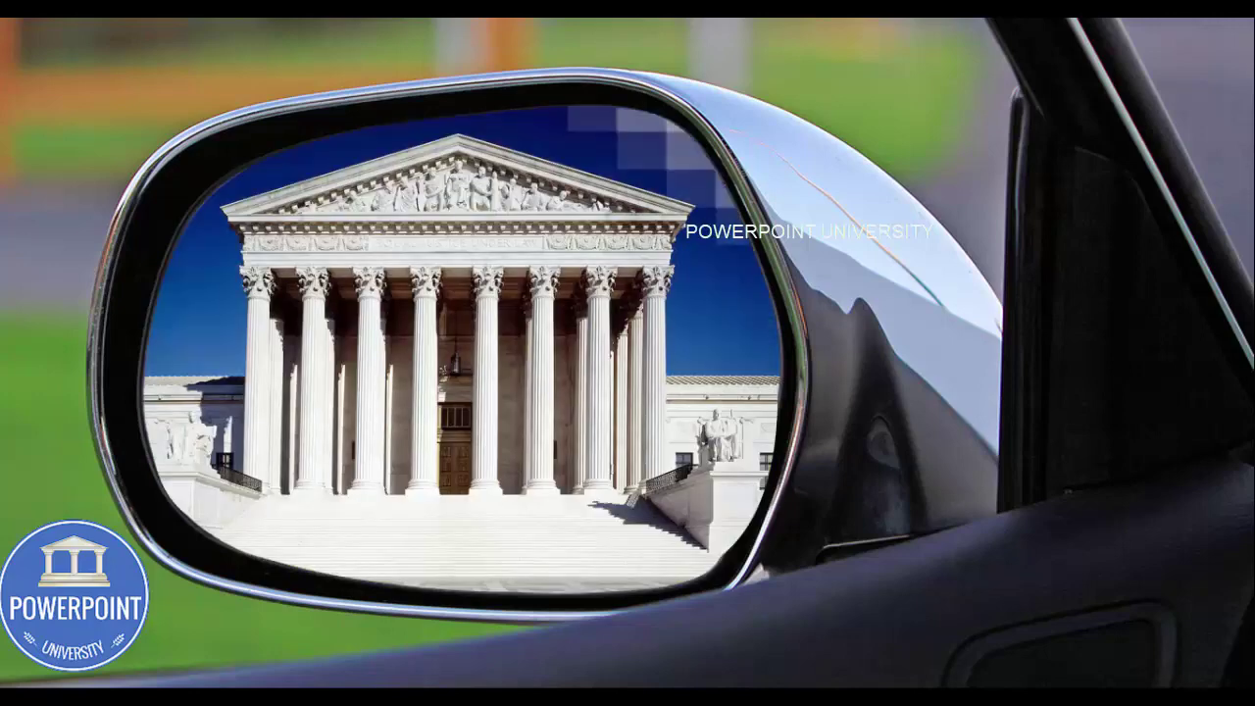
key("space")
key("Escape")
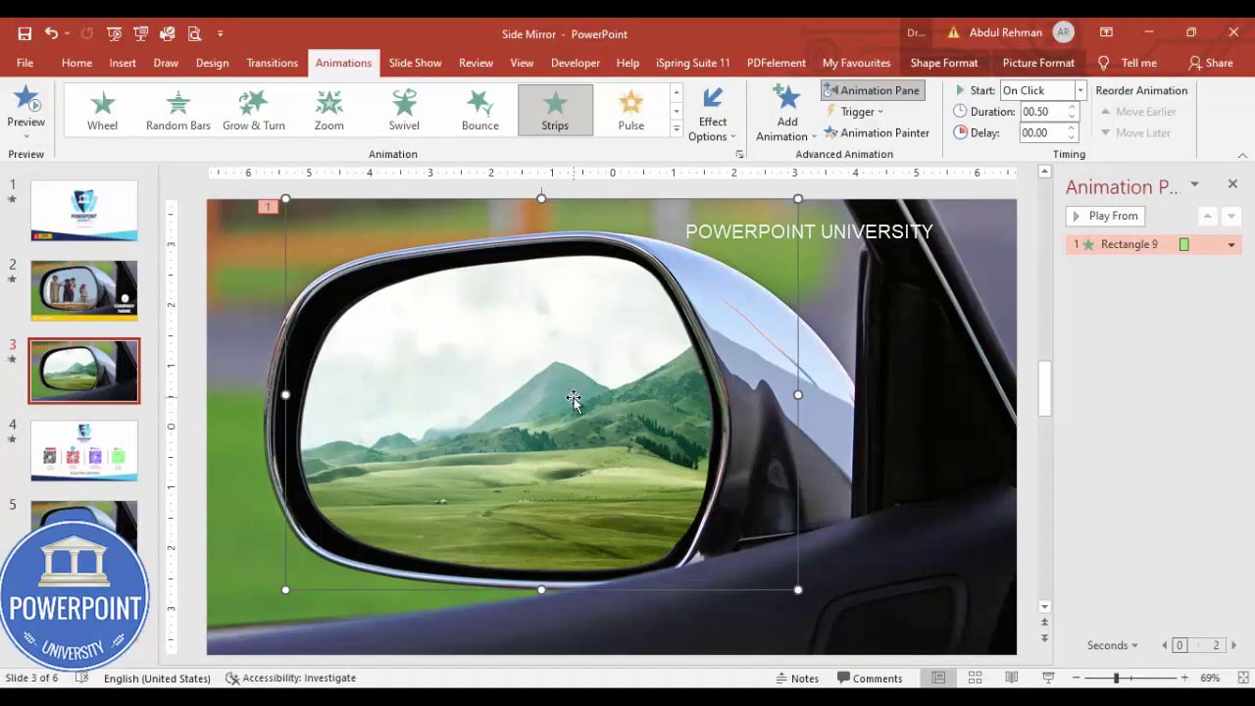
key("ctrl+d")
Shift the copied picture right and open its Format Picture fill to choose a new image.
left_click_drag(580, 392, 614, 380)
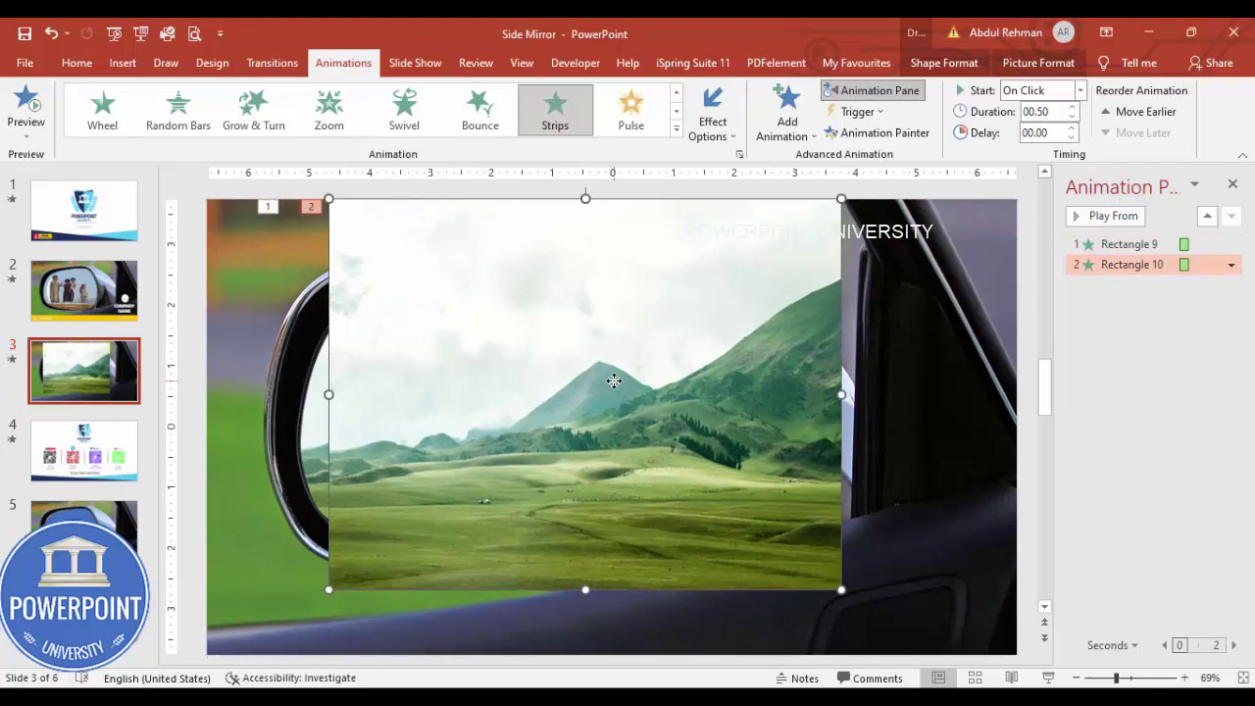
right_click(614, 380)
left_click(709, 631)
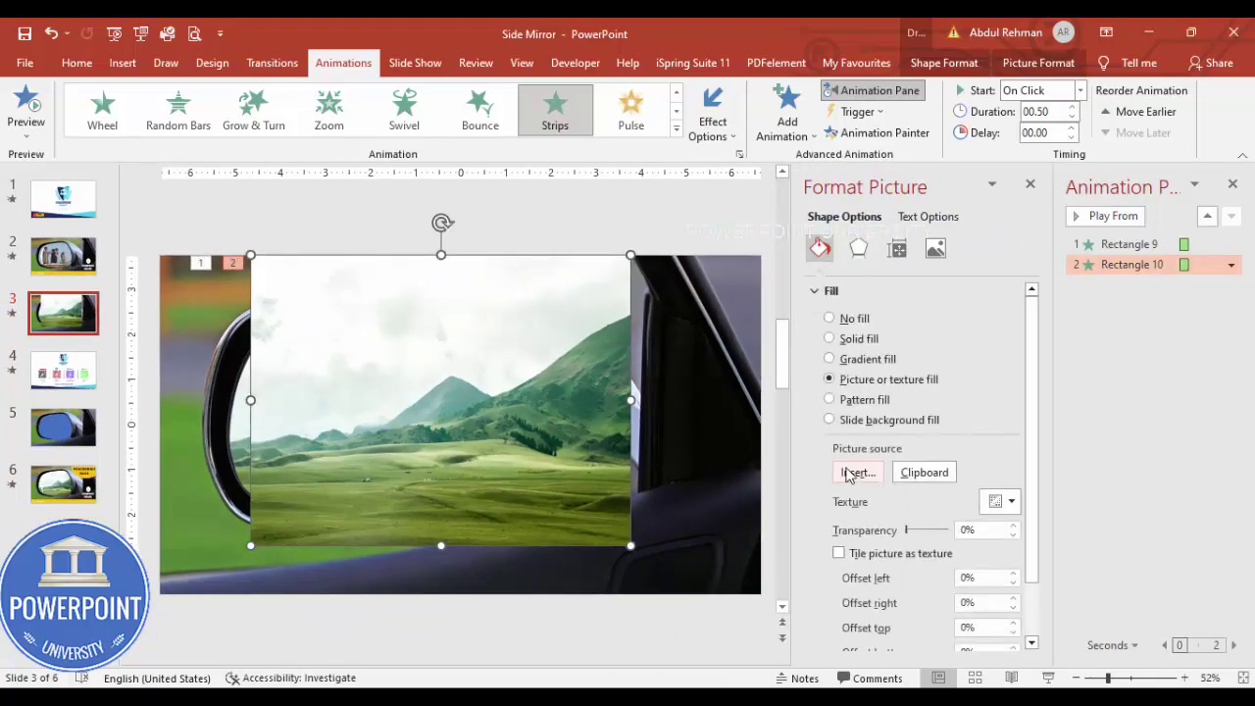
left_click(854, 471)
Search online pictures for 'beach', insert the city beach photo, and align it over the mirror.
left_click(399, 388)
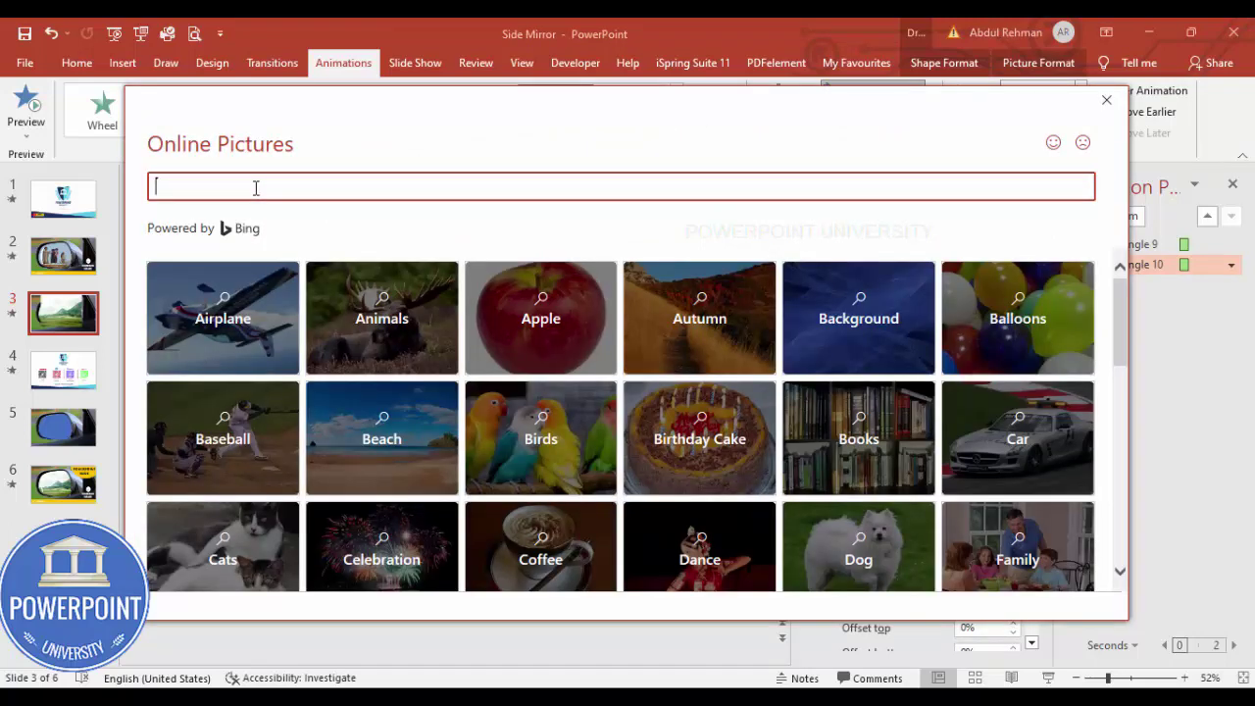
type("beach")
key("Return")
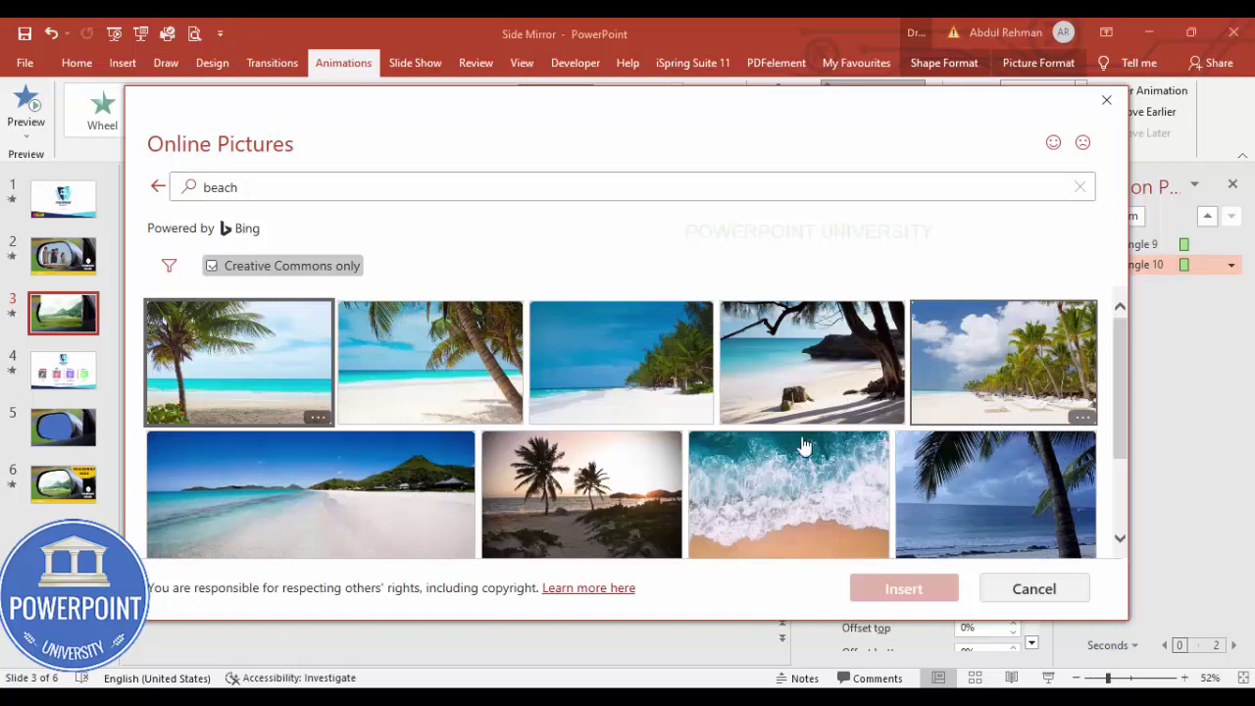
scroll(619, 454, "down", 1)
scroll(619, 454, "down", 2)
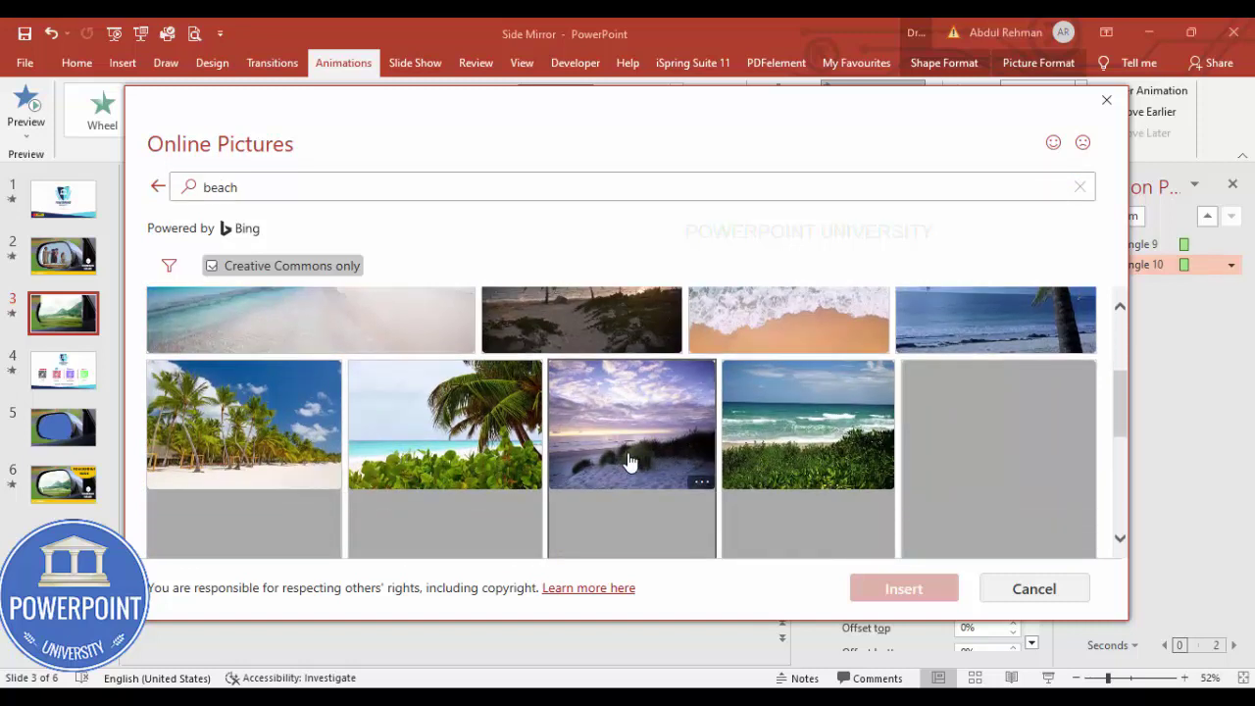
scroll(629, 462, "down", 1)
scroll(631, 460, "down", 1)
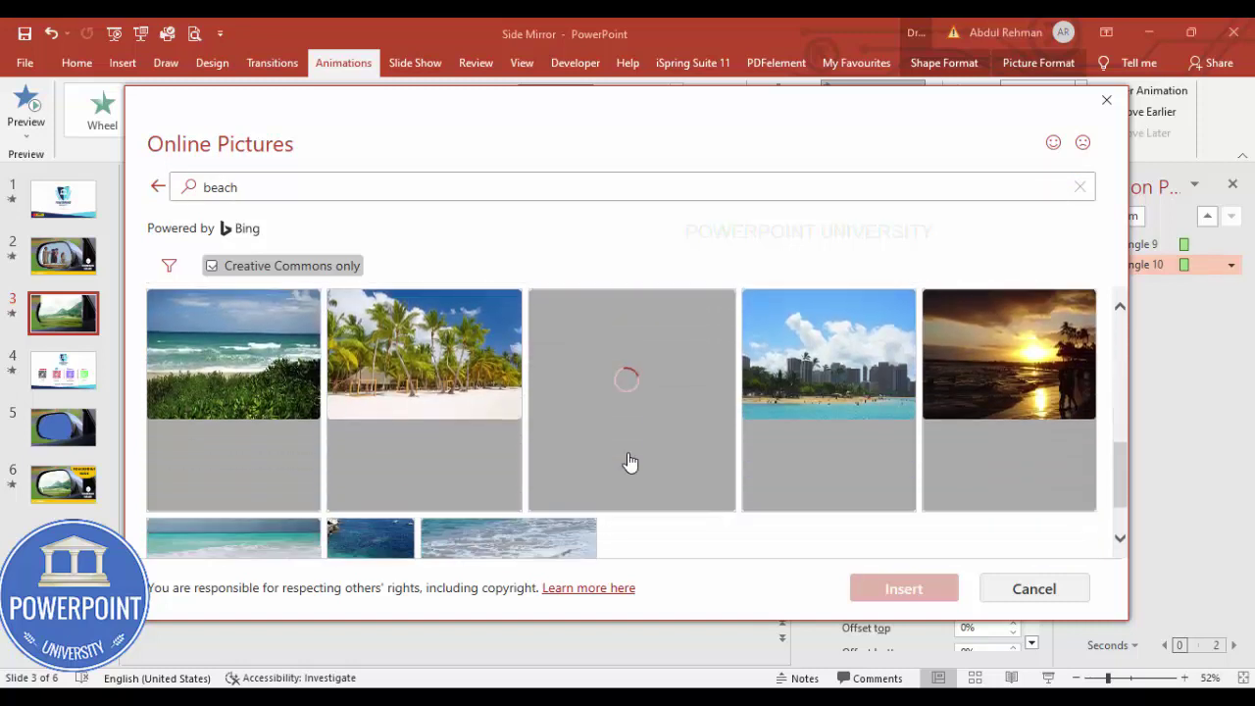
left_click(856, 393)
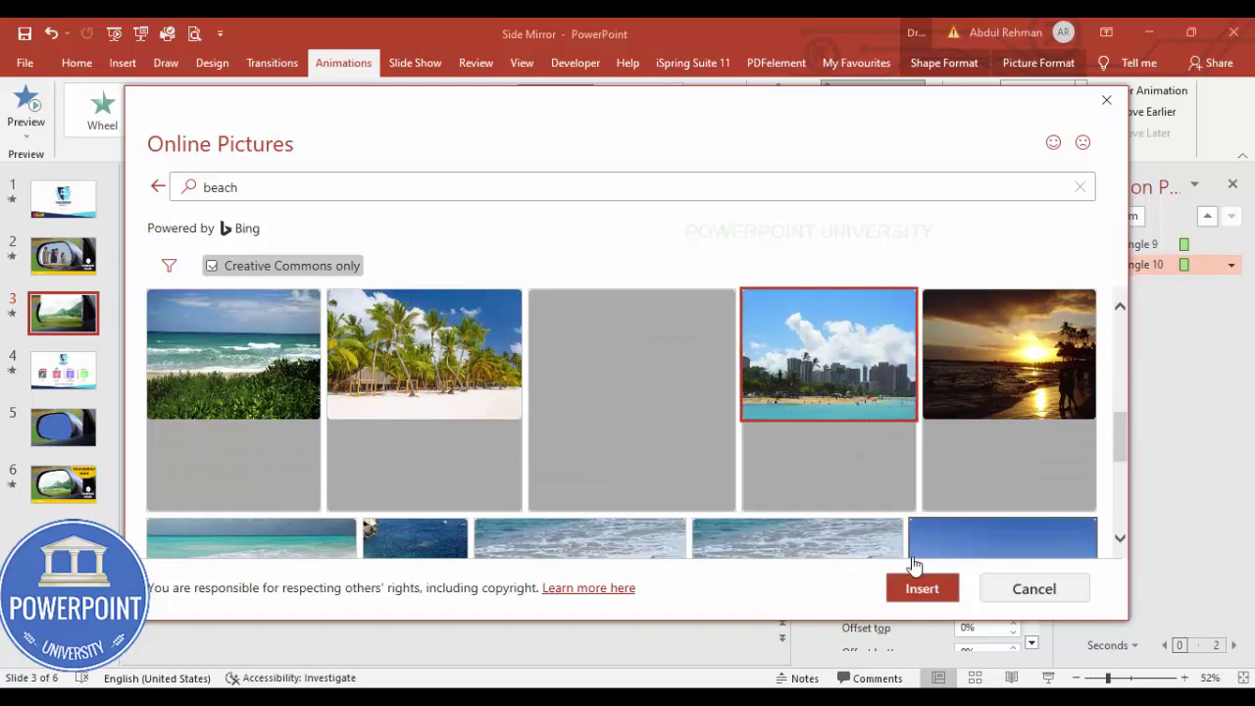
left_click(922, 591)
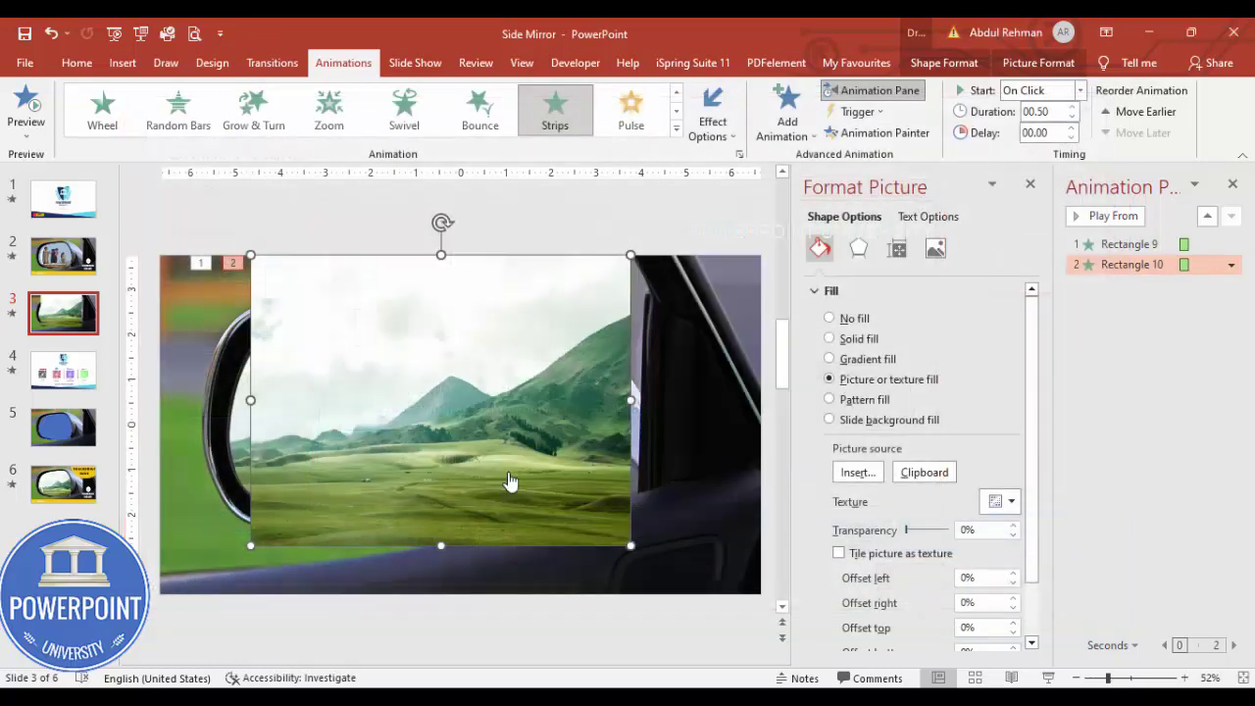
left_click_drag(510, 393, 474, 391)
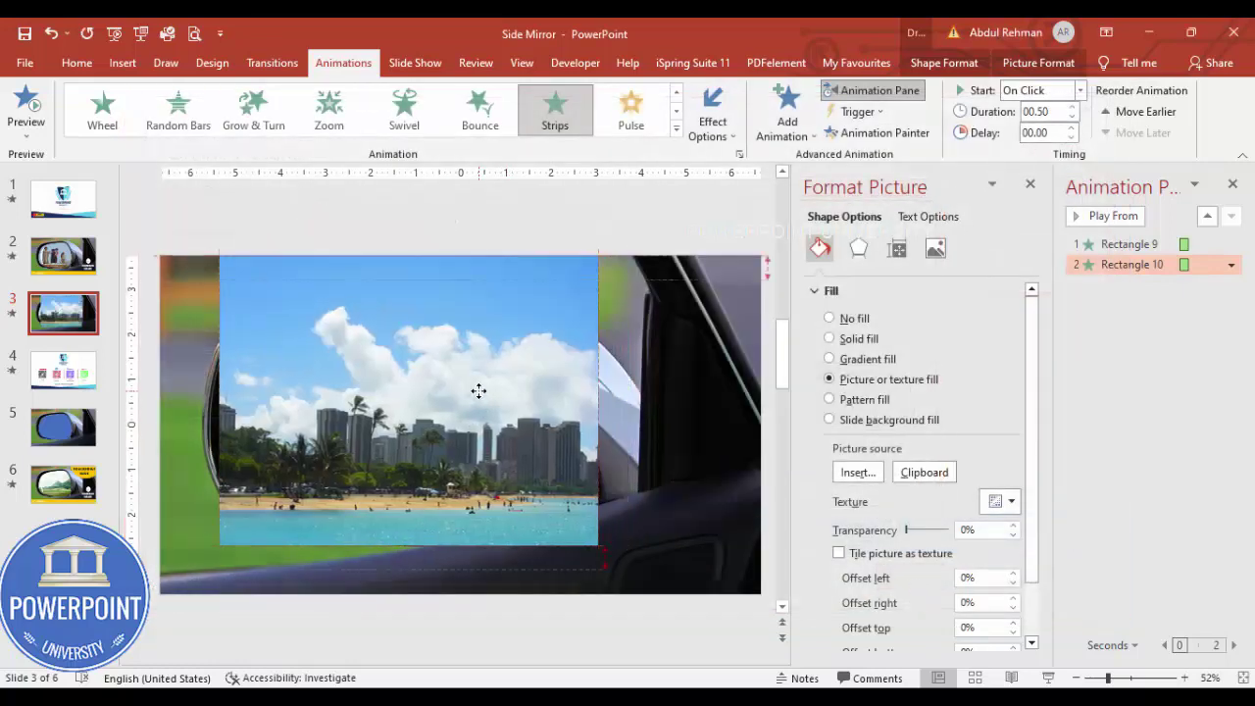
Send the beach picture backward behind the mirror frame, then preview the reflections in Slide Show.
left_click(1038, 63)
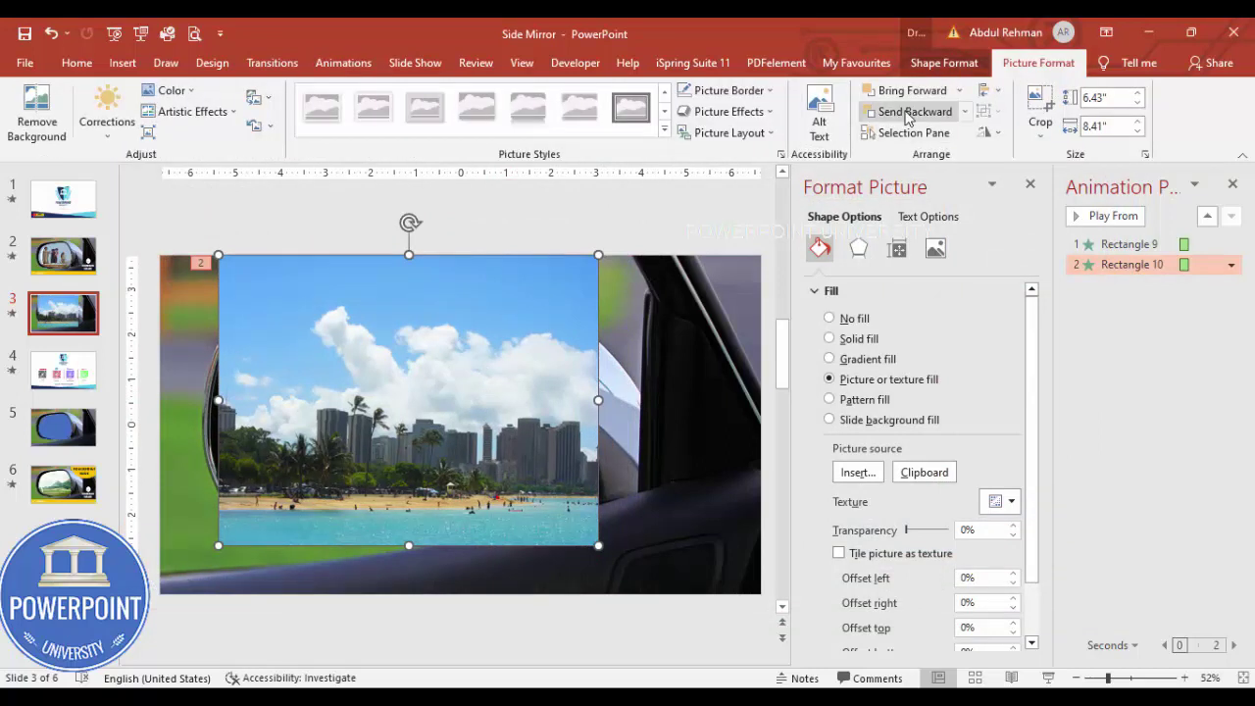
left_click(907, 111)
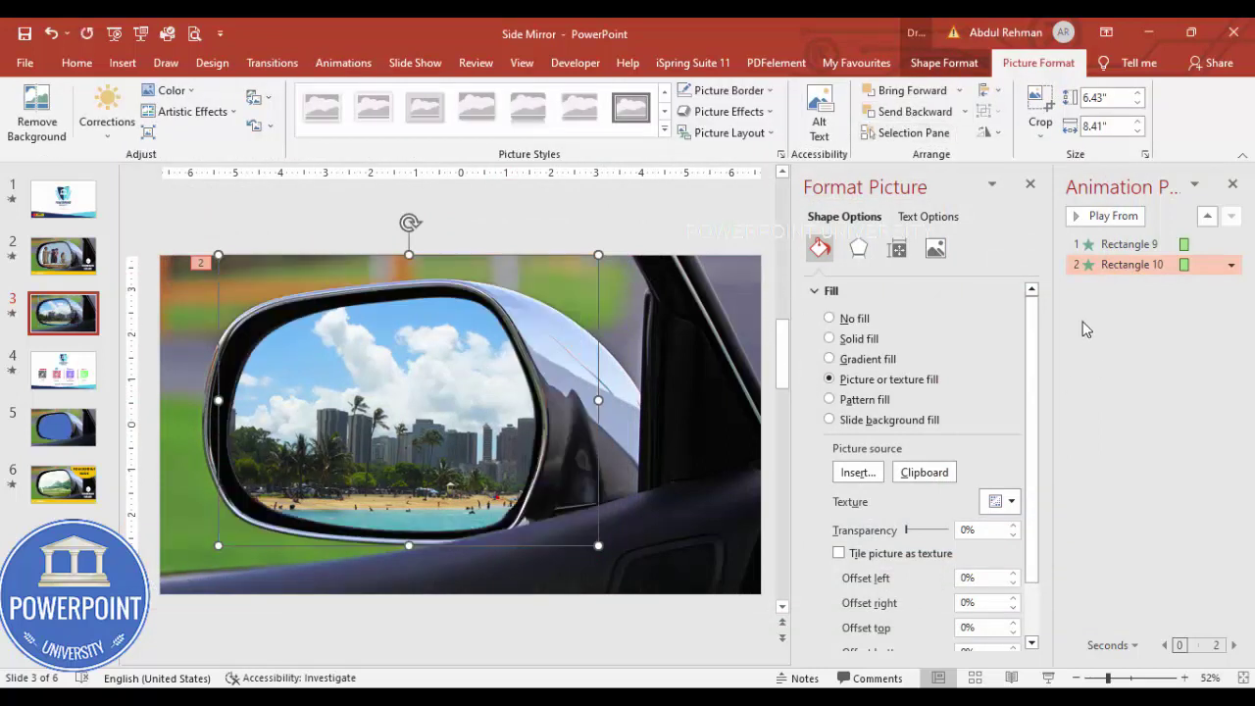
left_click(1047, 678)
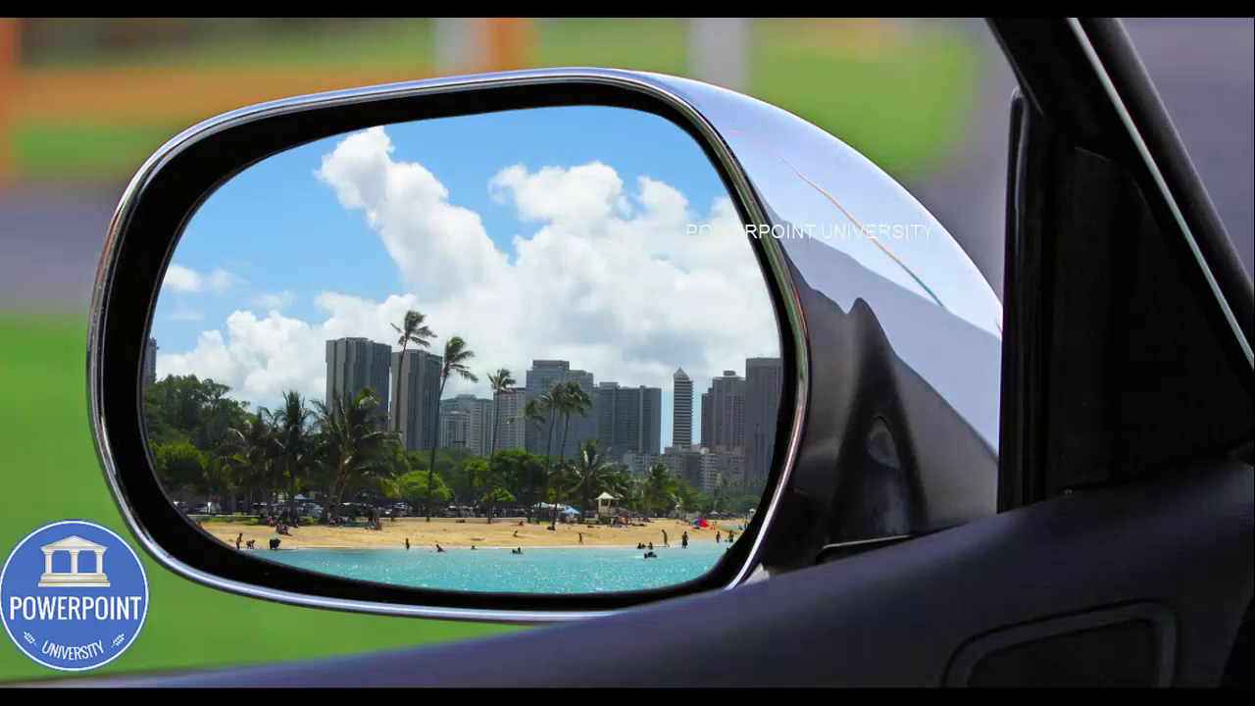
key("Escape")
left_click(577, 304)
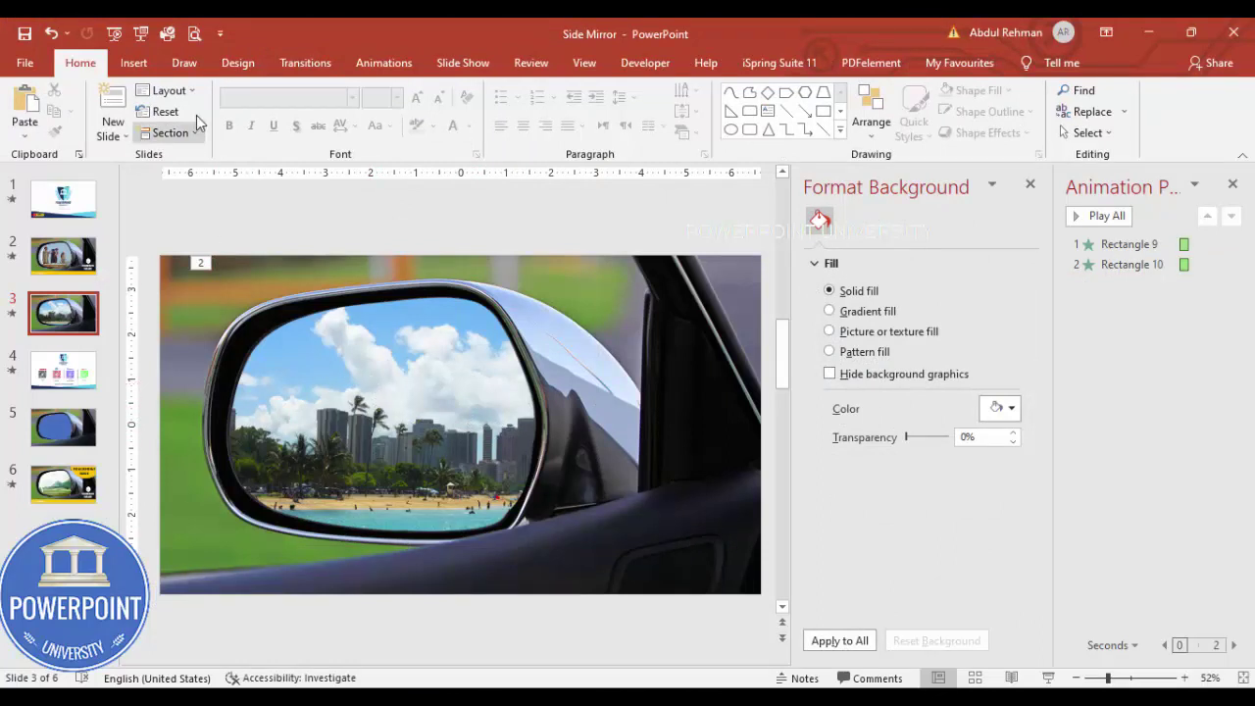
Draw a thin rectangle spanning the bottom of the slide beneath the mirror.
left_click(134, 62)
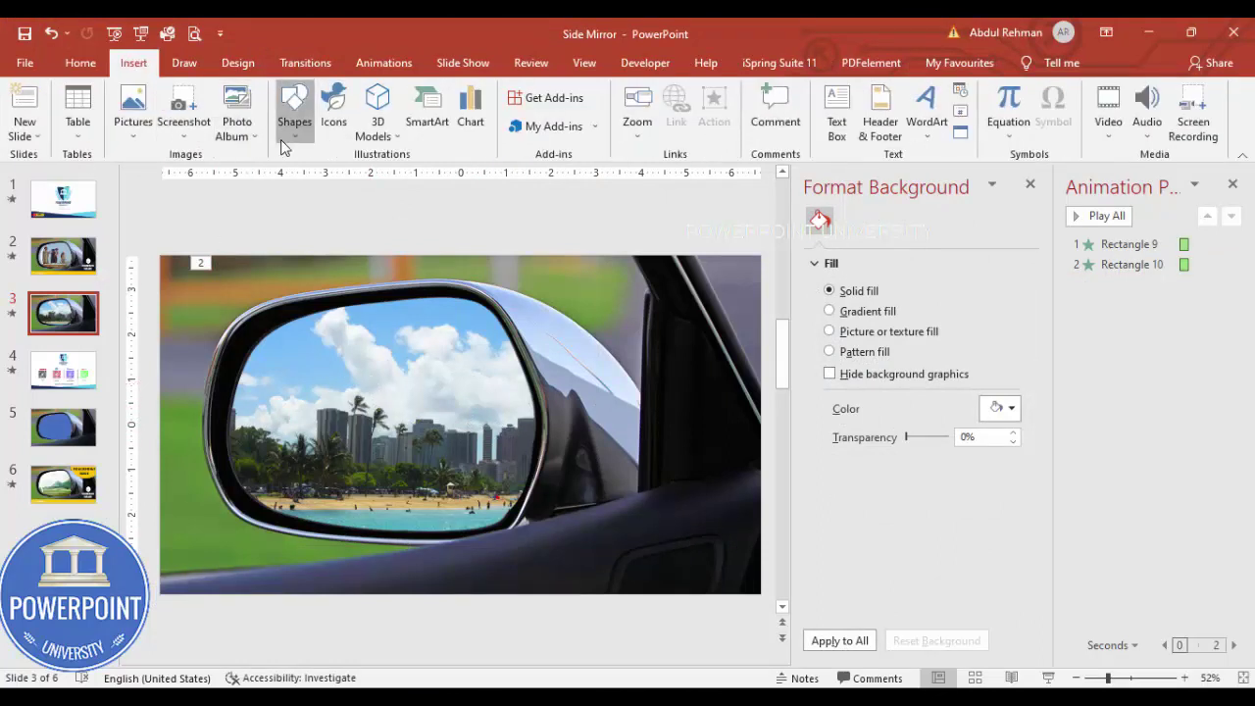
left_click(294, 108)
left_click(285, 271)
mouse_move(164, 545)
left_mouse_down()
mouse_move(471, 586)
mouse_move(763, 594)
left_mouse_up()
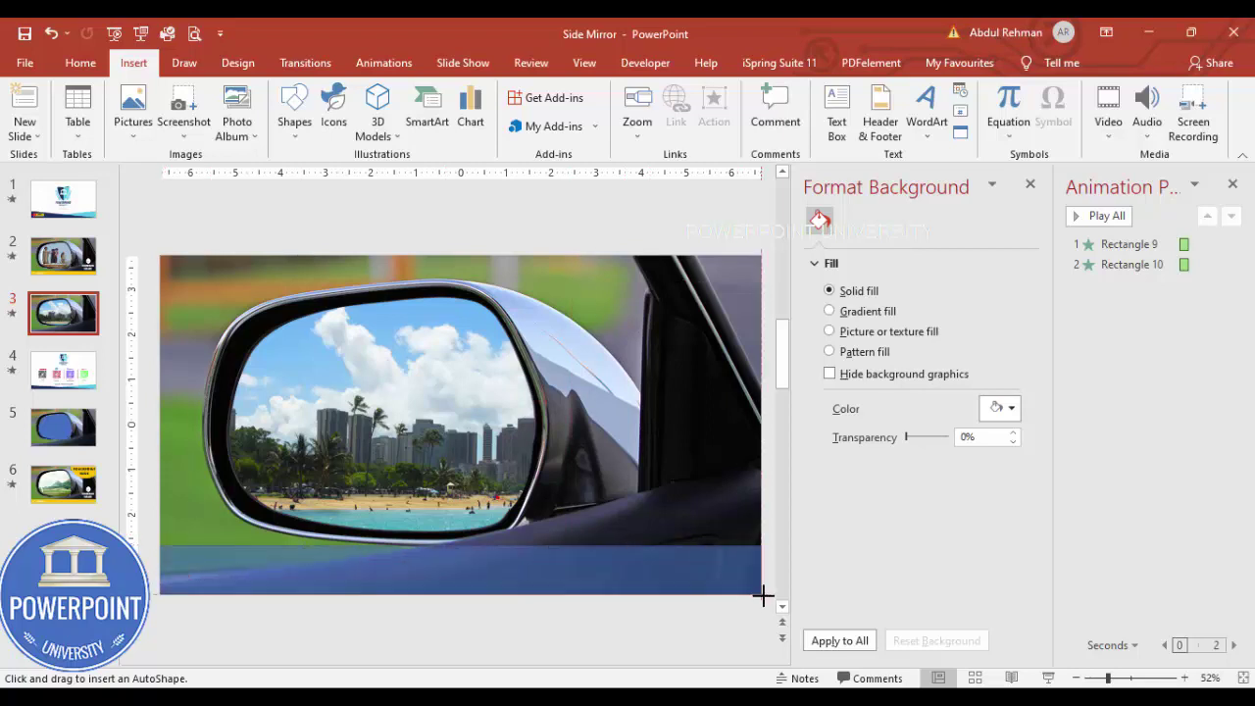
left_click_drag(460, 546, 460, 559)
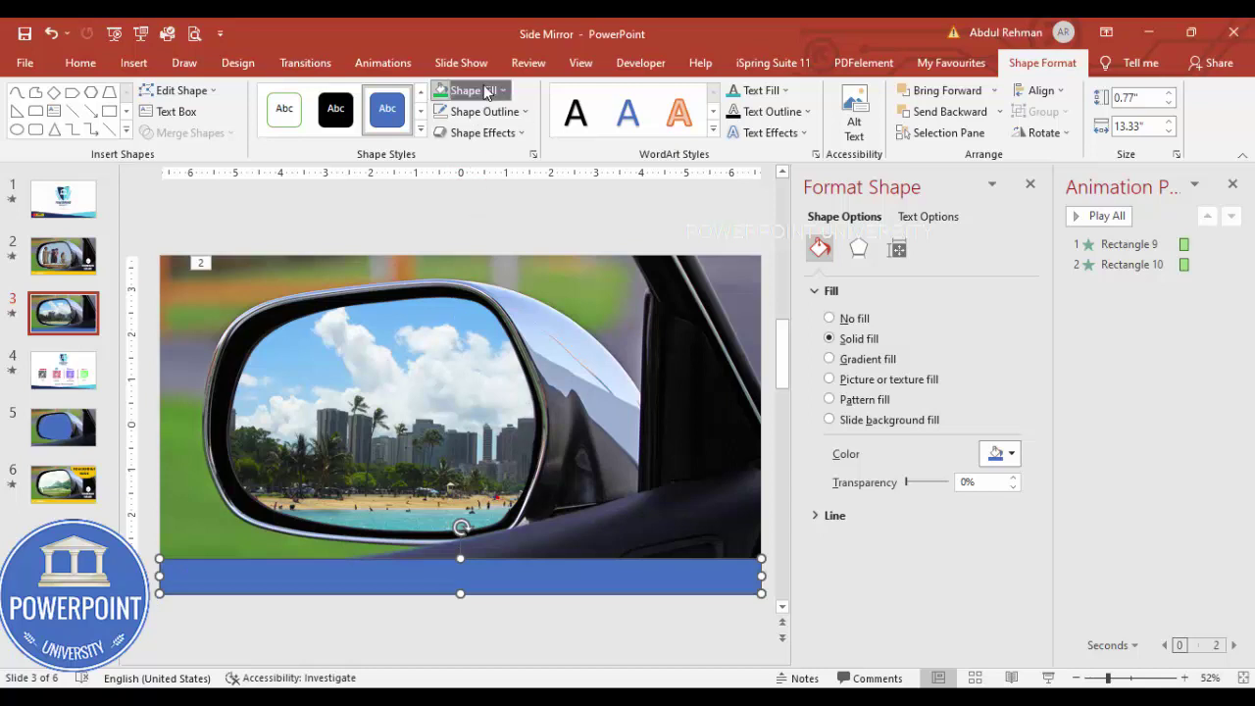
Fill the bottom bar with Gold and remove its outline.
left_click(471, 90)
left_click(472, 234)
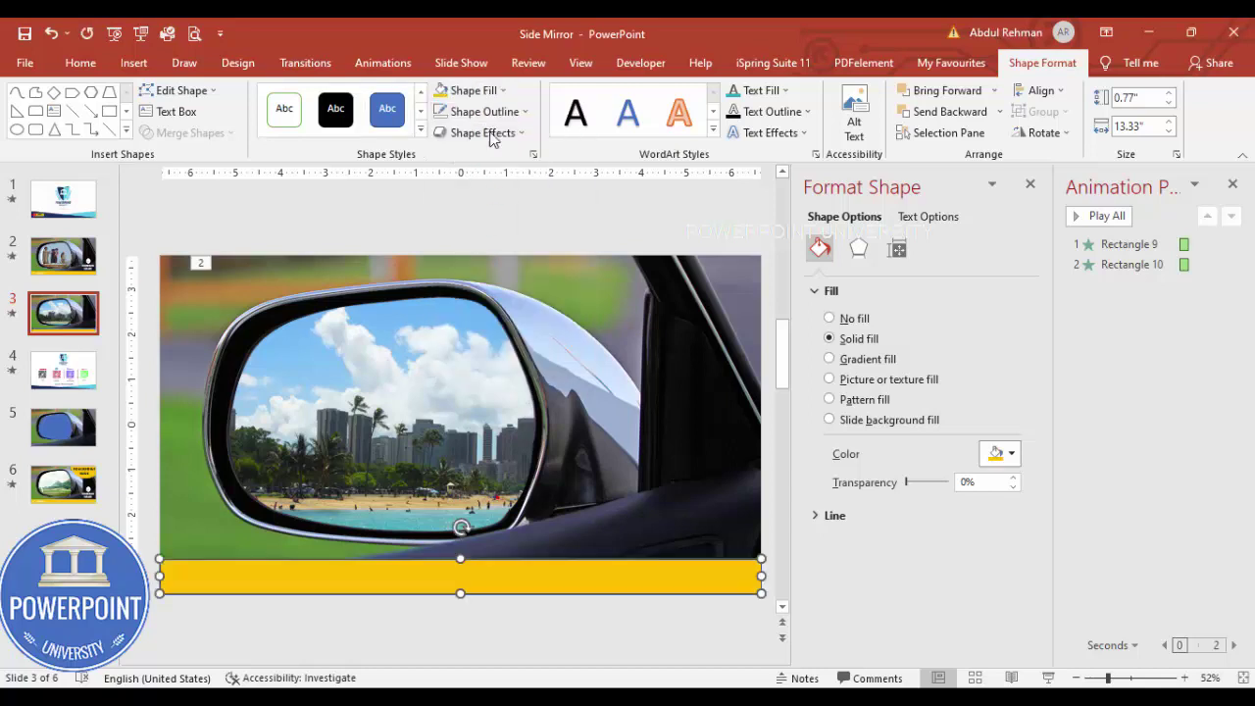
left_click(485, 111)
left_click(488, 275)
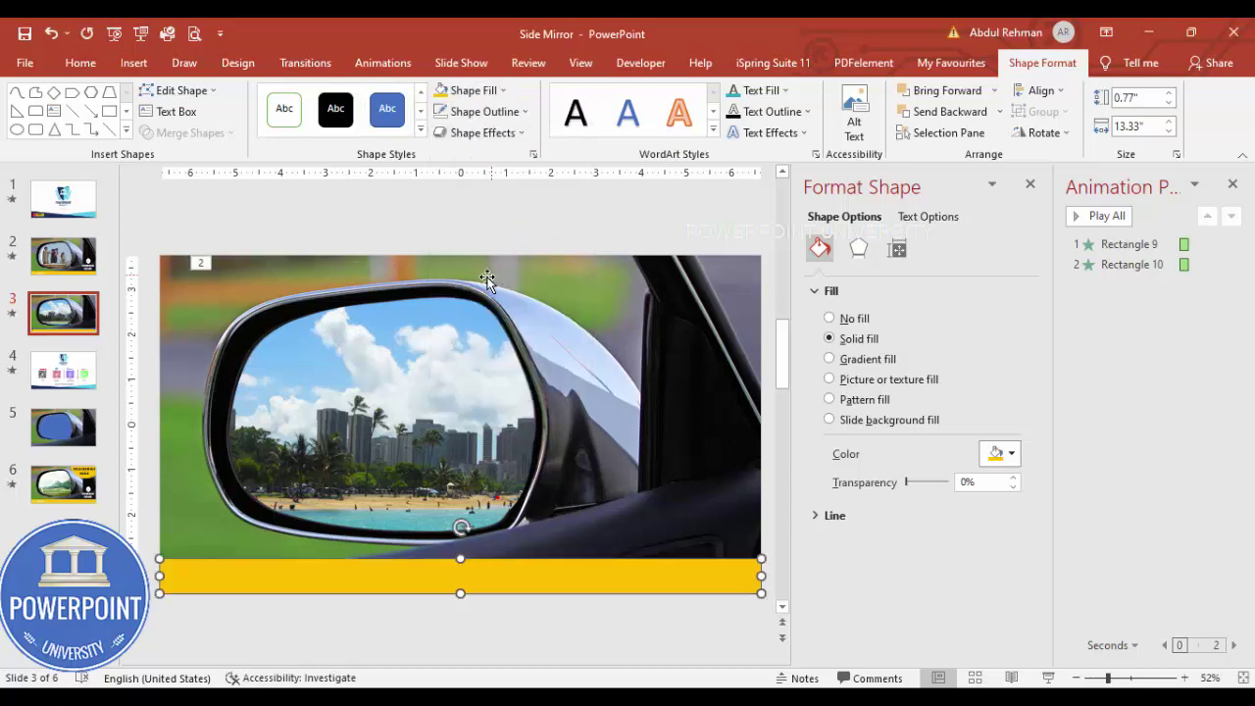
left_click(389, 229)
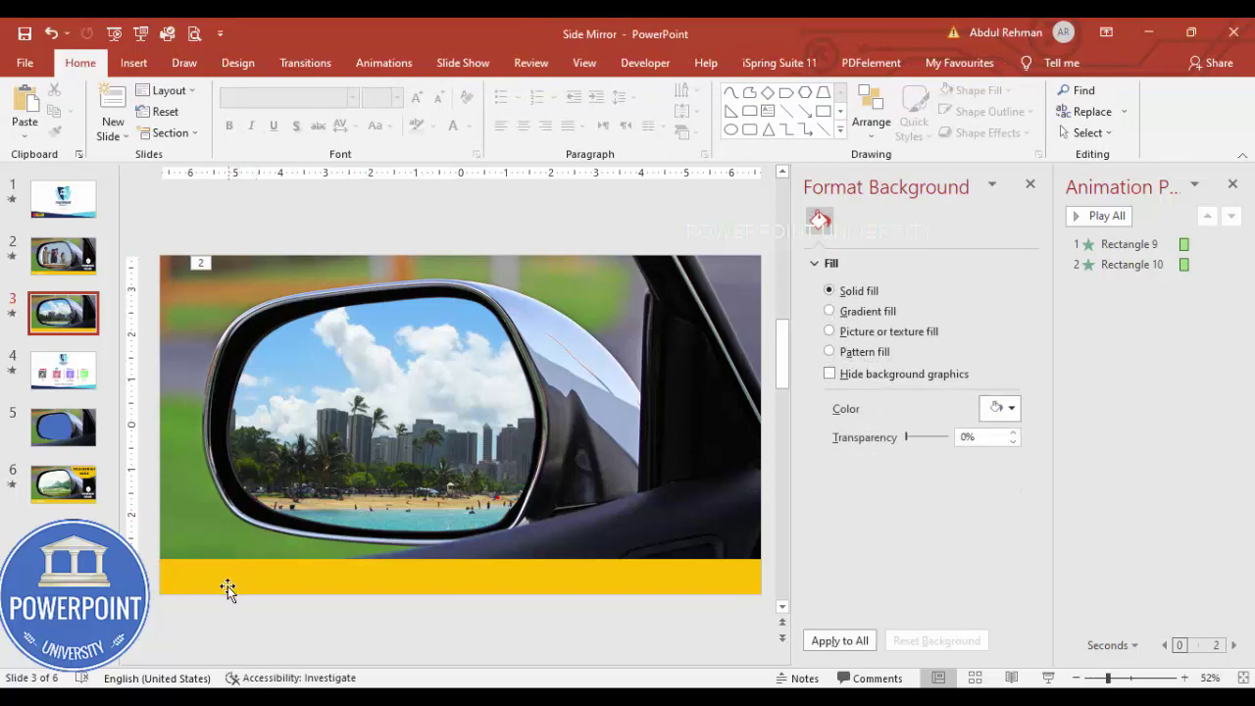